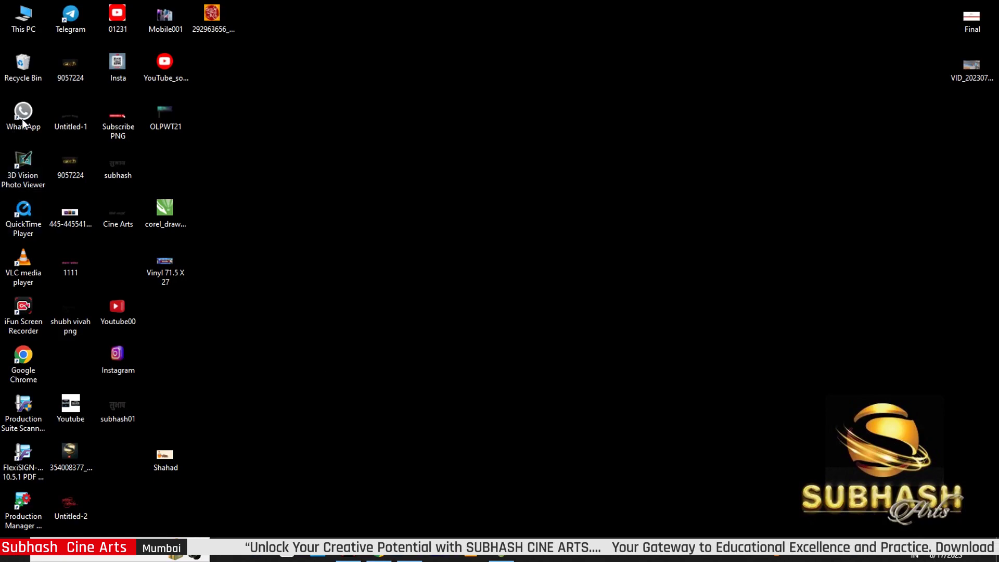
# - Extract the 17-8-23 archive in place in the Downloads folder, entering the archive password
pyautogui.doubleClick(32, 29)
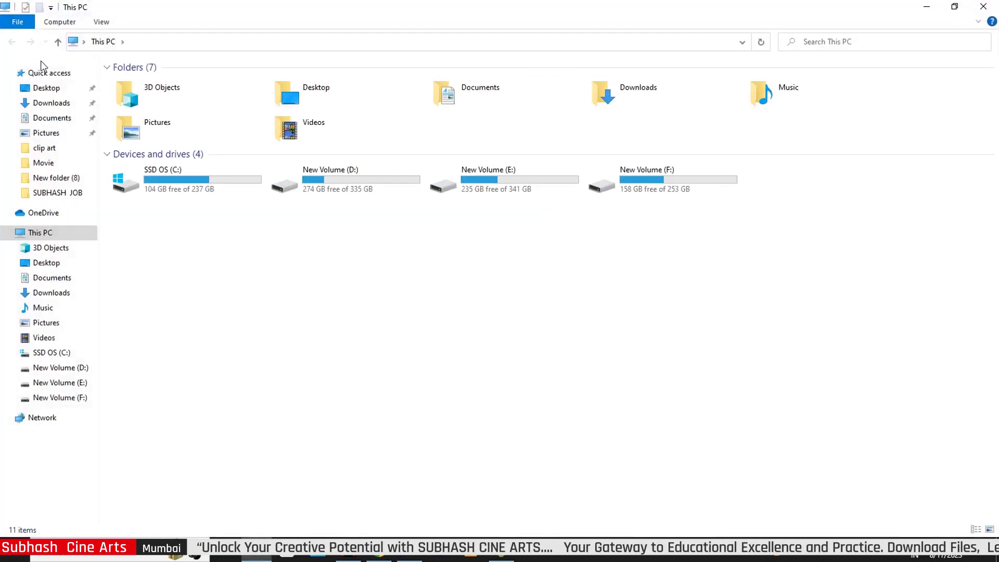
pyautogui.click(59, 104)
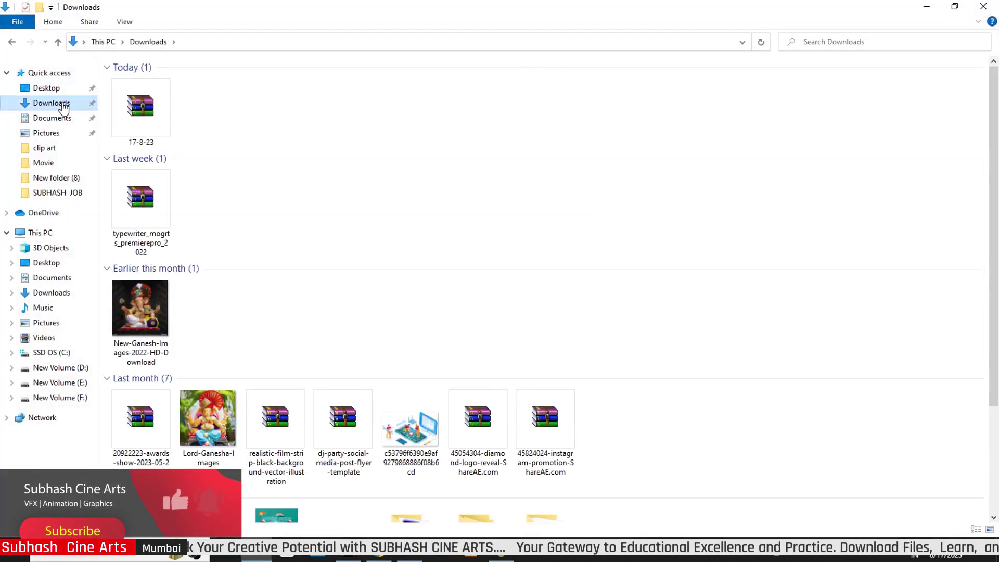
pyautogui.click(138, 111)
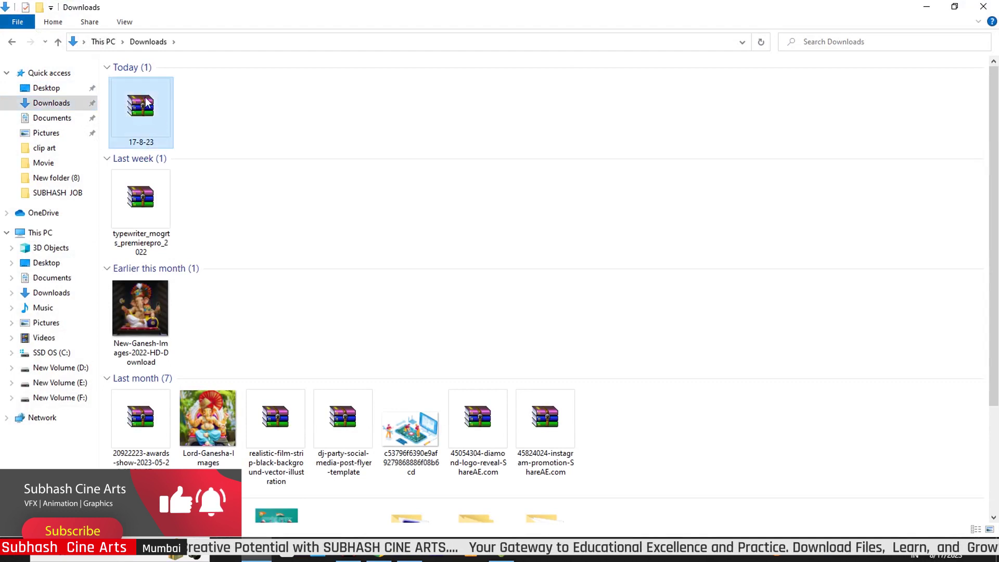
pyautogui.rightClick(138, 111)
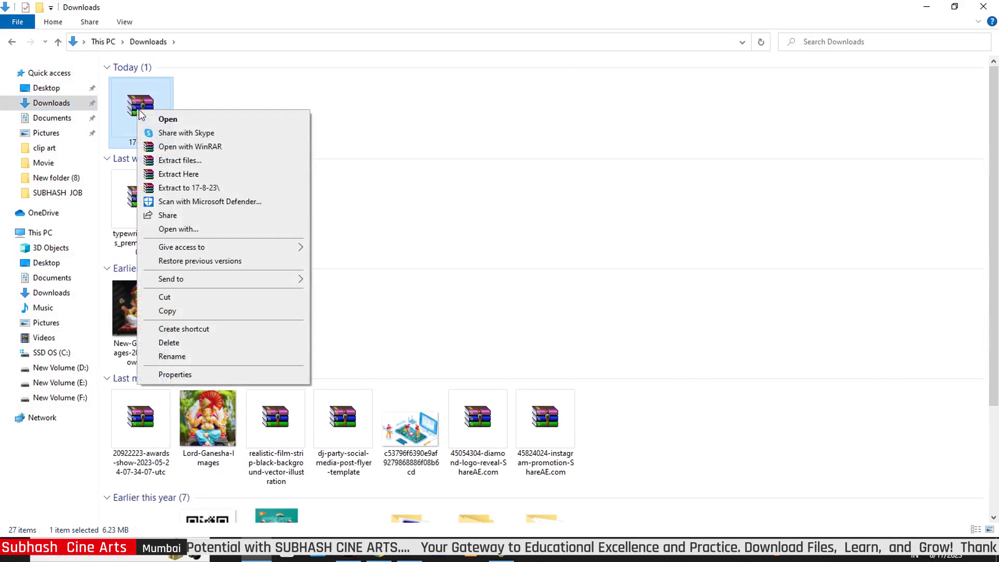
pyautogui.click(182, 177)
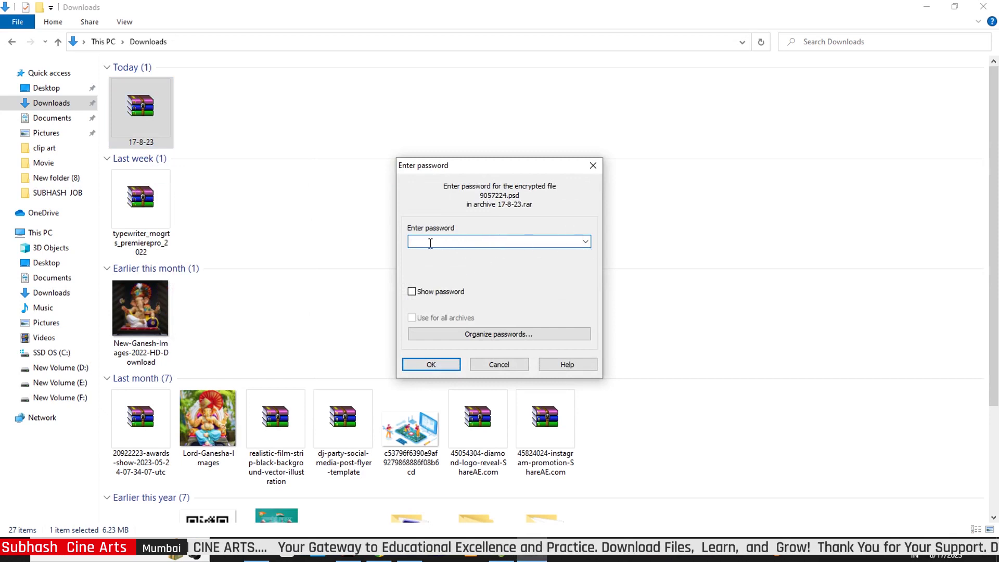
pyautogui.write('•')
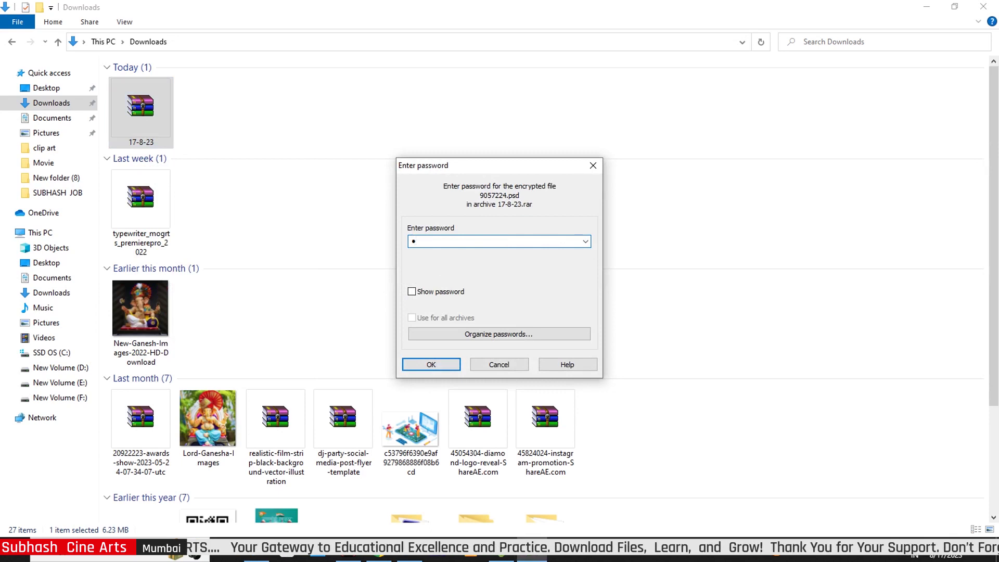
pyautogui.write('•')
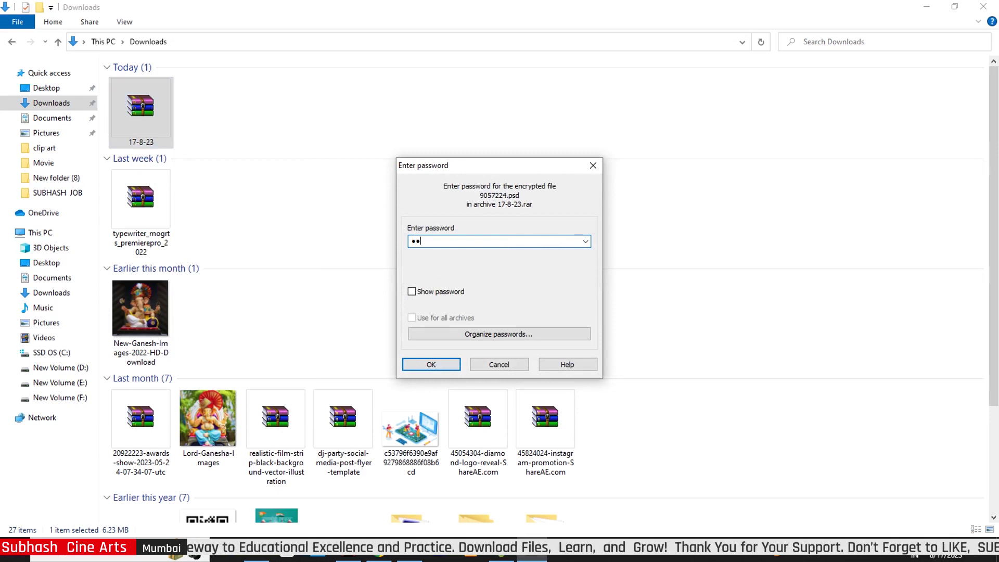
pyautogui.write('•')
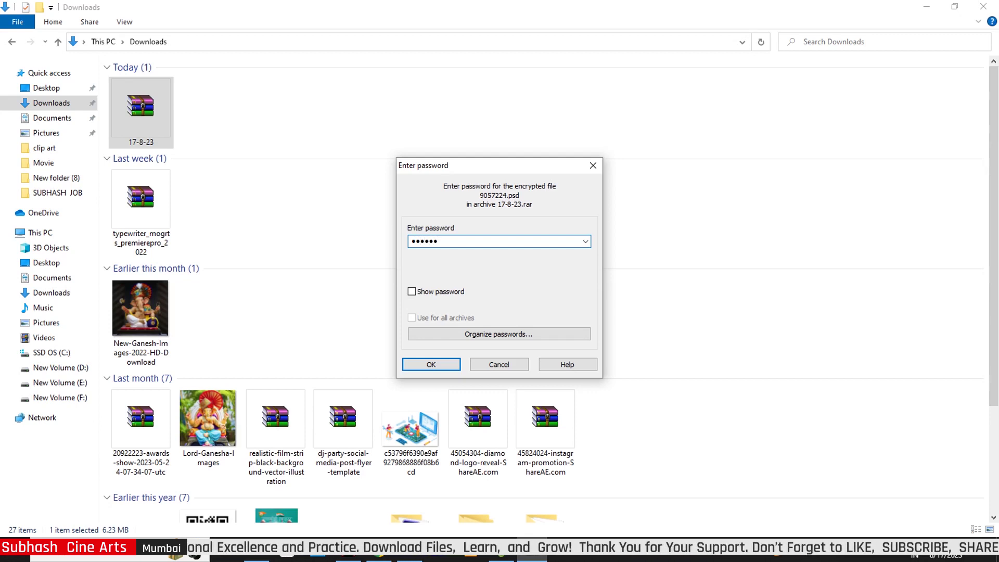
pyautogui.moveTo(443, 245); pyautogui.dragTo(364, 253)
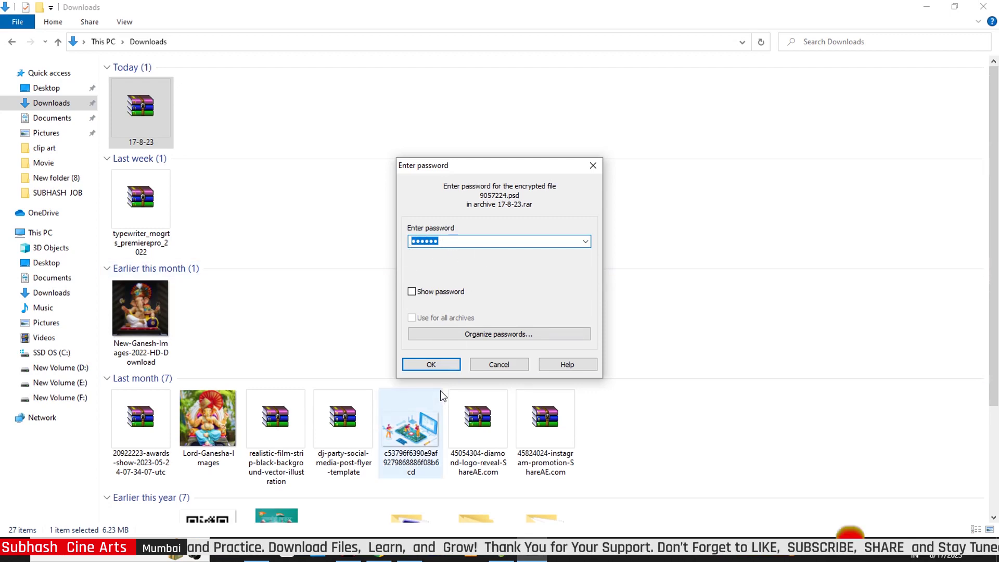
pyautogui.click(446, 365)
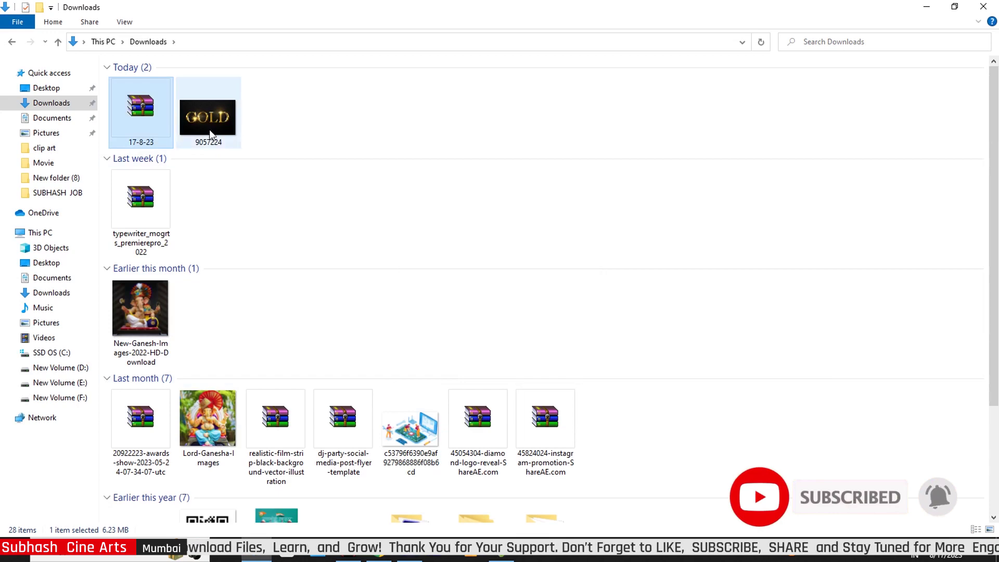
# - Switch to Photoshop with the extracted 9057224 file and open its "Place your design here" smart object for editing
pyautogui.click(226, 135)
pyautogui.moveTo(219, 123); pyautogui.dragTo(460, 341)
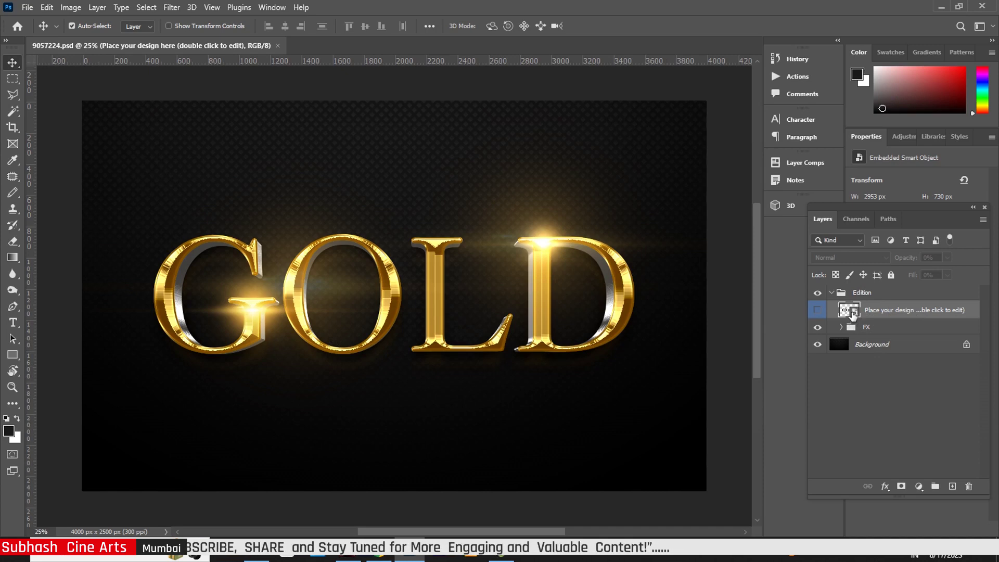
pyautogui.doubleClick(849, 311)
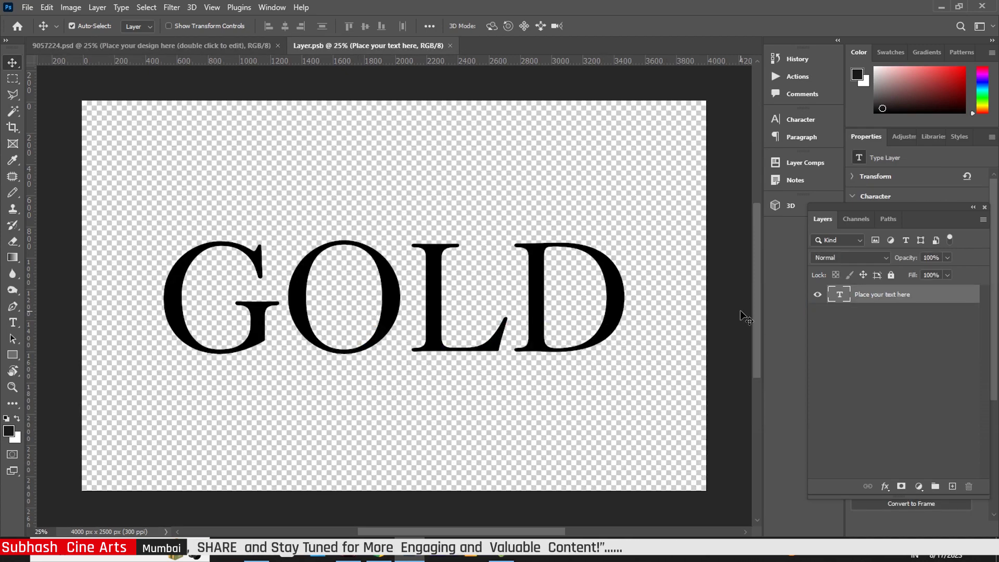
# - Replace the text of the "Place your text here" layer with GOLD and commit it
pyautogui.doubleClick(842, 301)
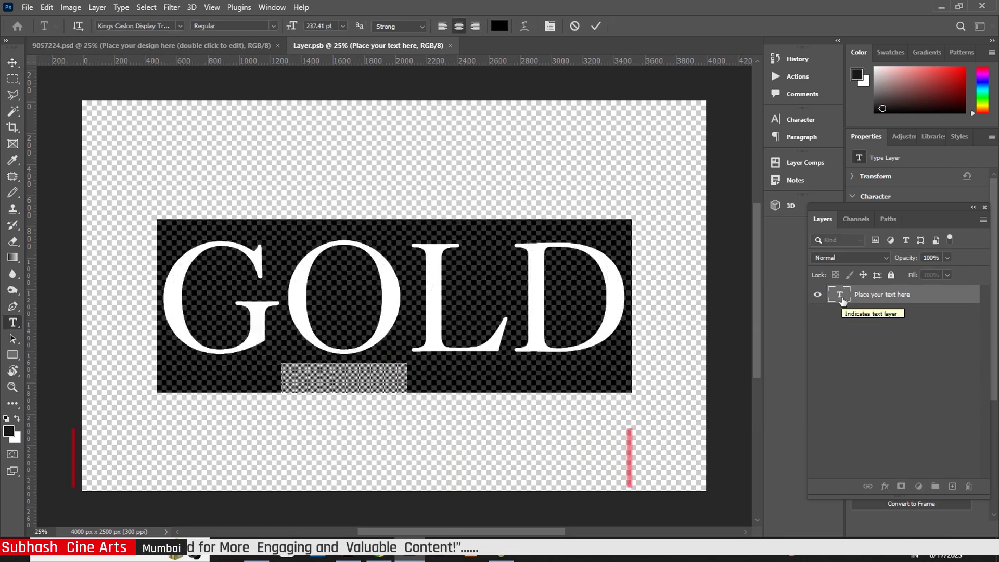
pyautogui.write('G')
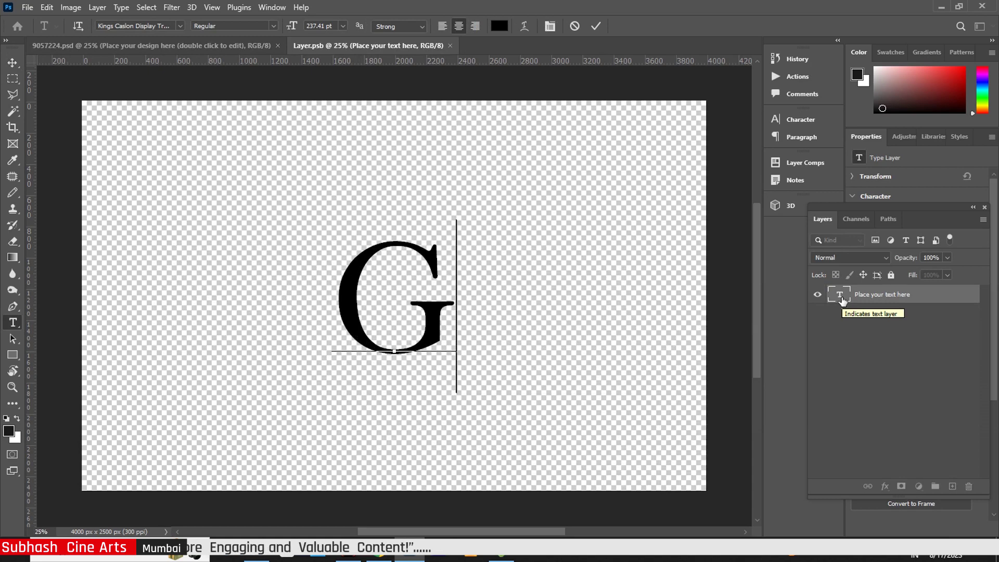
pyautogui.write('OLD')
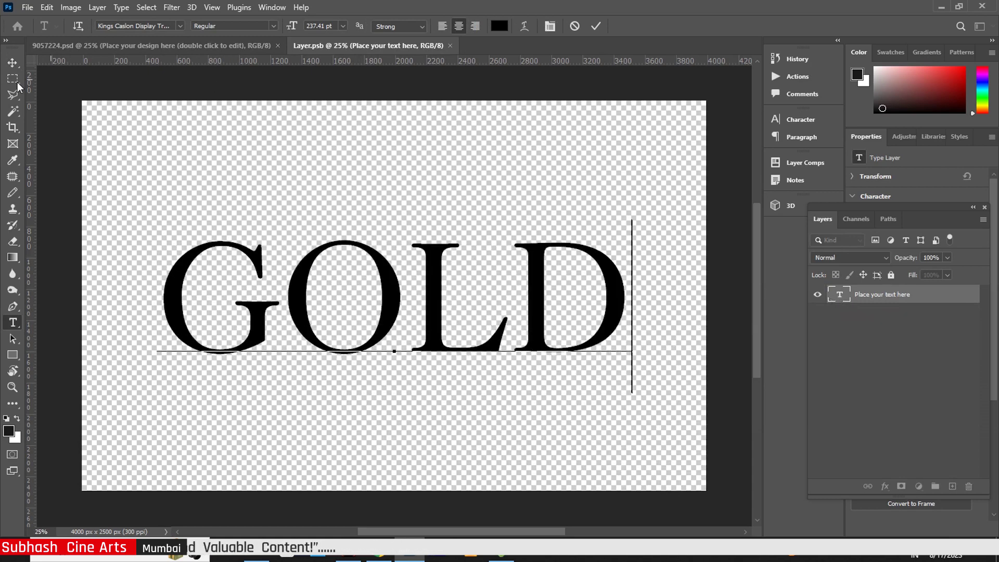
pyautogui.click(12, 63)
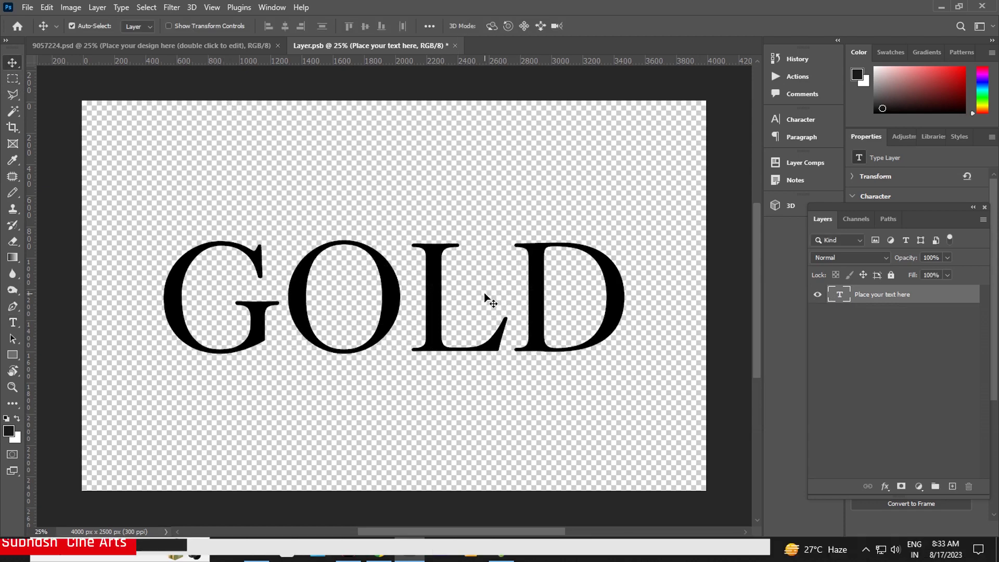
# - Change the font of the GOLD text layer to AADevIsfocBil
pyautogui.click(13, 322)
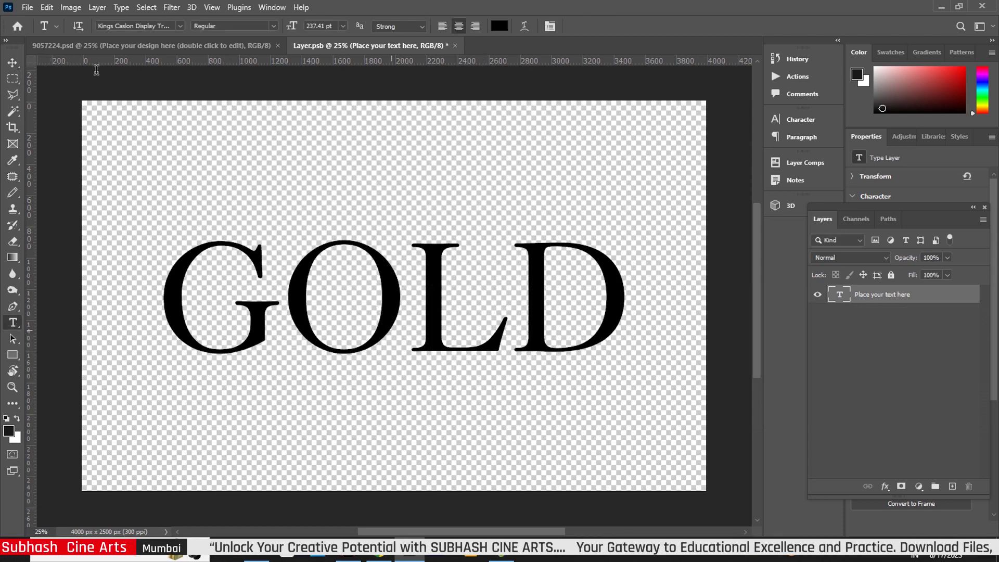
pyautogui.click(181, 27)
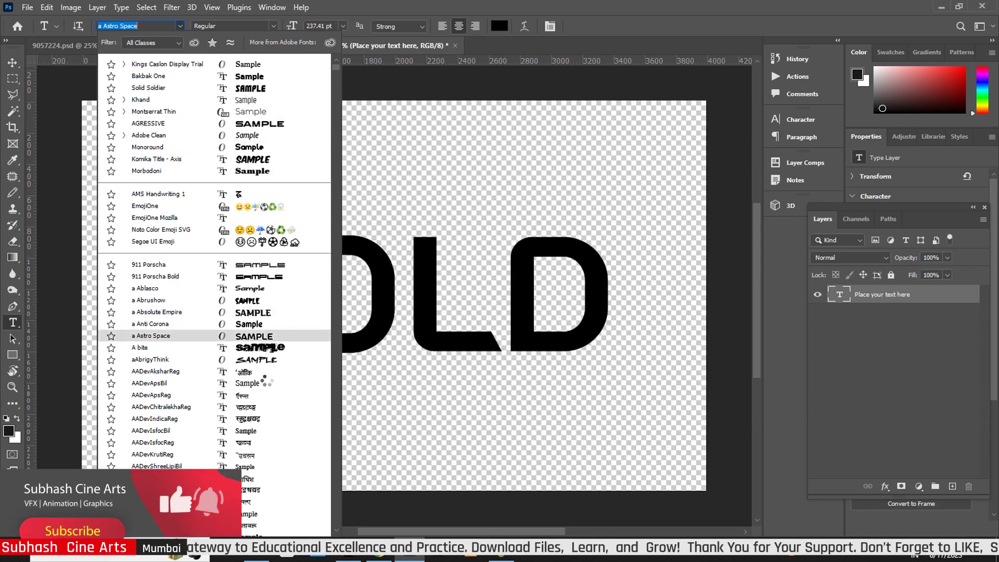
pyautogui.scroll(-5, 274, 403)
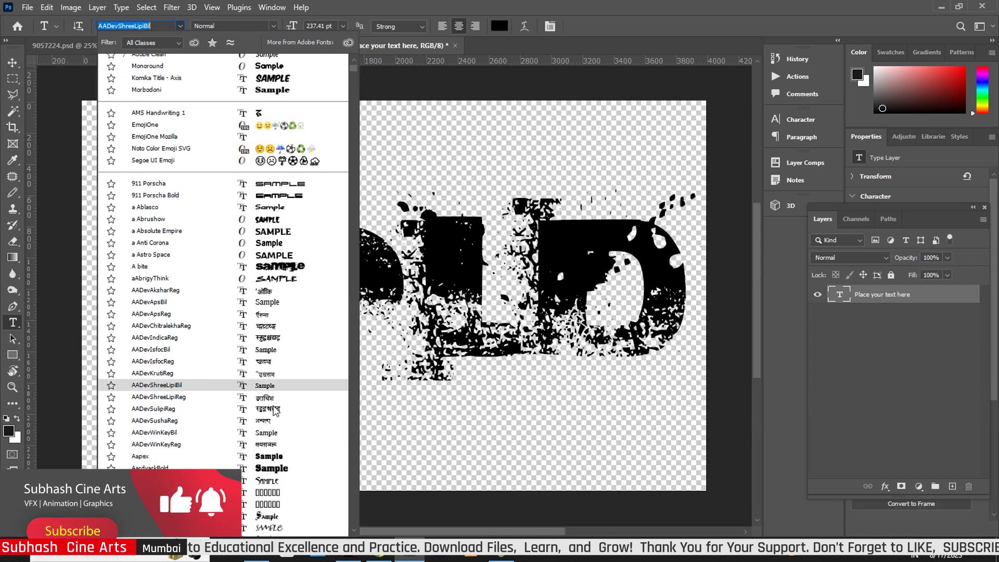
pyautogui.scroll(-5, 275, 411)
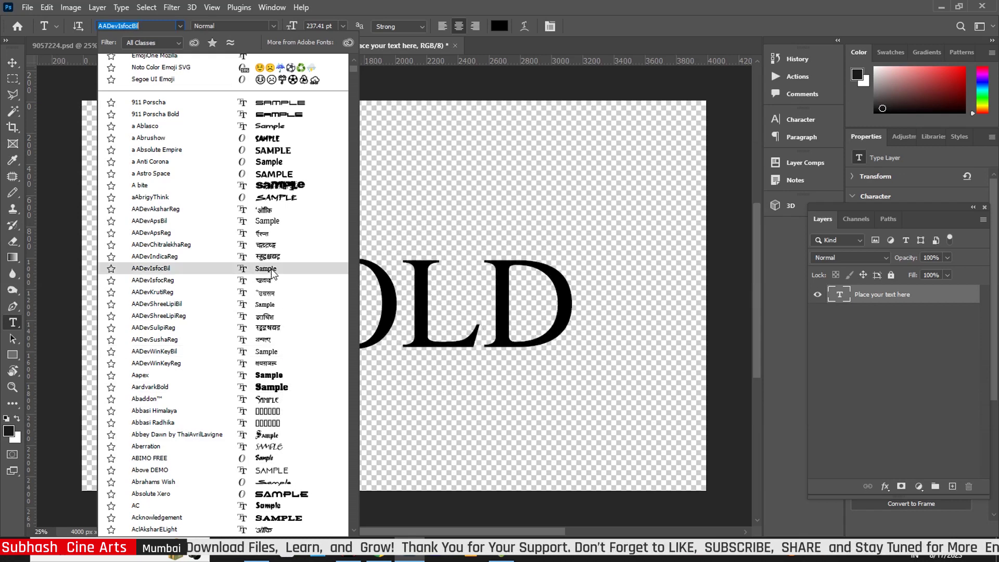
pyautogui.click(271, 270)
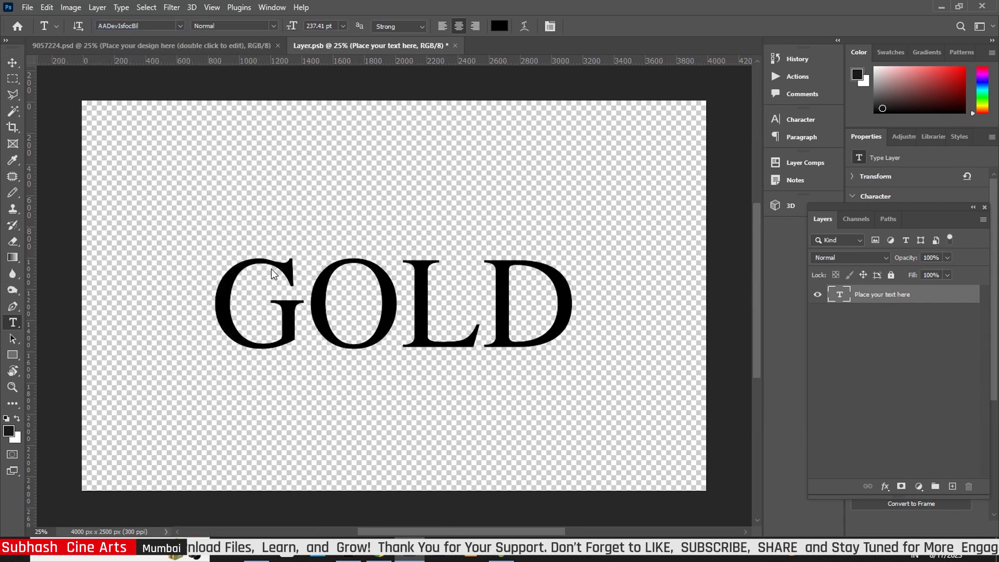
# - Scale the GOLD text up to about 106% with Free Transform, and save and close the Layer.psb smart object
pyautogui.click(12, 63)
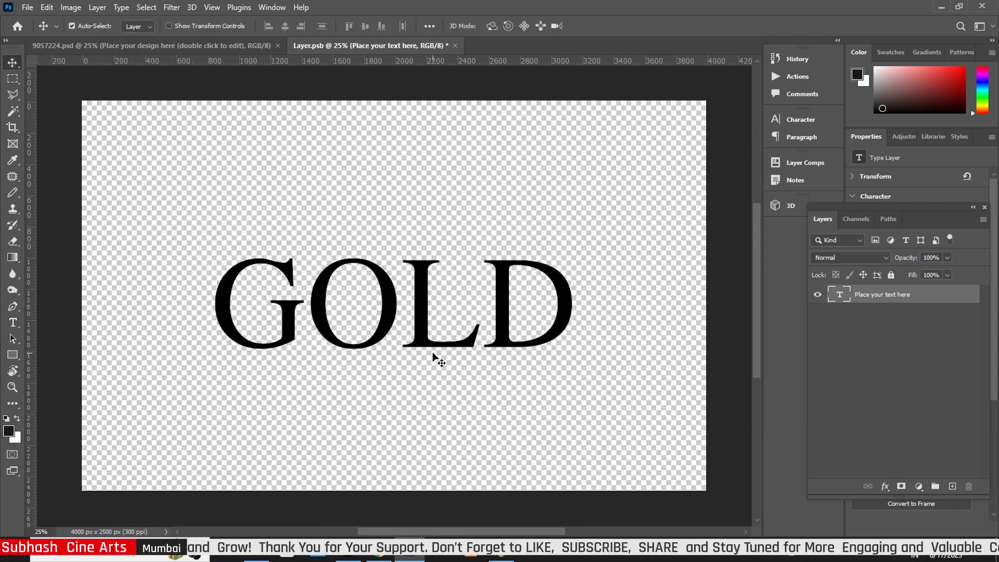
pyautogui.hotkey('ctrl', 't')
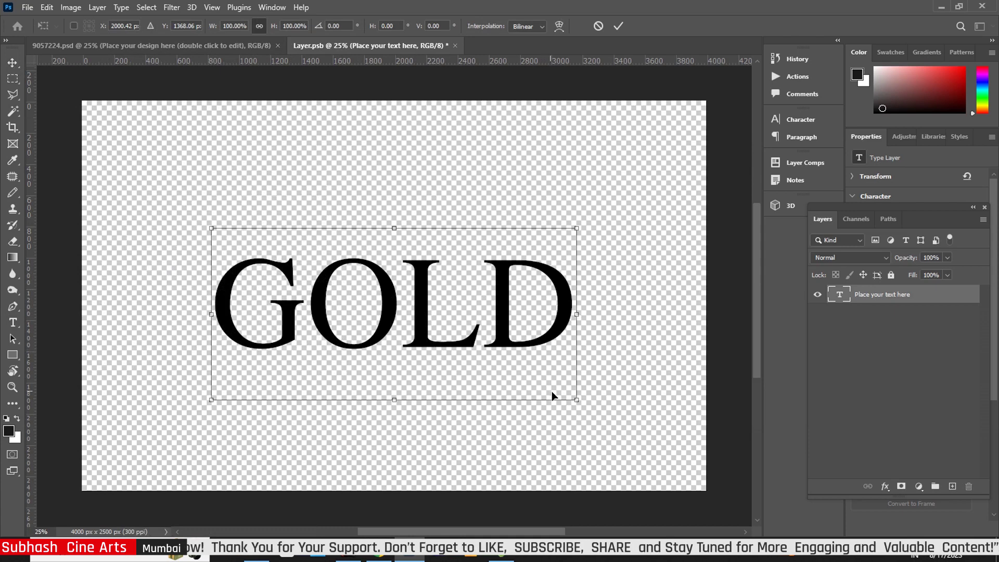
pyautogui.moveTo(576, 400); pyautogui.dragTo(589, 406)
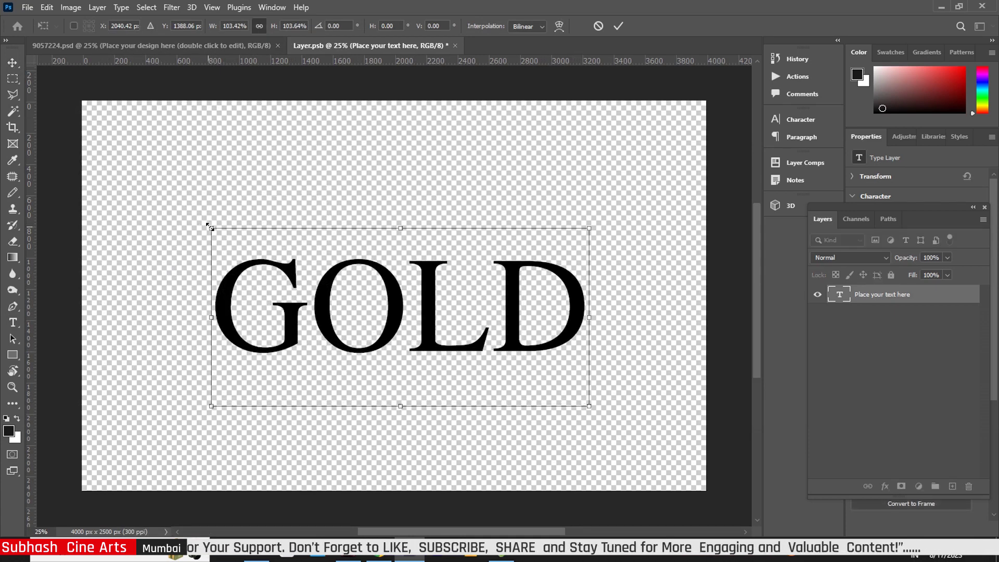
pyautogui.moveTo(208, 225); pyautogui.dragTo(201, 219)
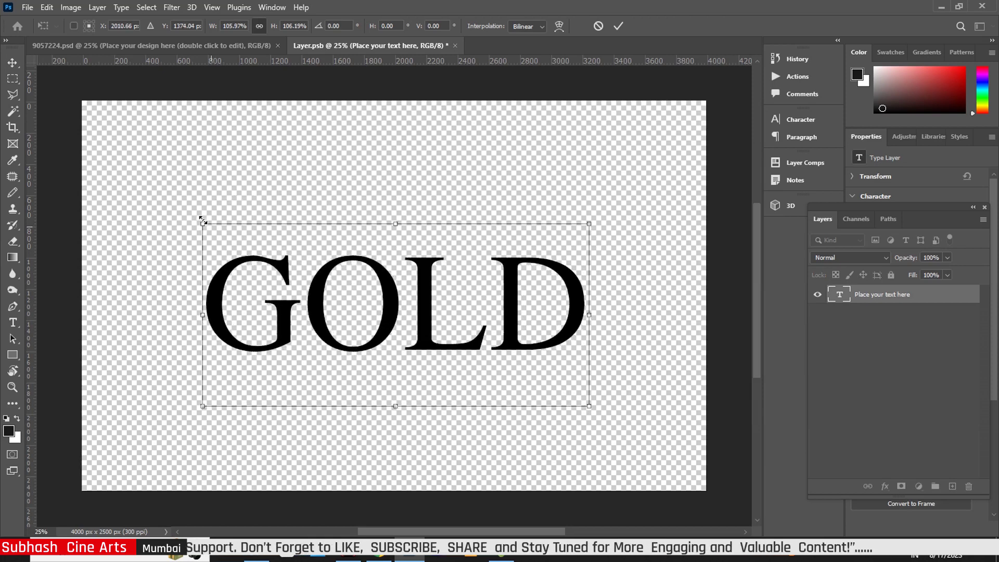
pyautogui.click(12, 64)
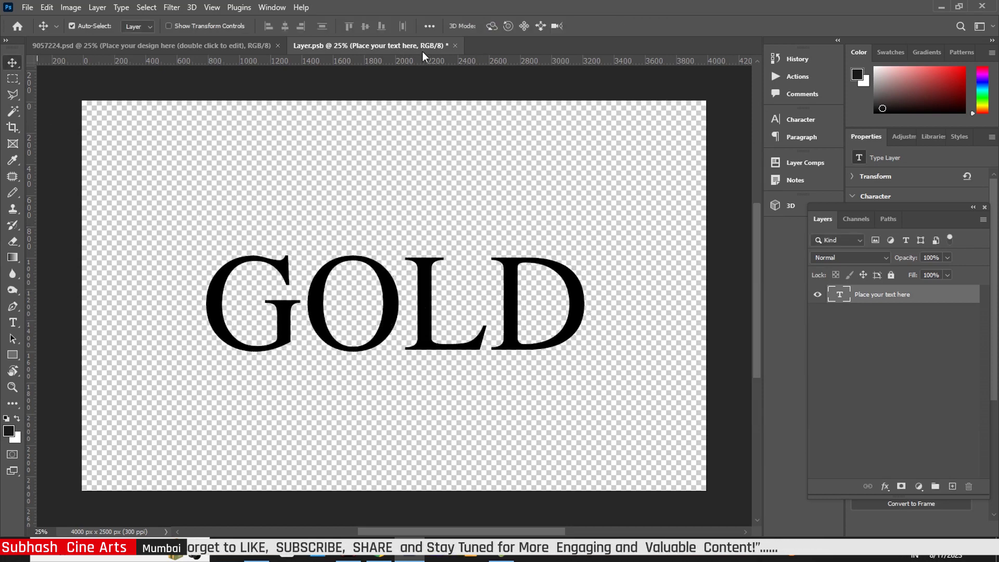
pyautogui.click(455, 45)
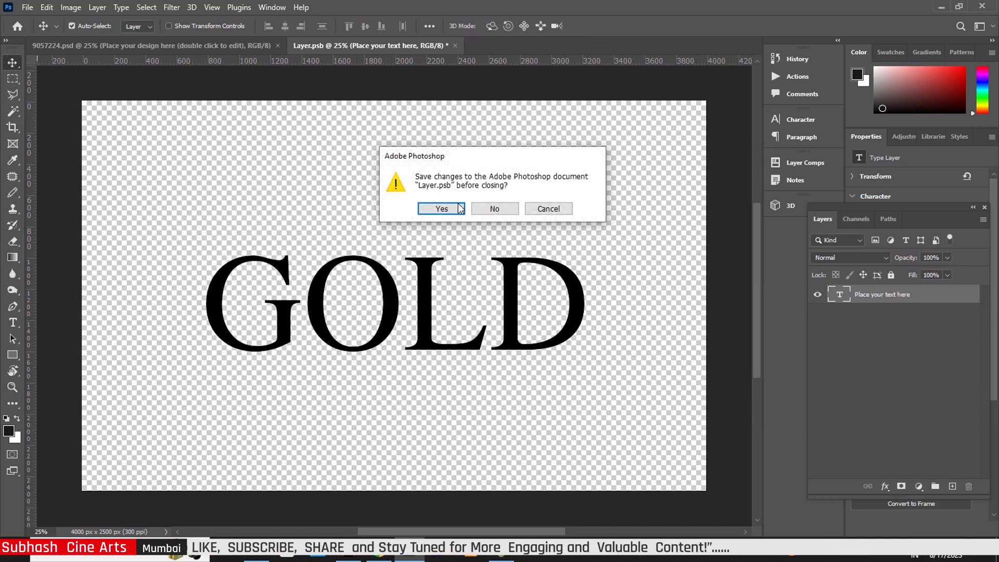
pyautogui.click(441, 208)
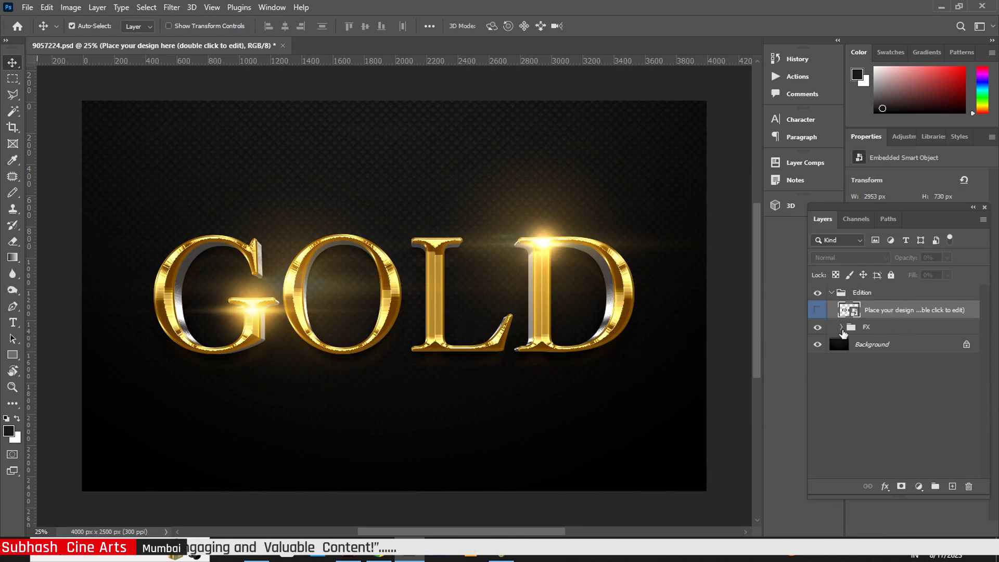
# - Move the topmost Fx Light layer in the FX group about 48 px right and 185 px up with Free Transform
pyautogui.click(841, 328)
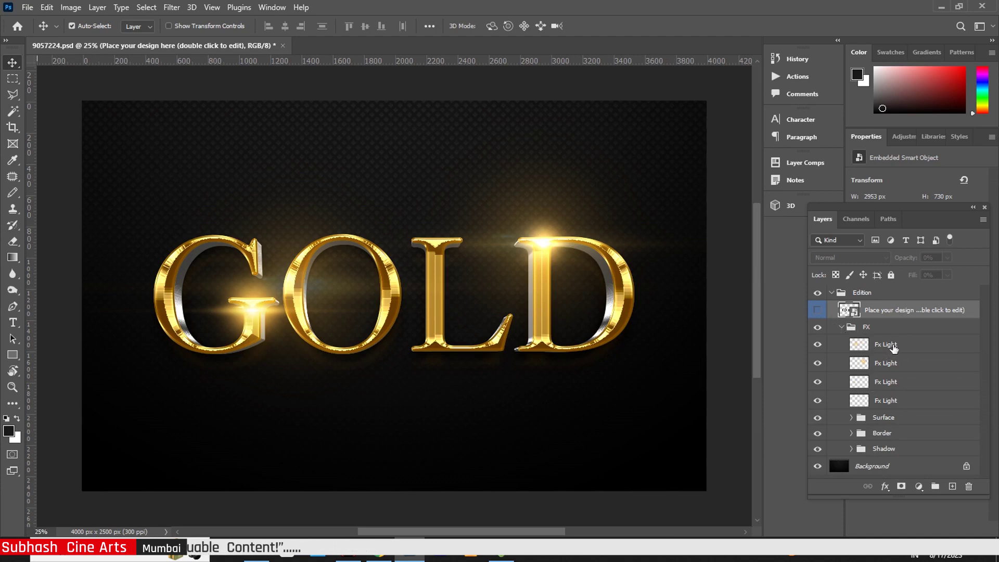
pyautogui.click(892, 345)
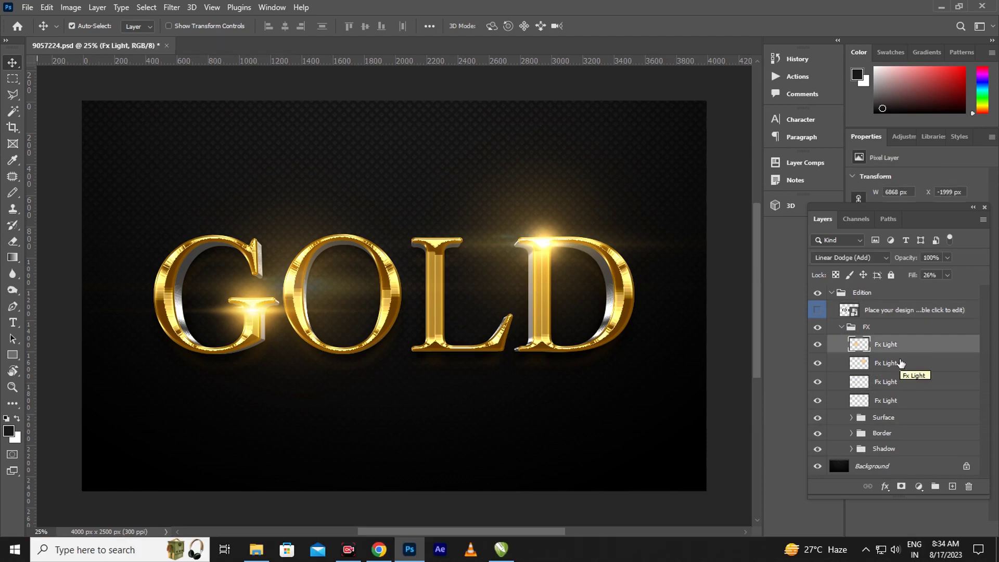
pyautogui.press('ctrl')
pyautogui.hotkey('ctrl', 't')
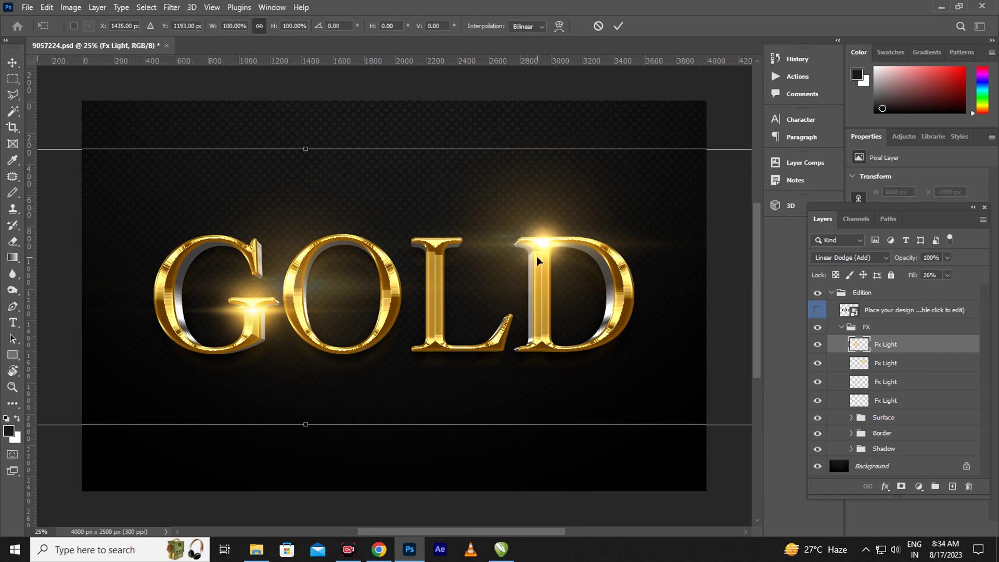
pyautogui.moveTo(563, 257); pyautogui.dragTo(544, 231)
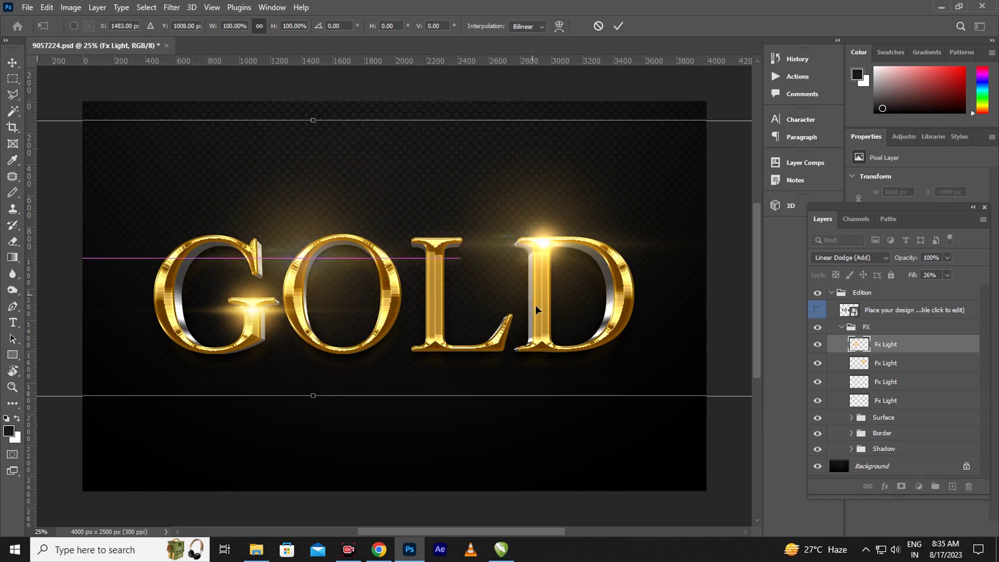
pyautogui.click(11, 65)
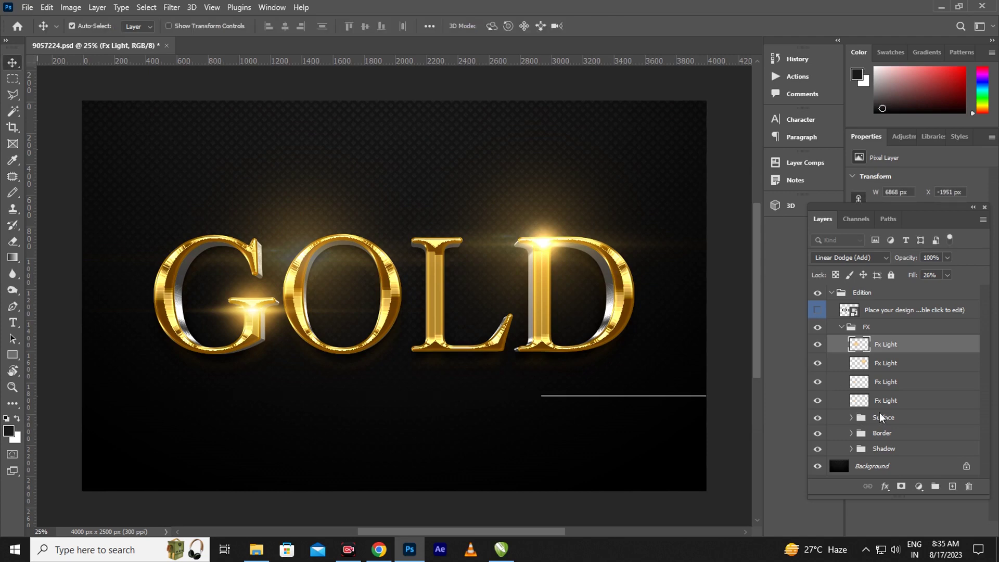
# - Hide the FX group and show it again to compare the design with and without the effects
pyautogui.click(817, 329)
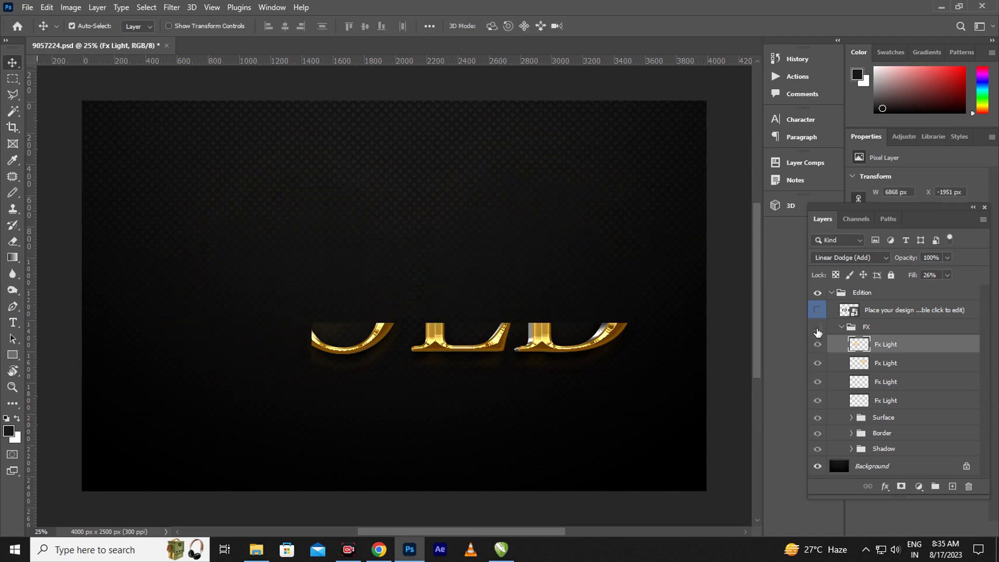
pyautogui.click(817, 329)
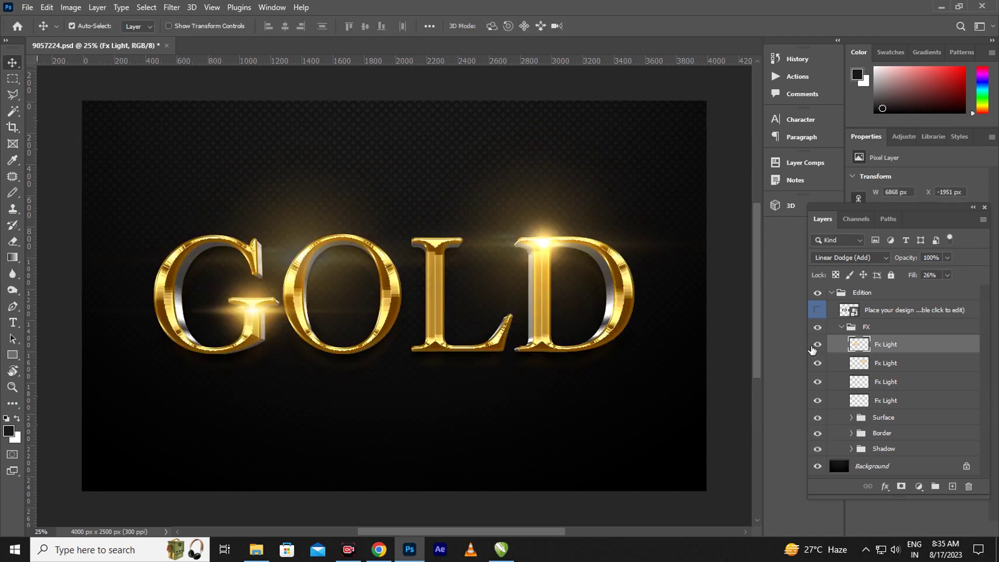
# - Hide the second Fx Light layer in the FX group, leaving the topmost Fx Light layer shown
pyautogui.click(819, 344)
pyautogui.click(818, 364)
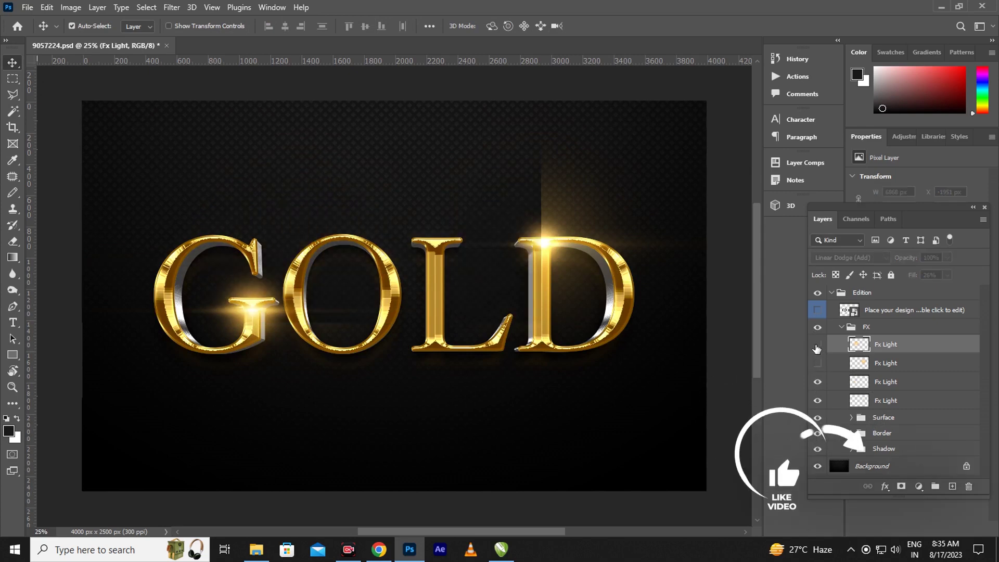
pyautogui.click(816, 346)
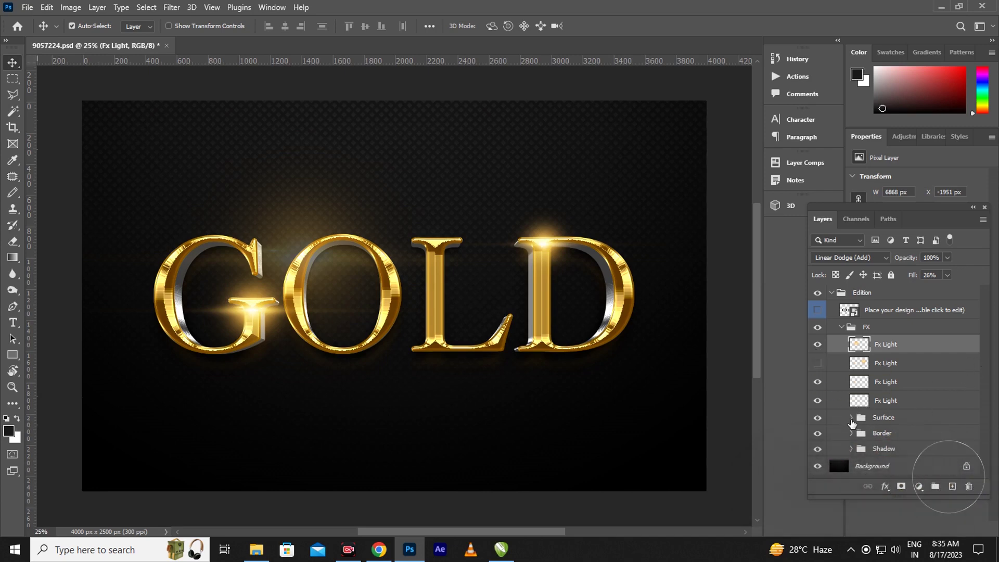
# - Set the upper Surface layer's Bevel & Emboss to size 43 px, soften 2 px and depth about 396%, and raise its highlight opacity
pyautogui.click(851, 418)
pyautogui.scroll(-2, 981, 398)
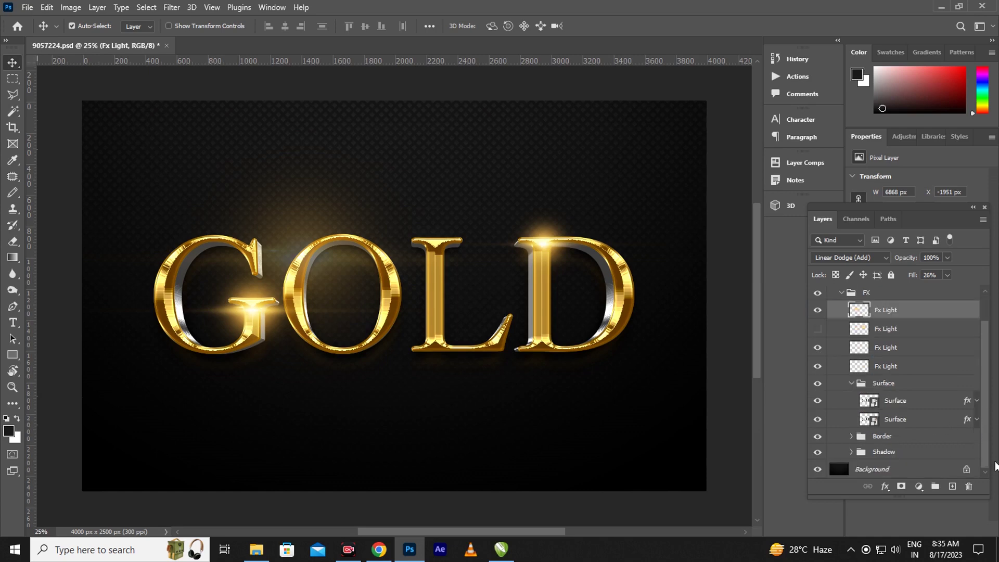
pyautogui.click(968, 402)
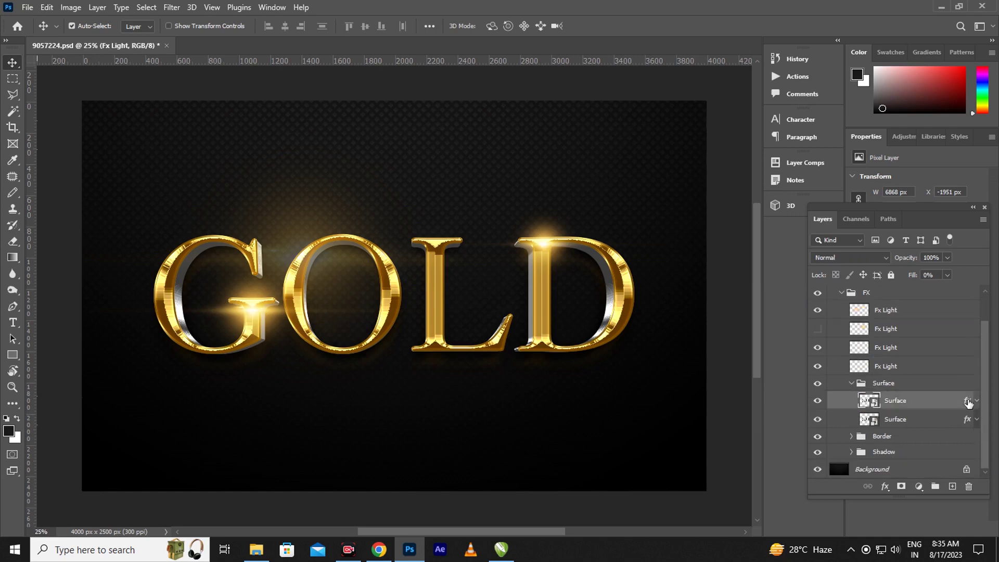
pyautogui.doubleClick(968, 402)
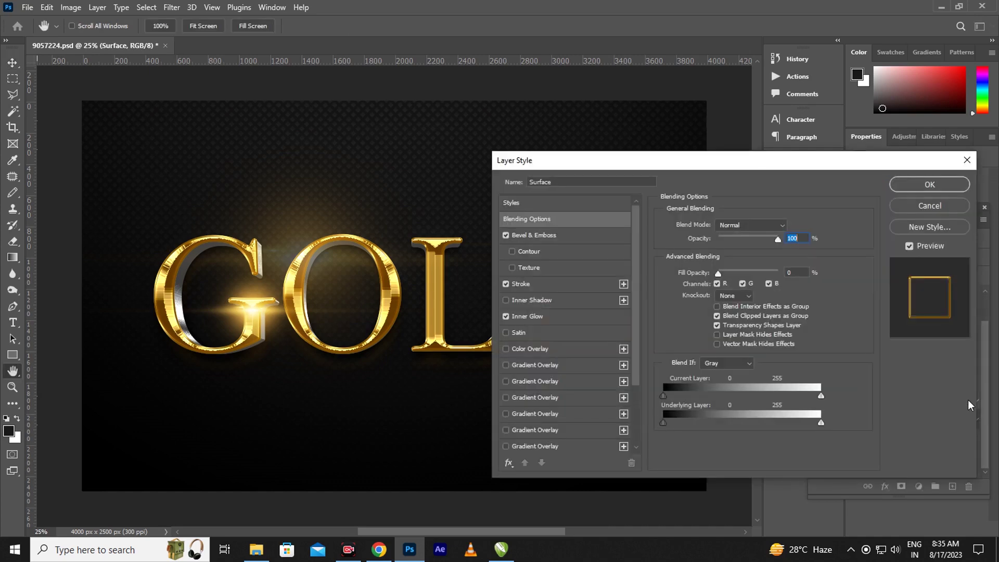
pyautogui.click(550, 234)
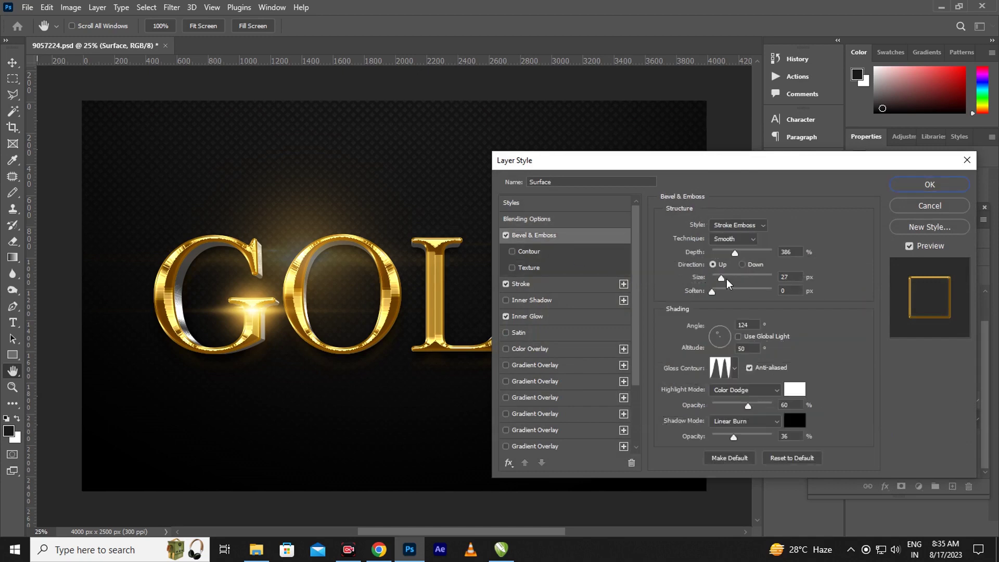
pyautogui.moveTo(727, 283); pyautogui.dragTo(721, 295)
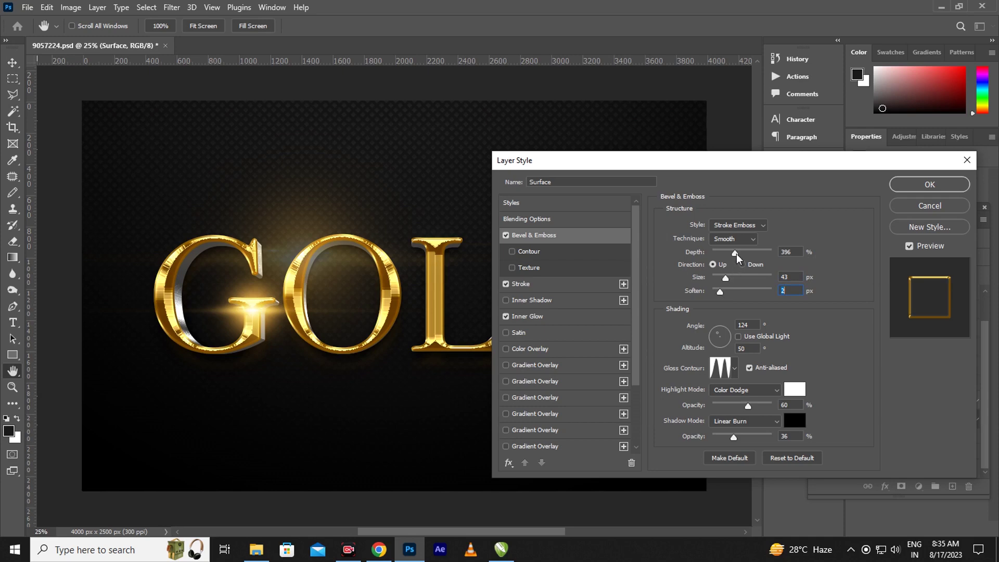
pyautogui.click(735, 252)
pyautogui.moveTo(768, 405); pyautogui.dragTo(762, 405)
# - Set the upper Surface layer's stroke to 9 px in colour e8bc5e and apply the layer style
pyautogui.click(543, 283)
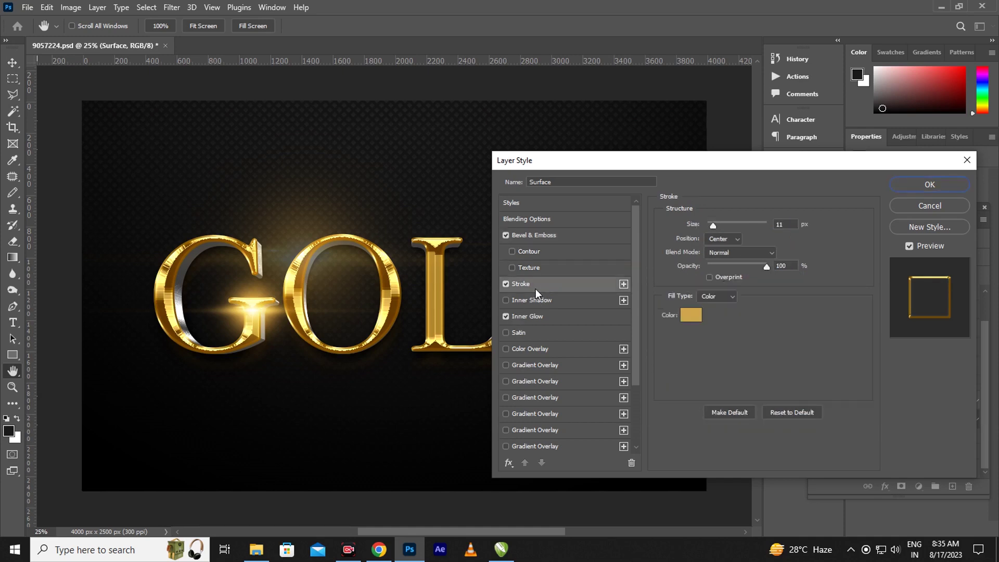
pyautogui.moveTo(711, 229); pyautogui.dragTo(713, 226)
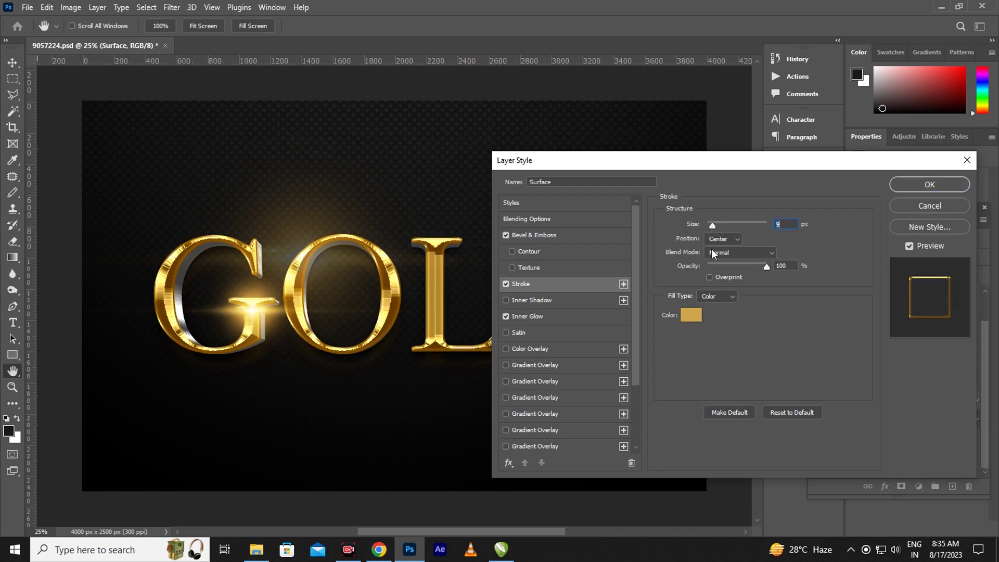
pyautogui.click(696, 320)
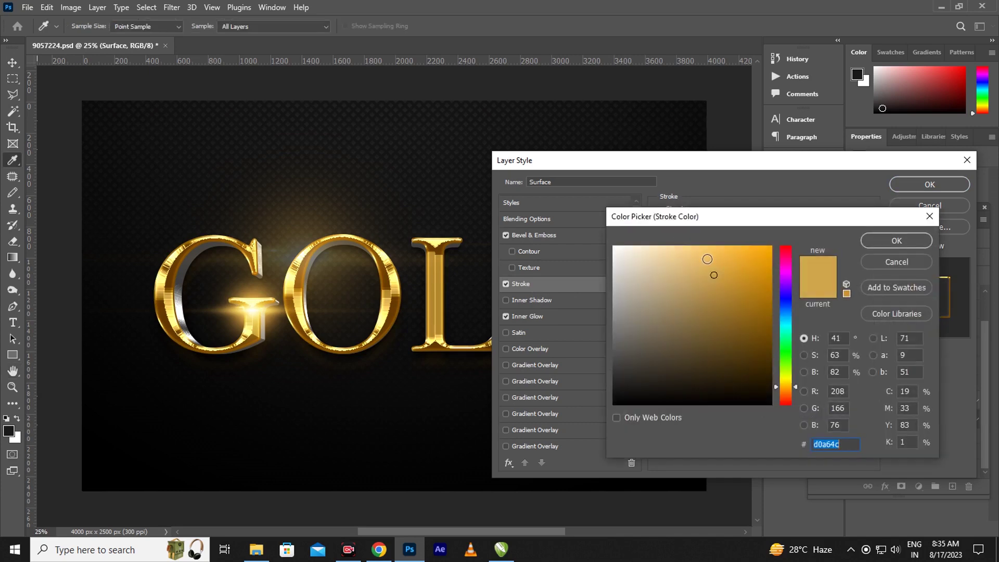
pyautogui.click(707, 260)
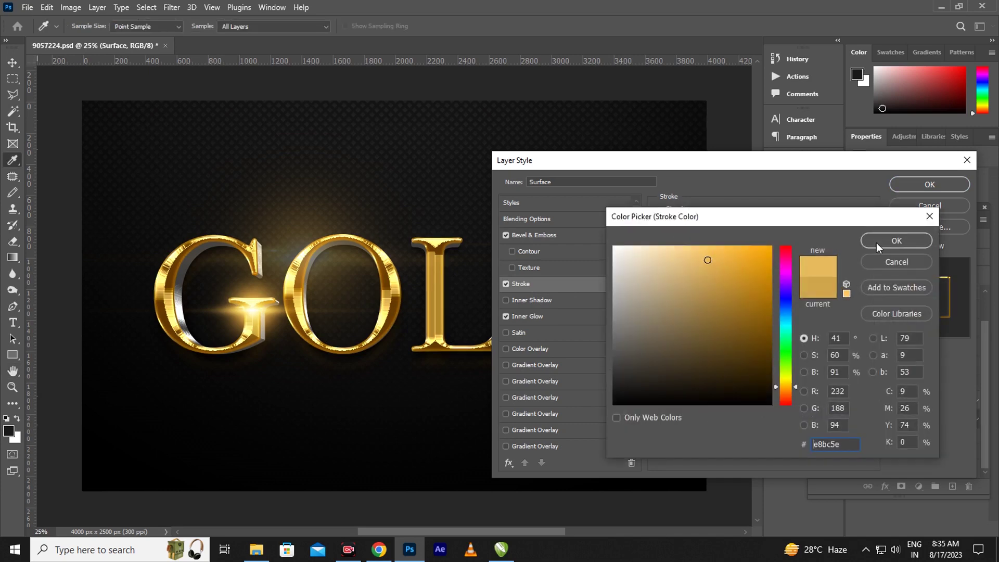
pyautogui.click(876, 241)
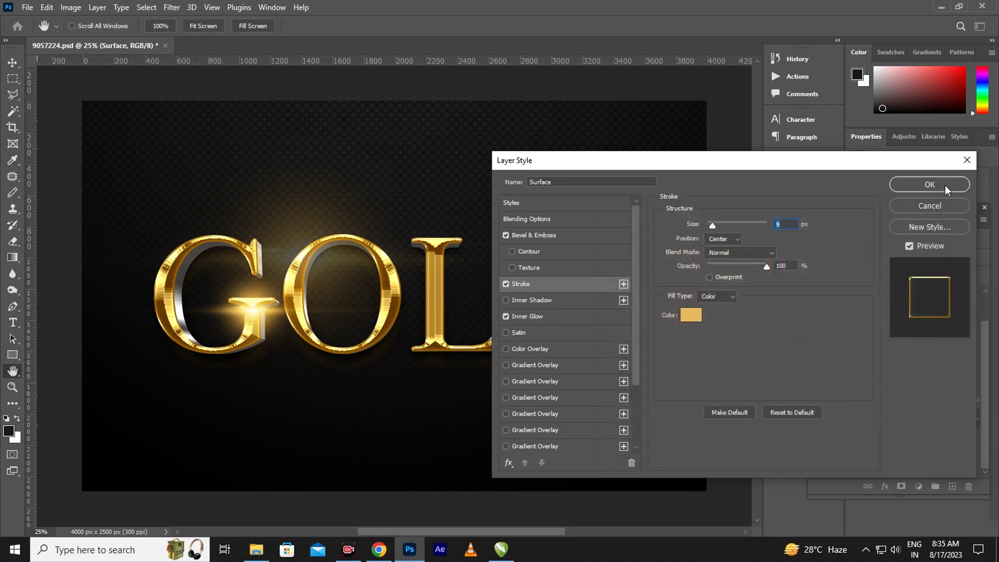
pyautogui.click(929, 184)
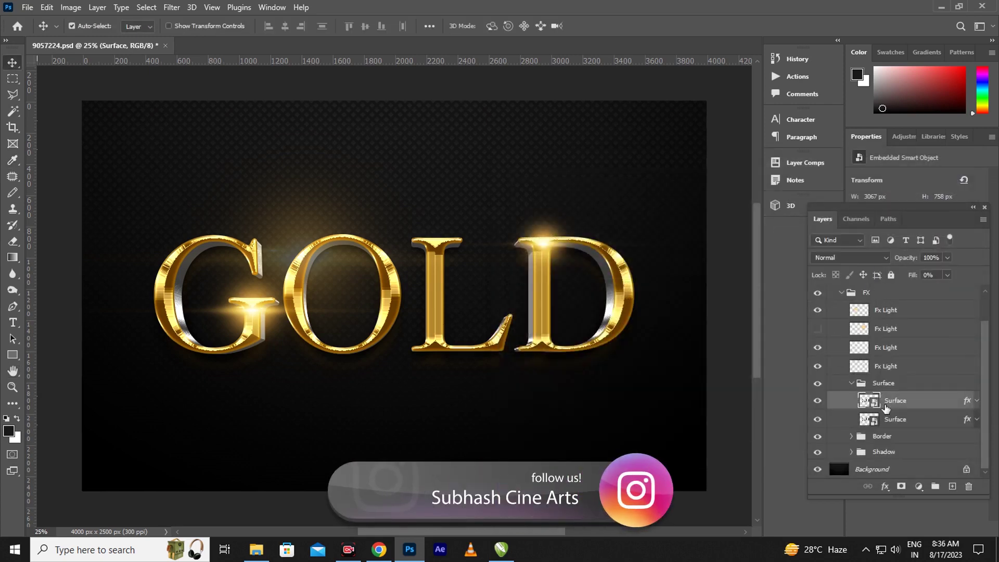
# - Adjust the size and soften of the Bevel & Emboss effect on the lower Surface layer
pyautogui.click(967, 421)
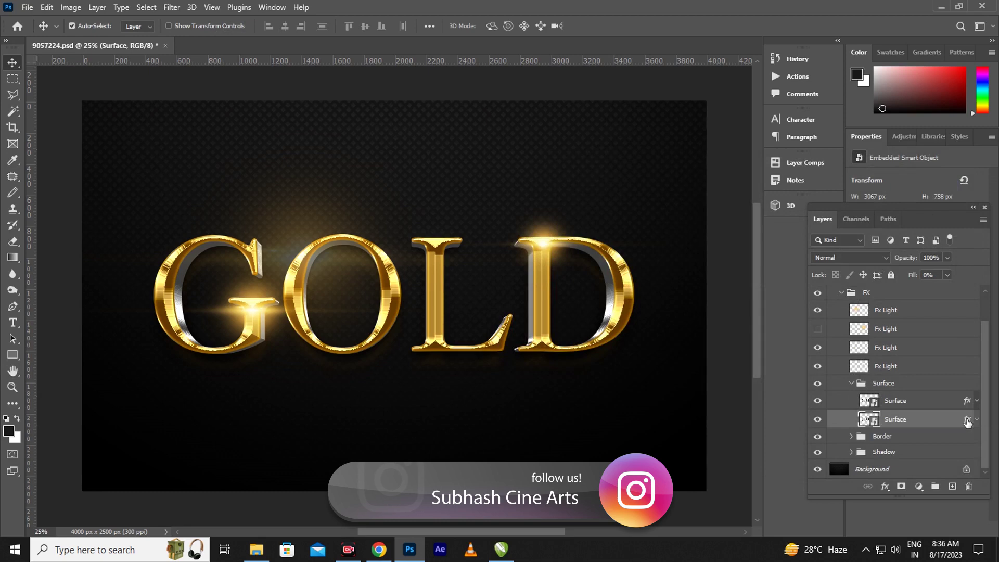
pyautogui.doubleClick(966, 421)
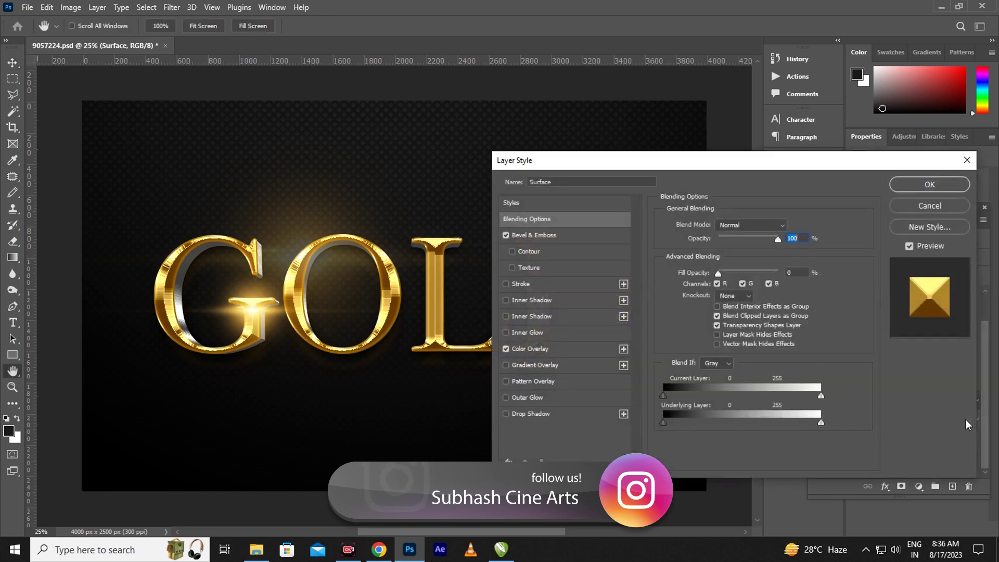
pyautogui.click(570, 239)
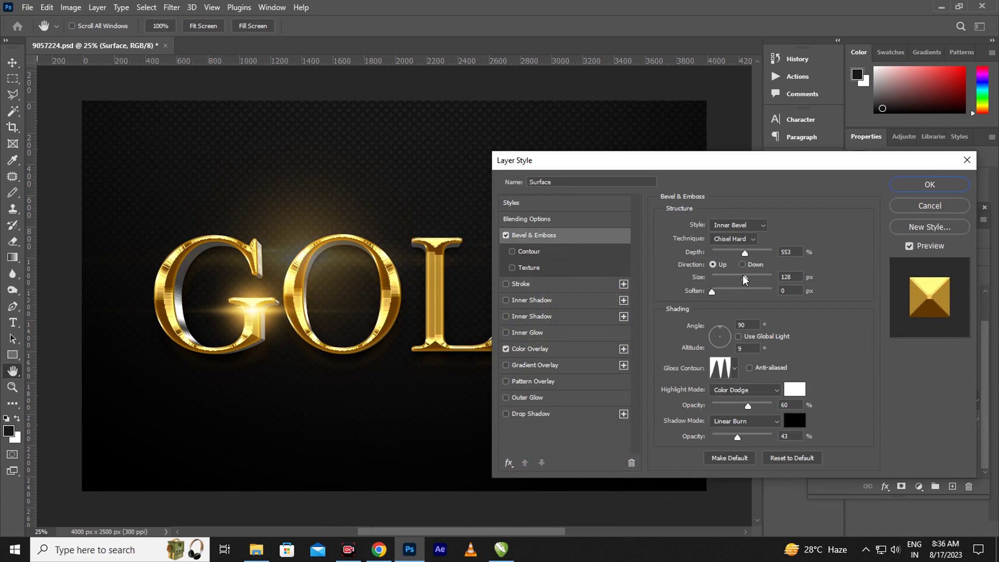
pyautogui.moveTo(745, 280); pyautogui.dragTo(761, 280)
pyautogui.moveTo(760, 279); pyautogui.dragTo(720, 293)
# - Change the lower Surface layer's Color Overlay to ddb151 and apply the layer style
pyautogui.click(552, 348)
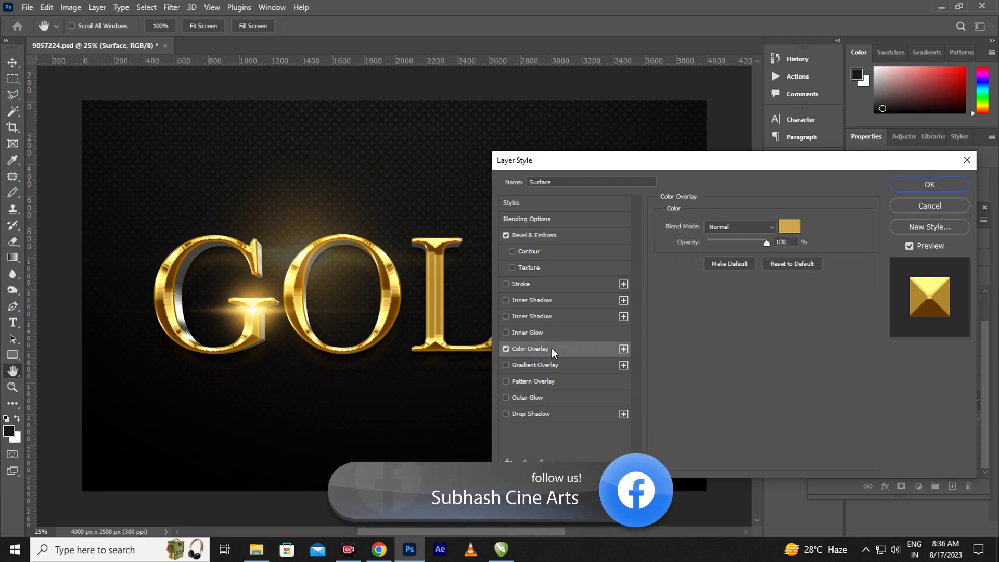
pyautogui.click(790, 225)
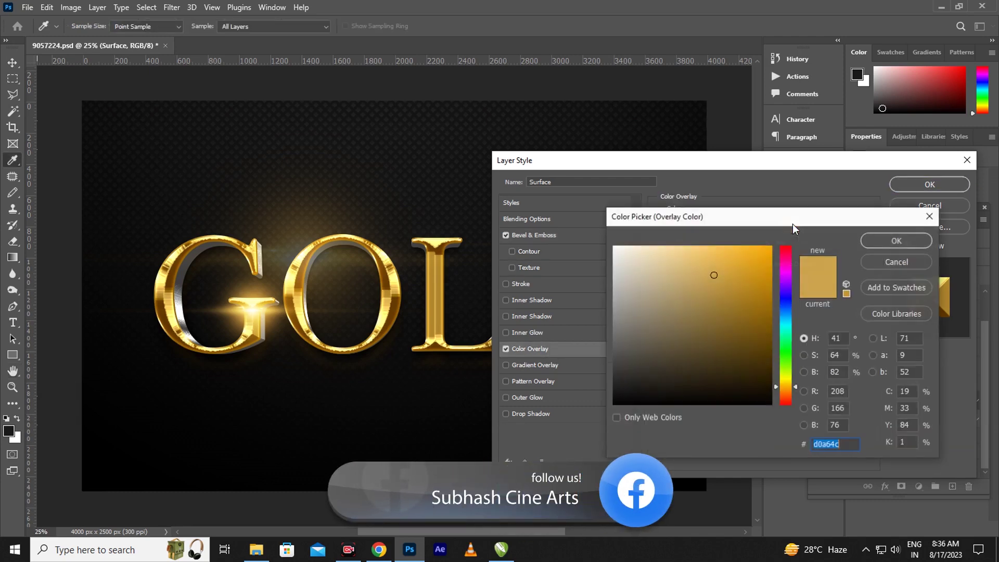
pyautogui.click(714, 267)
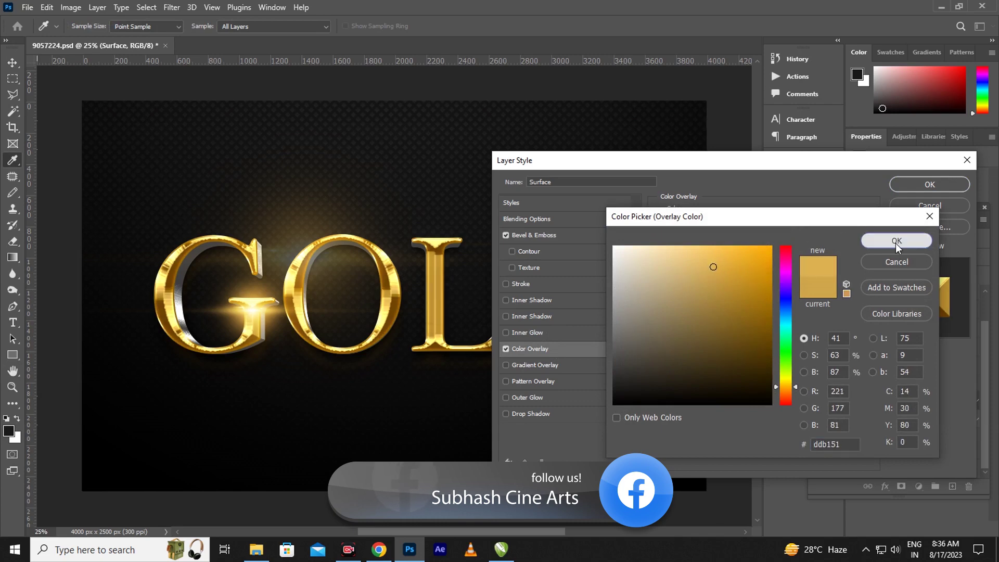
pyautogui.click(895, 242)
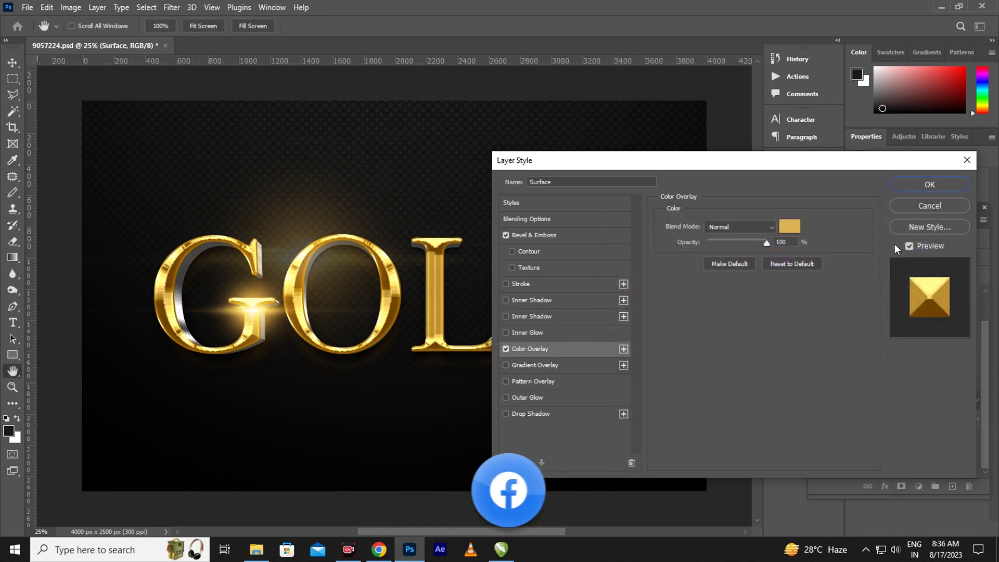
pyautogui.click(924, 189)
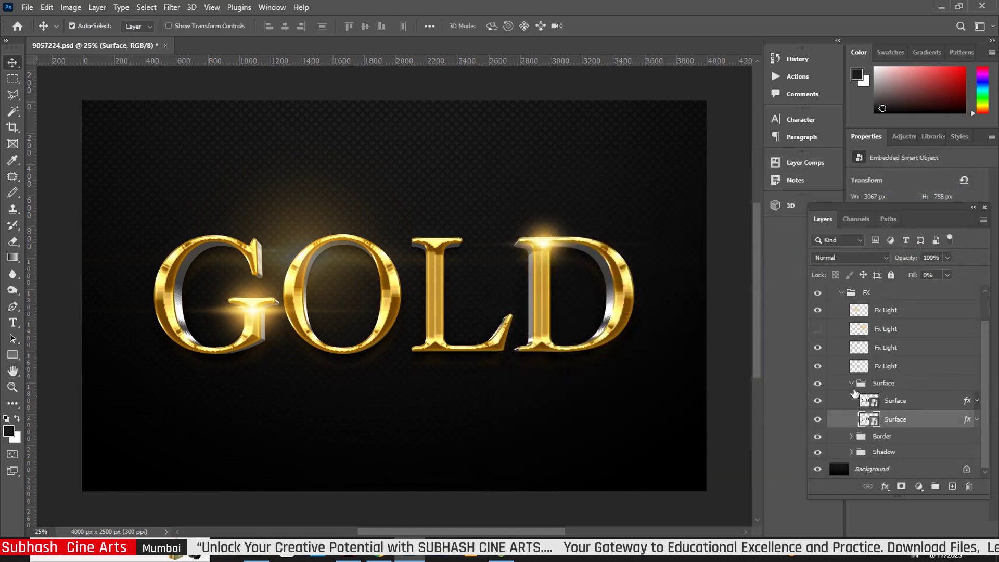
# - Set the Bevel & Emboss of the topmost layer in the Border group to soften 2 px and highlight opacity 74%
pyautogui.moveTo(852, 384); pyautogui.dragTo(853, 411)
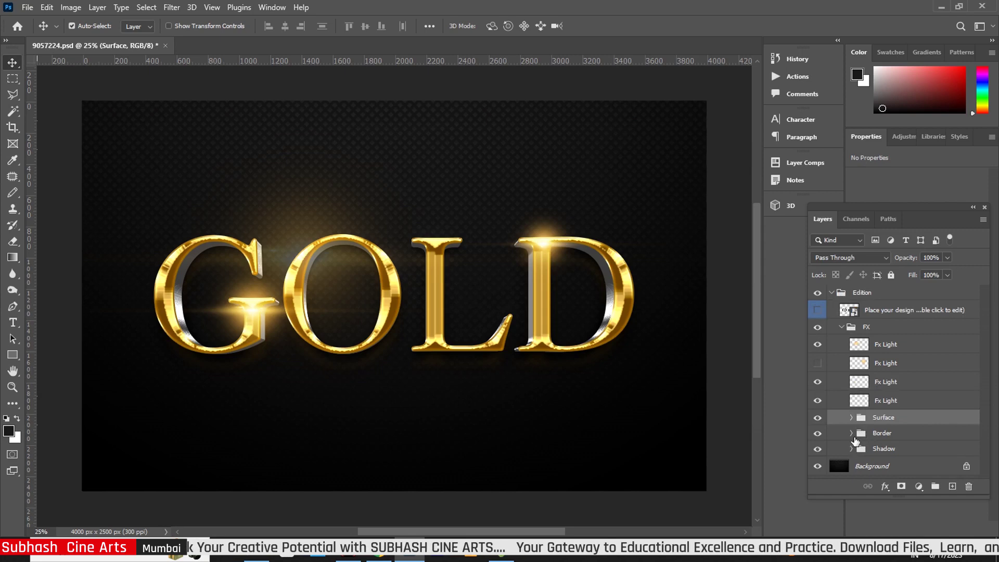
pyautogui.click(851, 434)
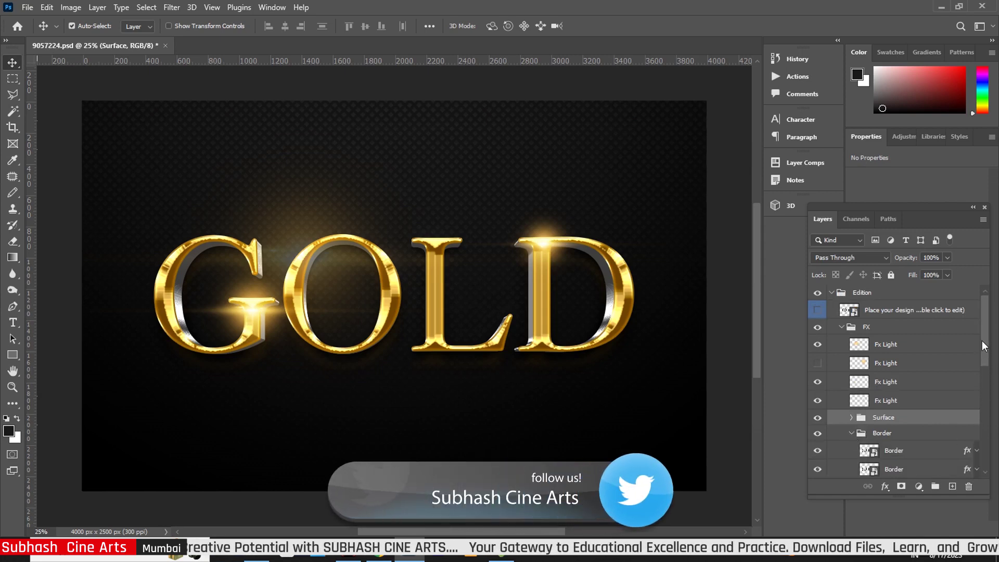
pyautogui.moveTo(984, 344); pyautogui.dragTo(993, 384)
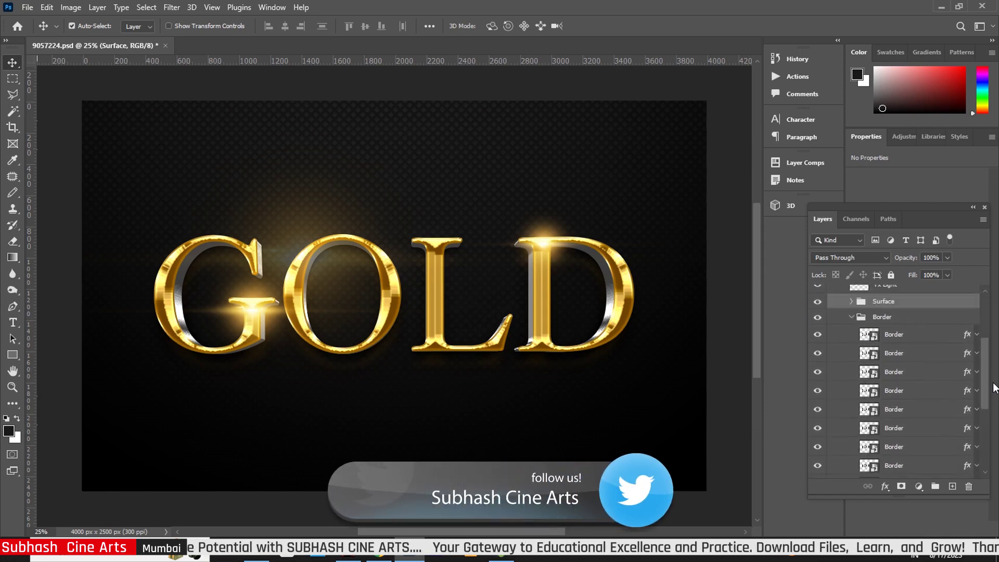
pyautogui.click(965, 338)
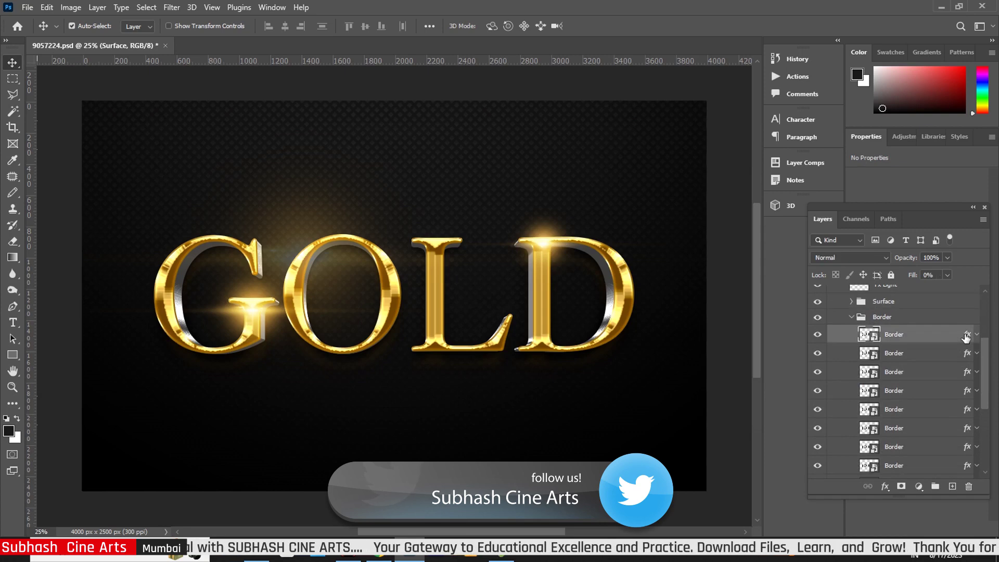
pyautogui.doubleClick(965, 337)
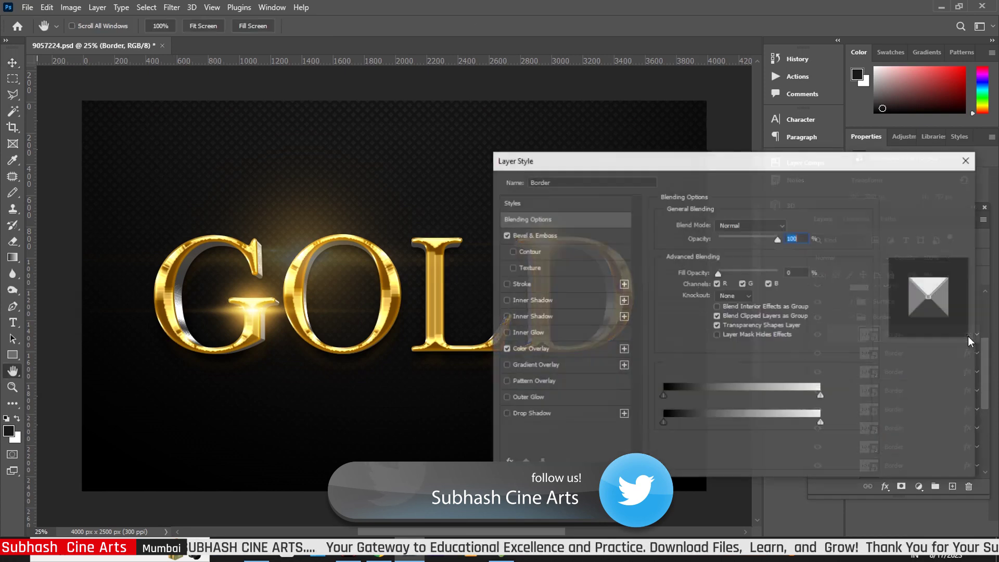
pyautogui.click(558, 235)
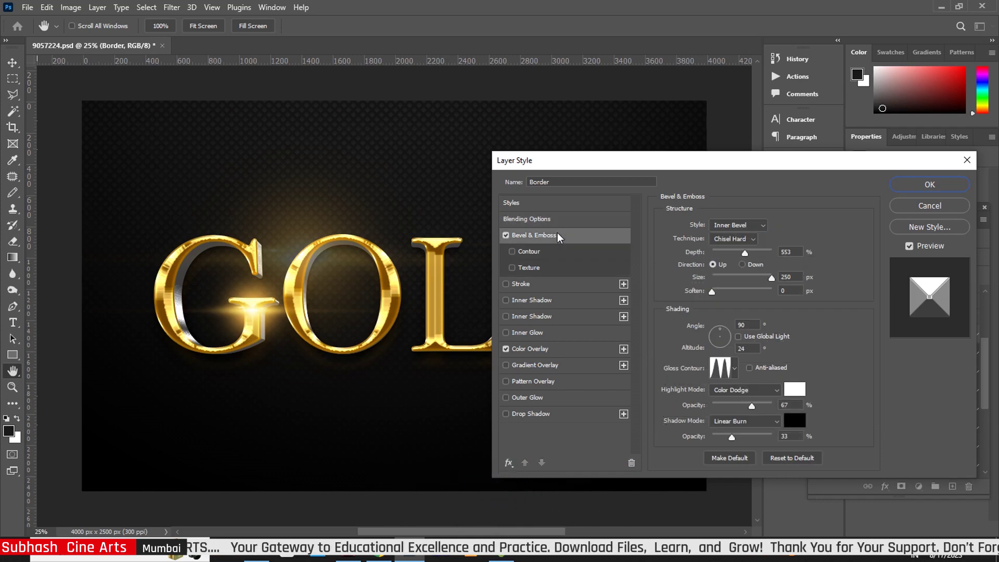
pyautogui.moveTo(713, 291); pyautogui.dragTo(718, 293)
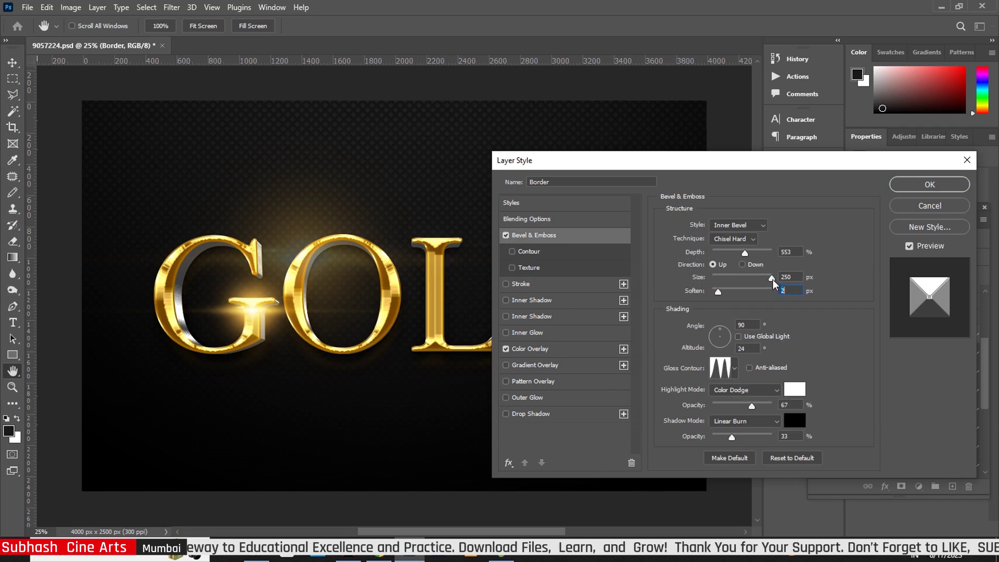
pyautogui.click(773, 278)
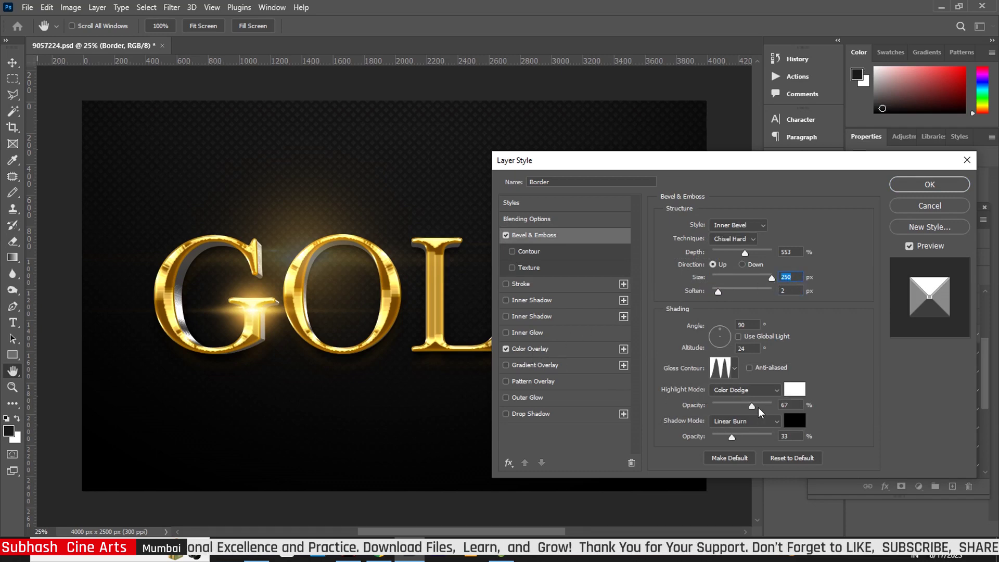
pyautogui.moveTo(753, 407); pyautogui.dragTo(758, 408)
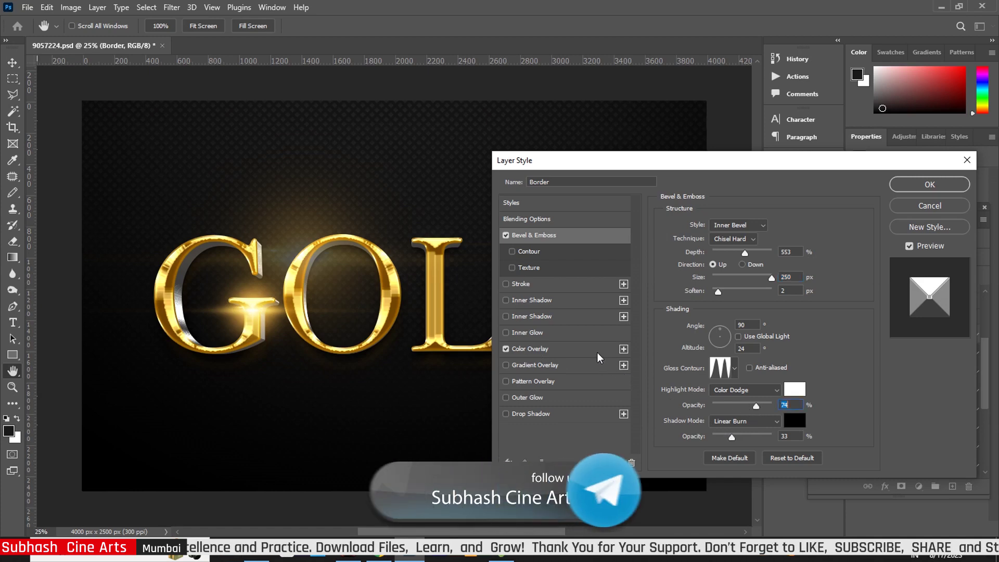
# - Change the topmost Border layer's Color Overlay to 9a9696 and apply the layer style
pyautogui.click(549, 348)
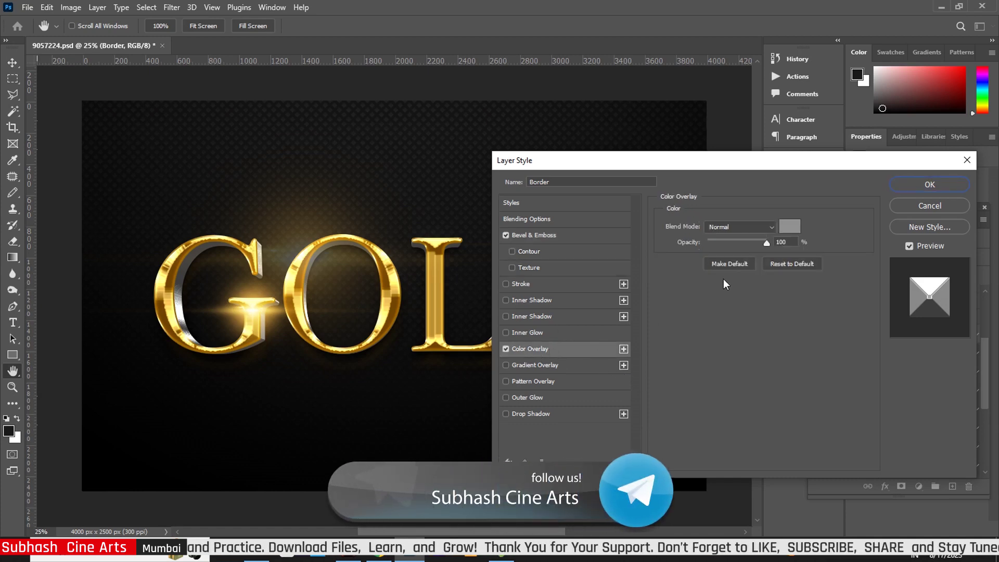
pyautogui.click(786, 228)
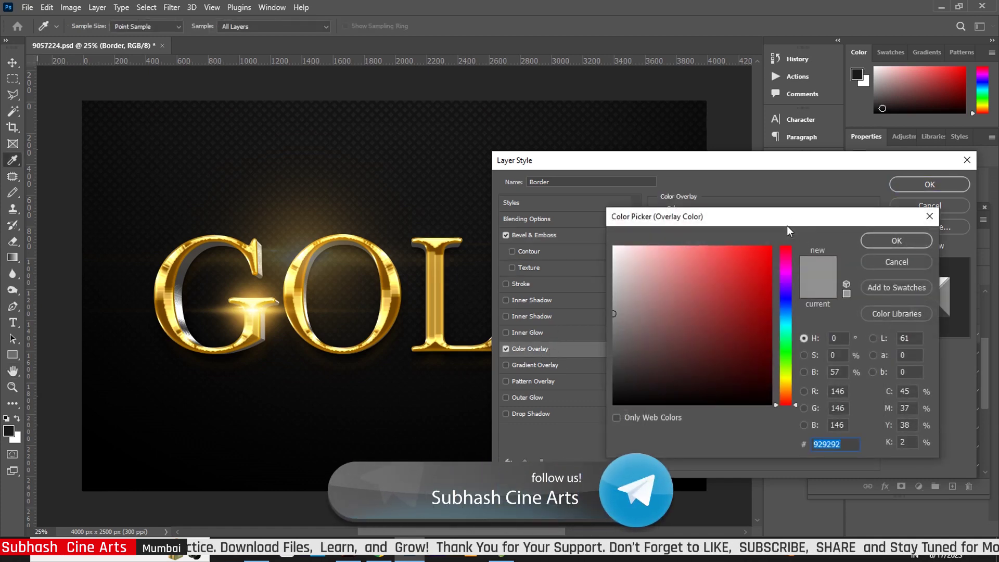
pyautogui.click(617, 309)
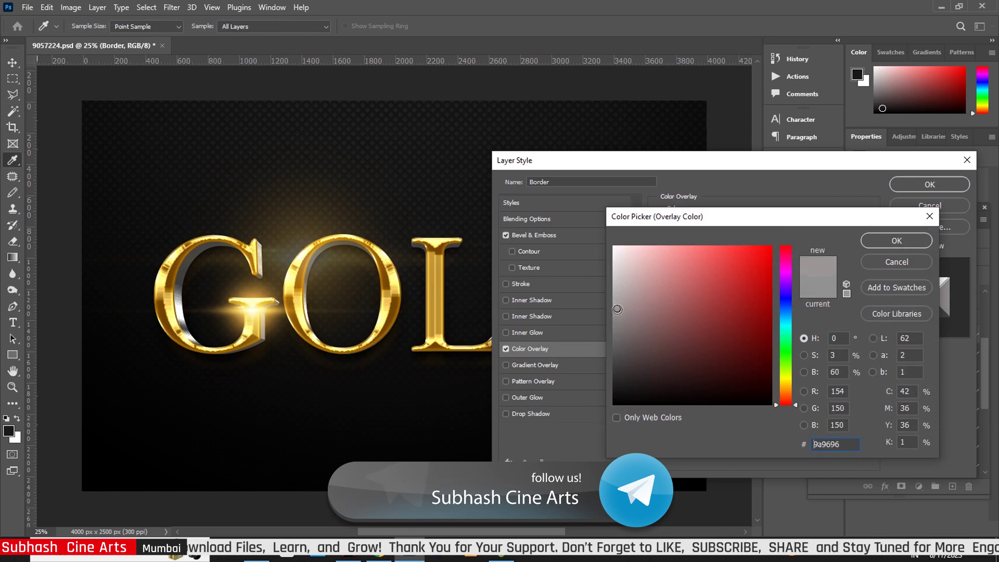
pyautogui.click(895, 241)
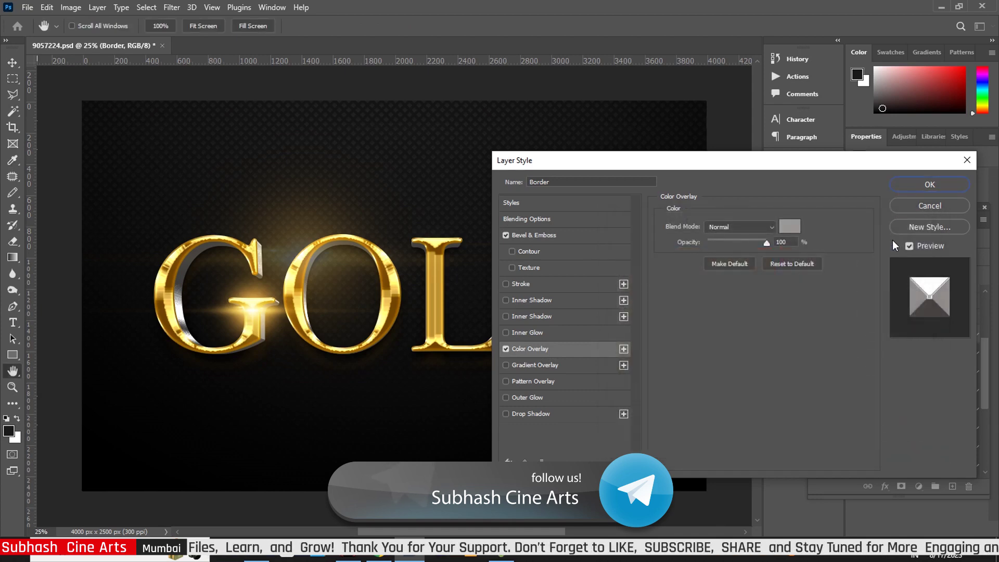
pyautogui.click(929, 189)
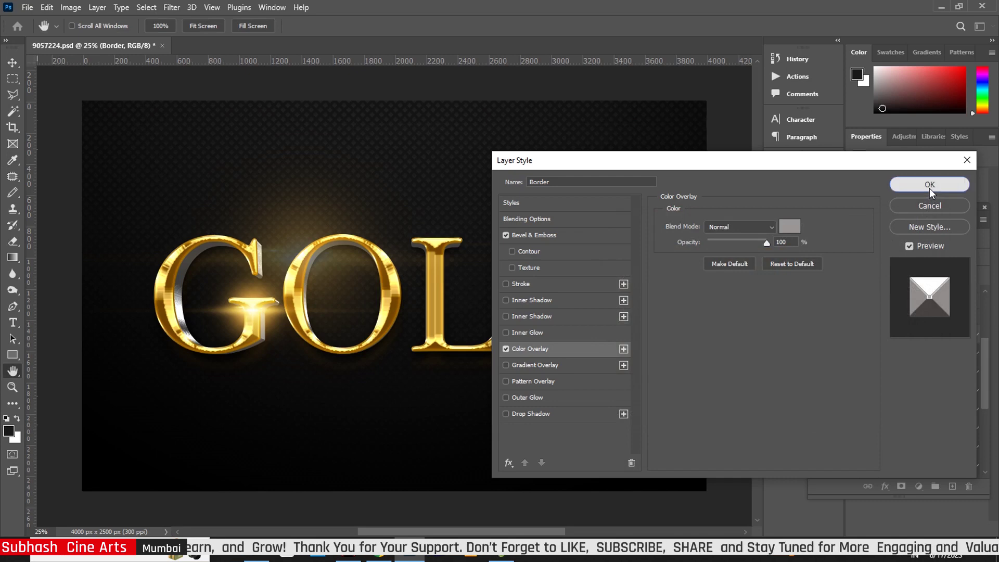
# - Change the Color Overlay of the second layer in the Border group to 999696 and apply the layer style
pyautogui.click(963, 353)
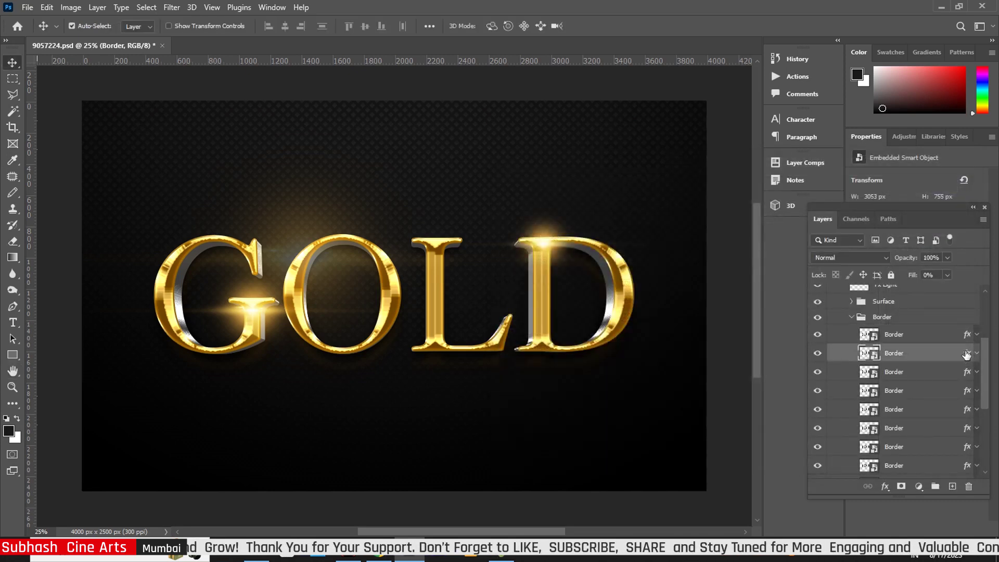
pyautogui.doubleClick(966, 354)
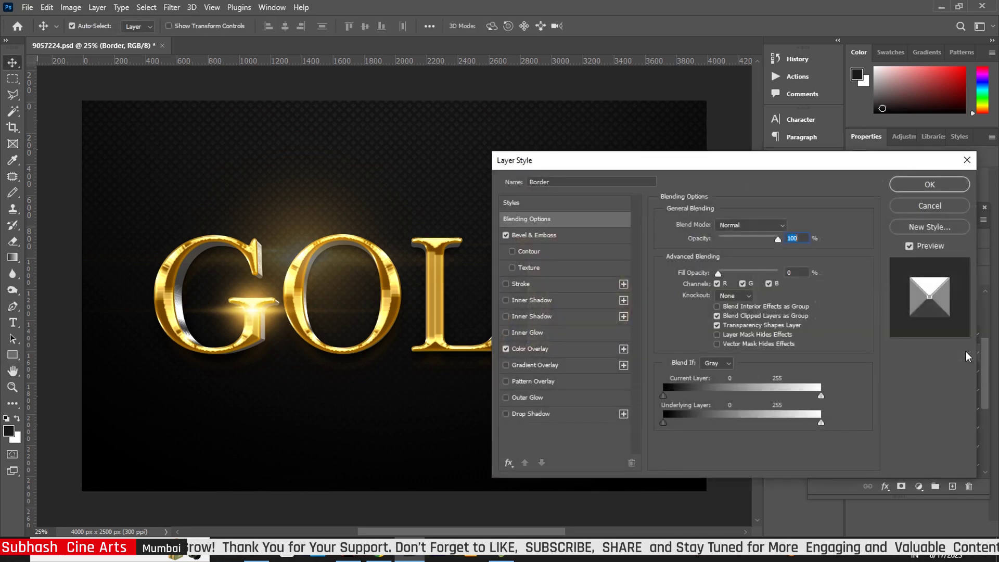
pyautogui.click(551, 239)
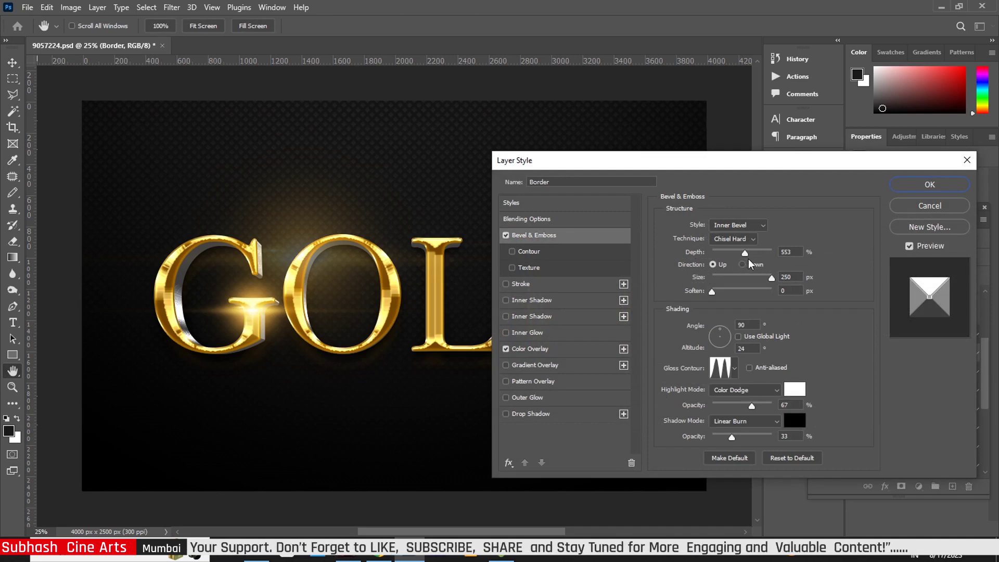
pyautogui.moveTo(747, 255); pyautogui.dragTo(744, 255)
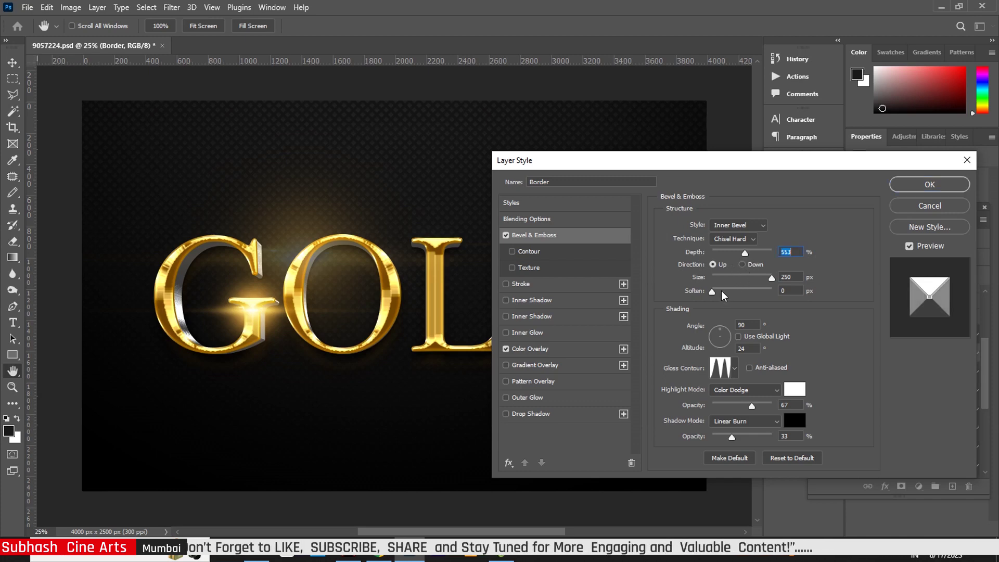
pyautogui.click(548, 349)
pyautogui.click(793, 228)
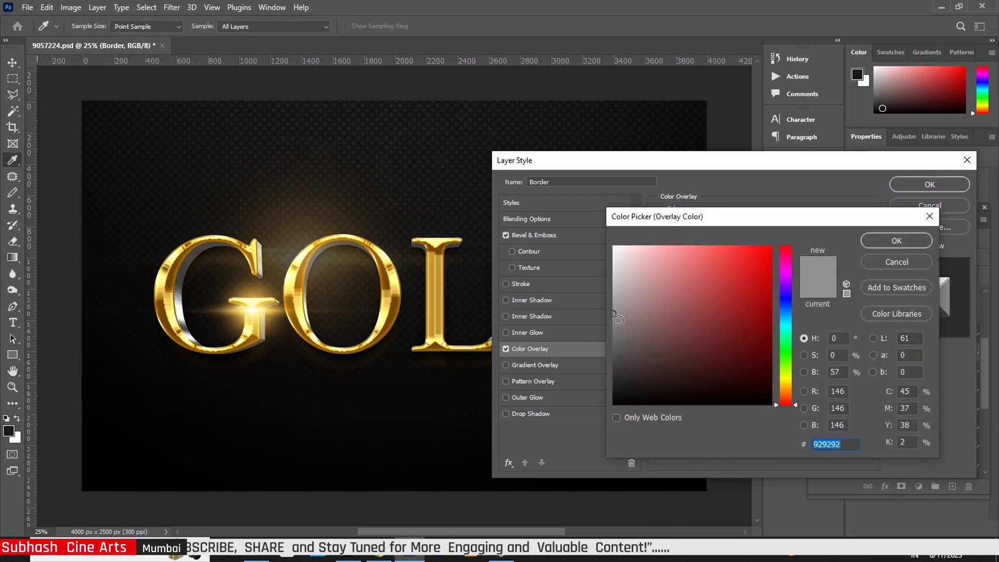
pyautogui.click(616, 309)
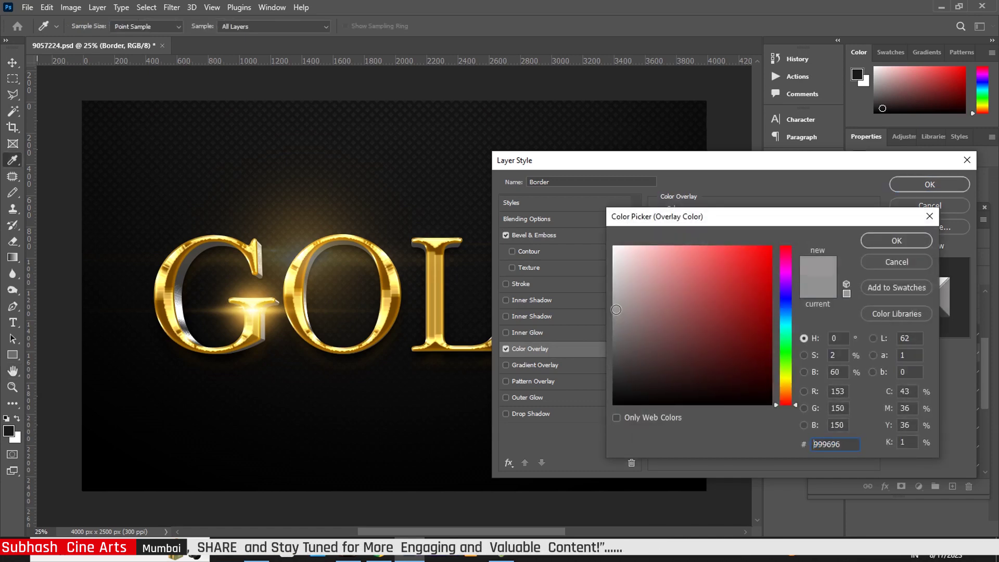
pyautogui.click(897, 240)
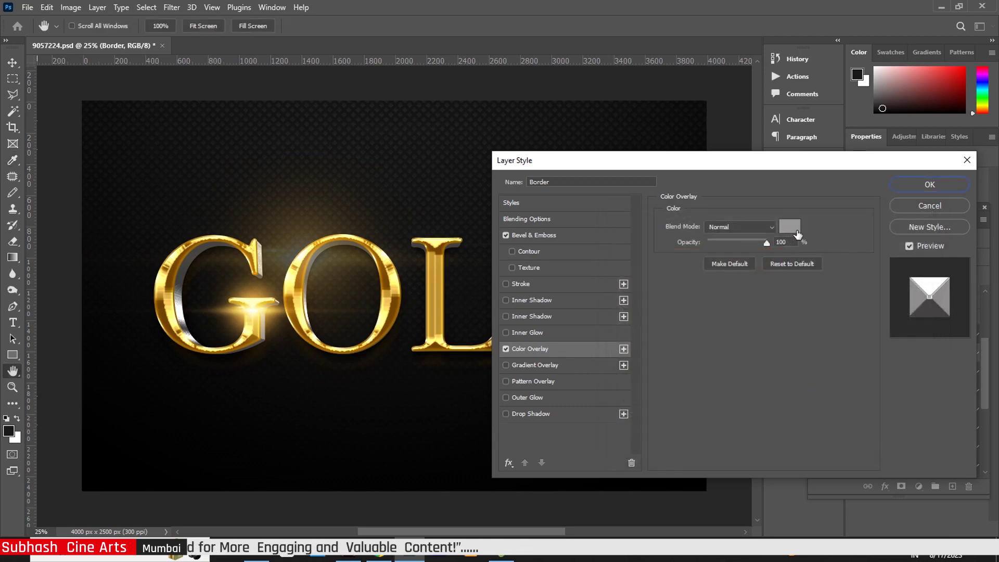
pyautogui.click(924, 187)
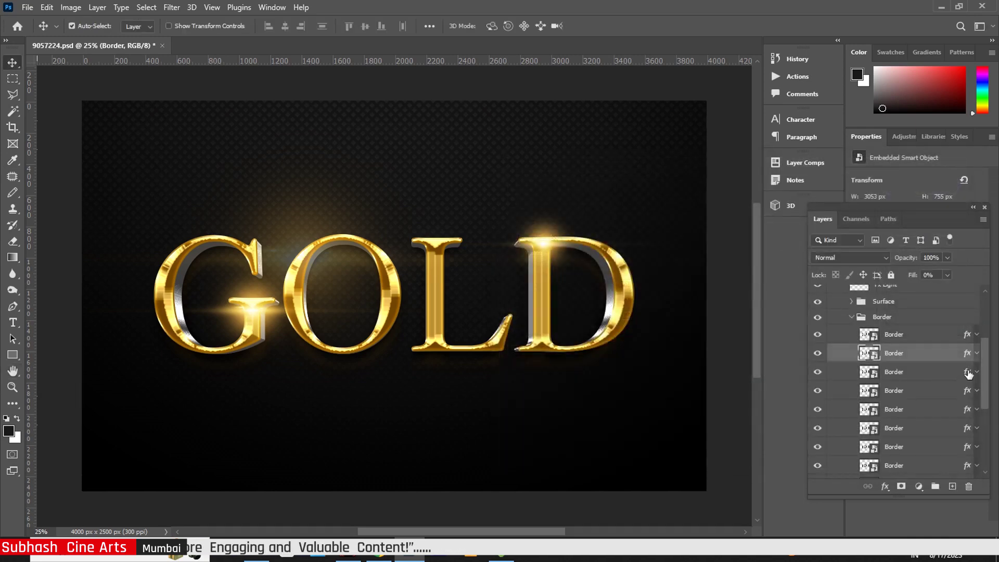
# - Set the Bevel & Emboss soften of the third layer in the Border group to 2 px
pyautogui.doubleClick(969, 372)
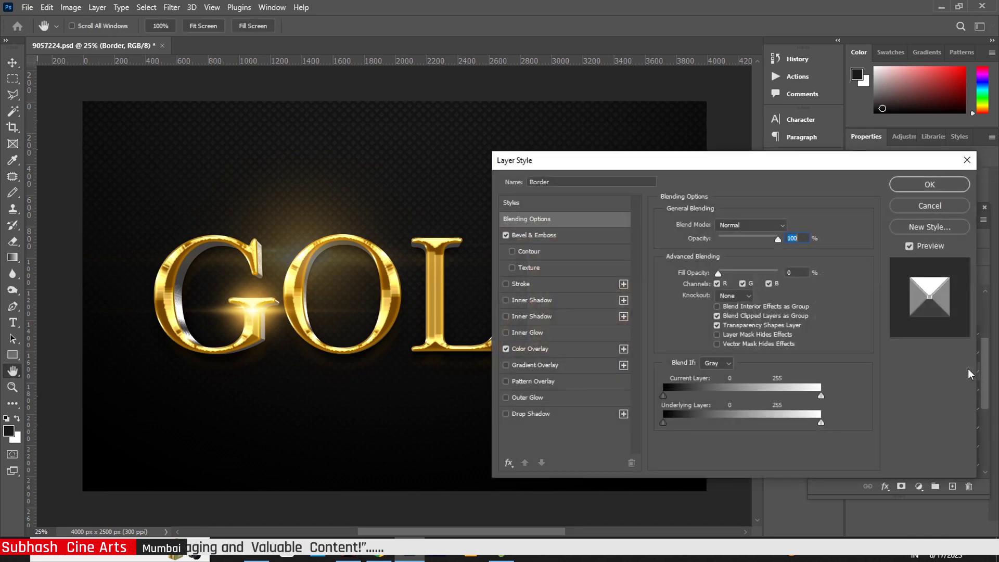
pyautogui.click(536, 235)
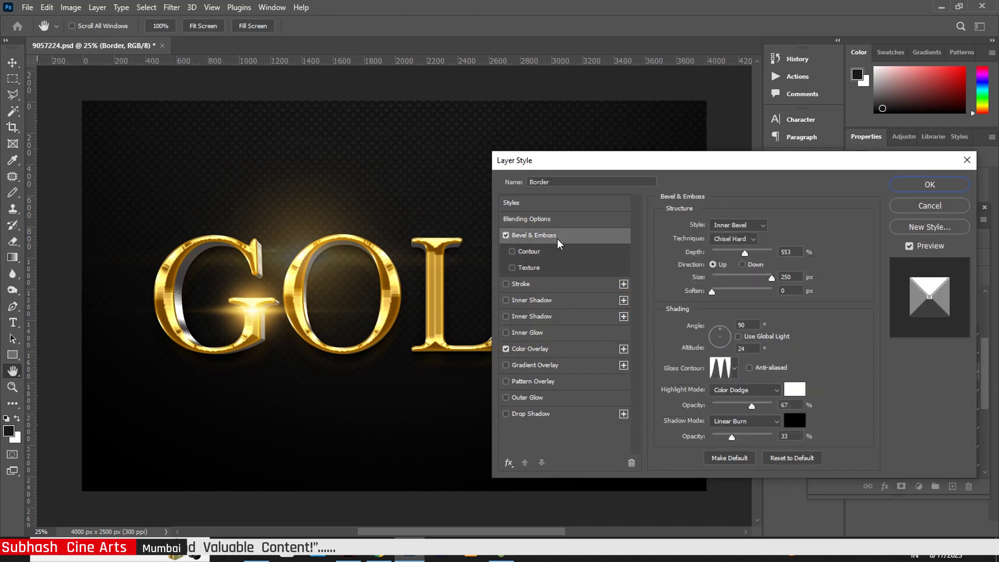
pyautogui.moveTo(711, 293); pyautogui.dragTo(719, 297)
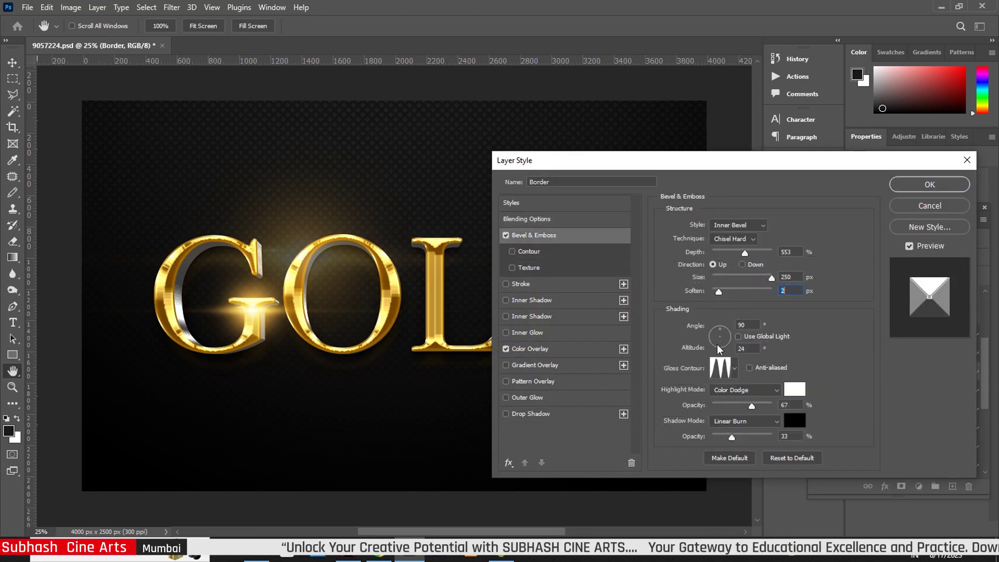
# - Change the third Border layer's Color Overlay to 989595 and apply the layer style
pyautogui.click(536, 349)
pyautogui.click(787, 229)
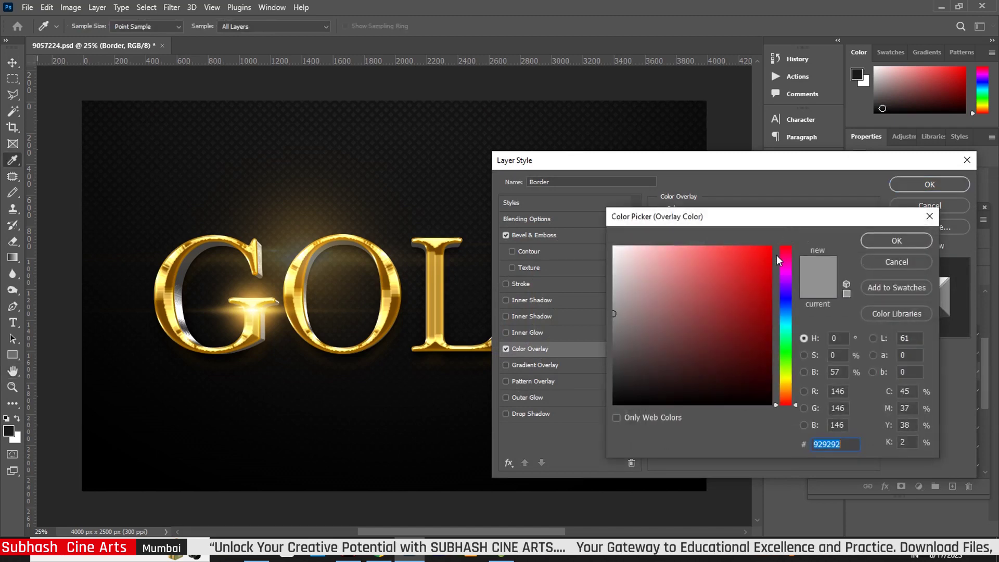
pyautogui.click(615, 310)
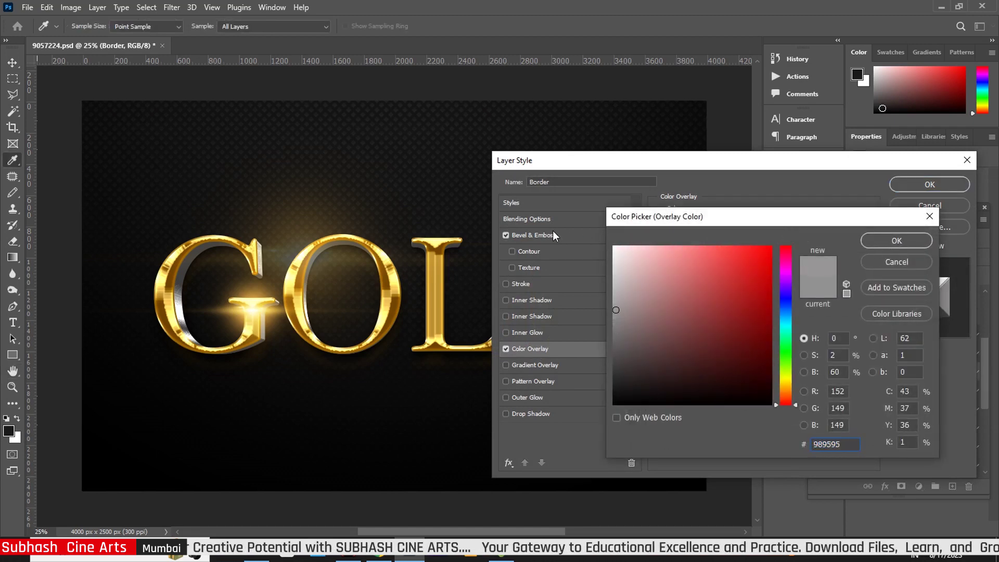
pyautogui.click(885, 243)
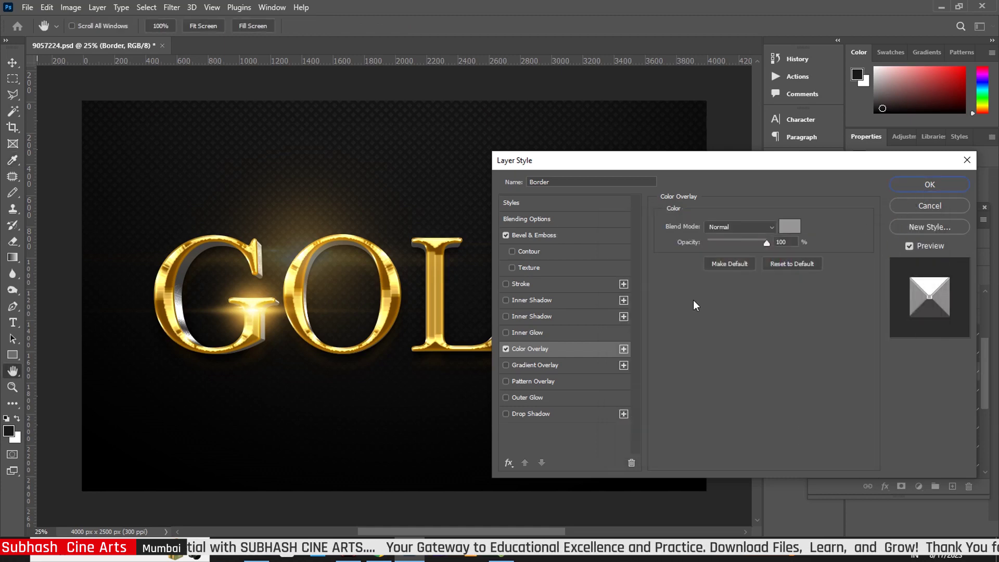
pyautogui.click(936, 187)
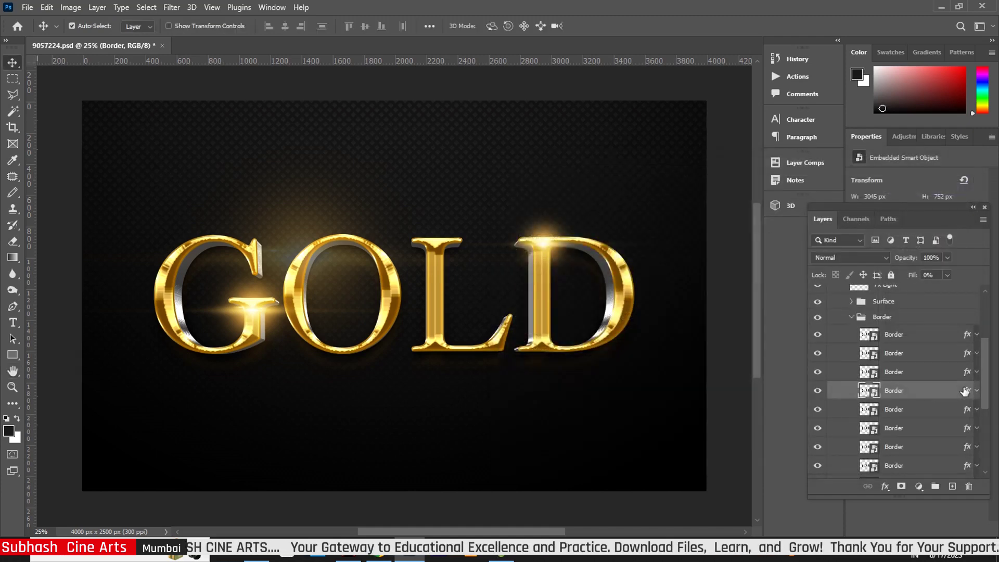
# - Set the fourth Border layer's Bevel & Emboss soften to 2 px and choose the three-peaked gloss contour preset
pyautogui.doubleClick(965, 391)
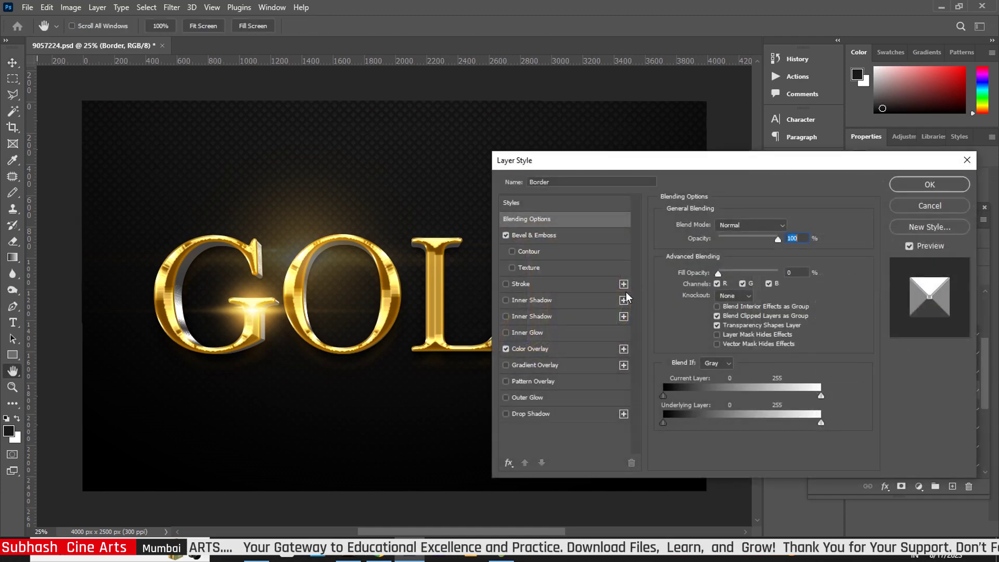
pyautogui.click(546, 236)
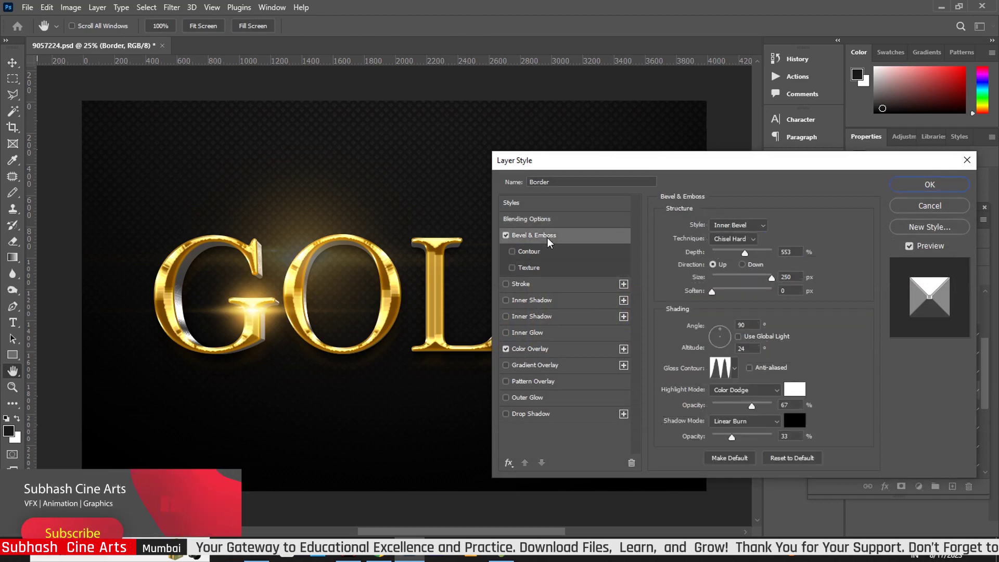
pyautogui.moveTo(710, 293); pyautogui.dragTo(719, 293)
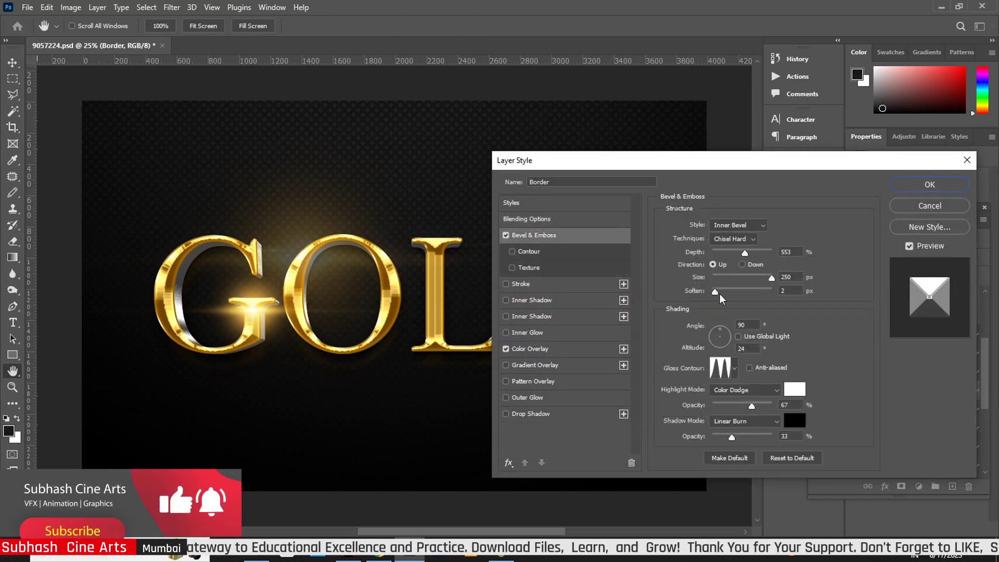
pyautogui.click(734, 369)
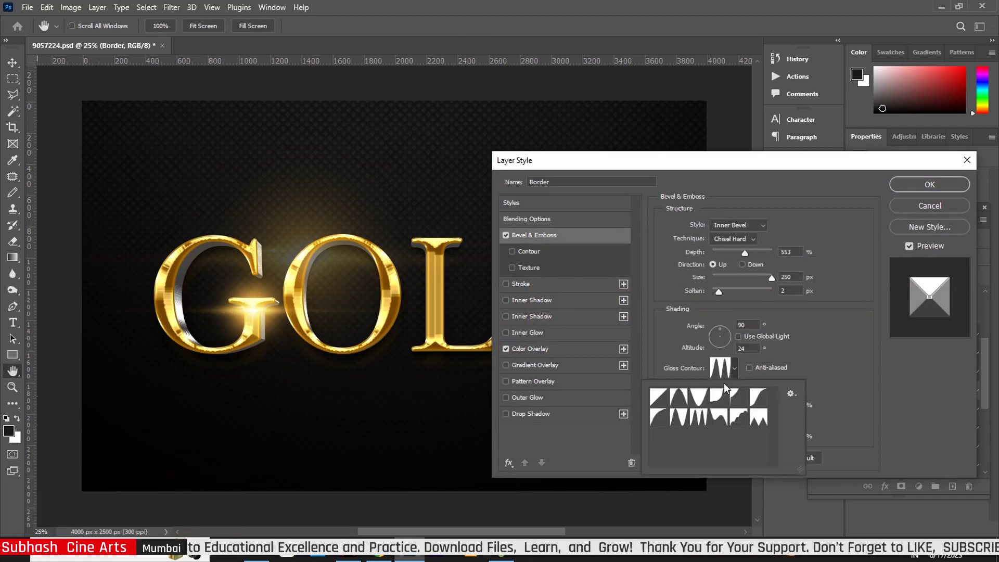
pyautogui.click(700, 419)
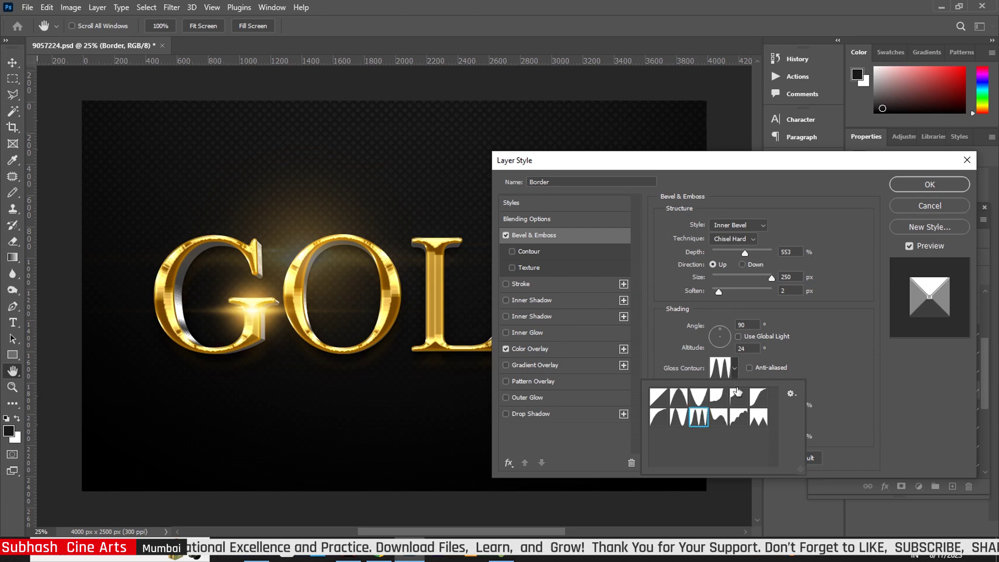
# - Change the fourth Border layer's Color Overlay to 9a9797 and apply the layer style
pyautogui.click(531, 349)
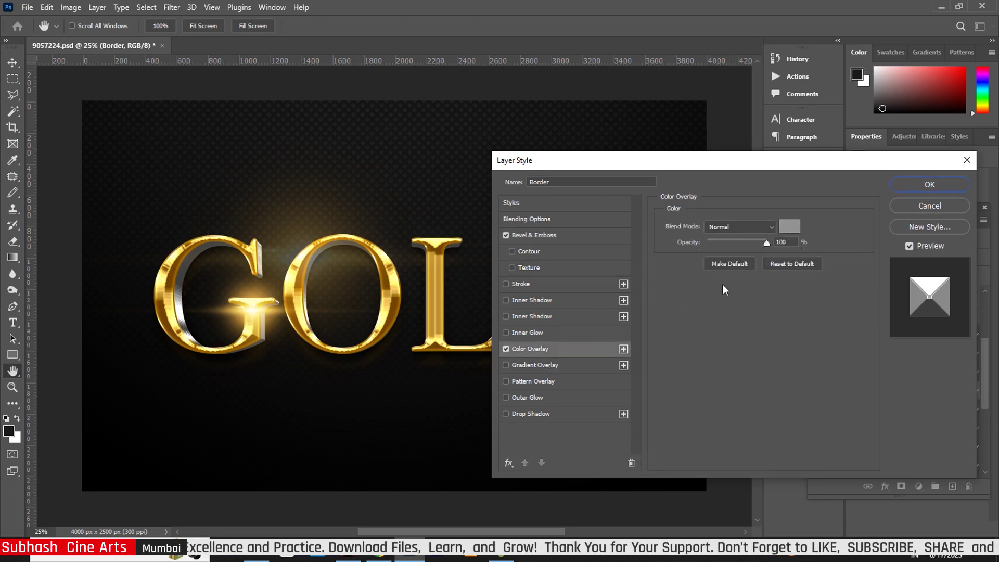
pyautogui.click(799, 226)
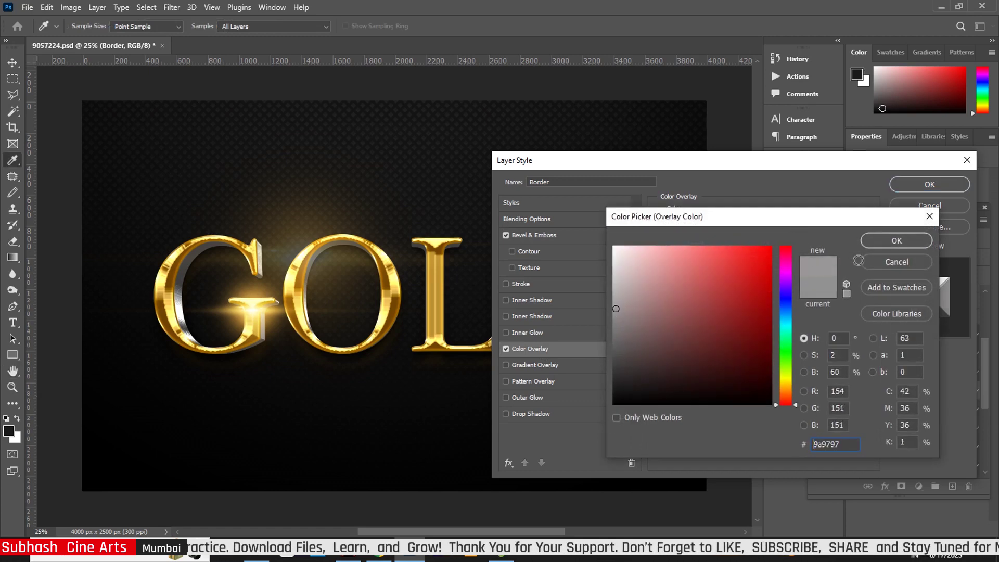
pyautogui.click(895, 244)
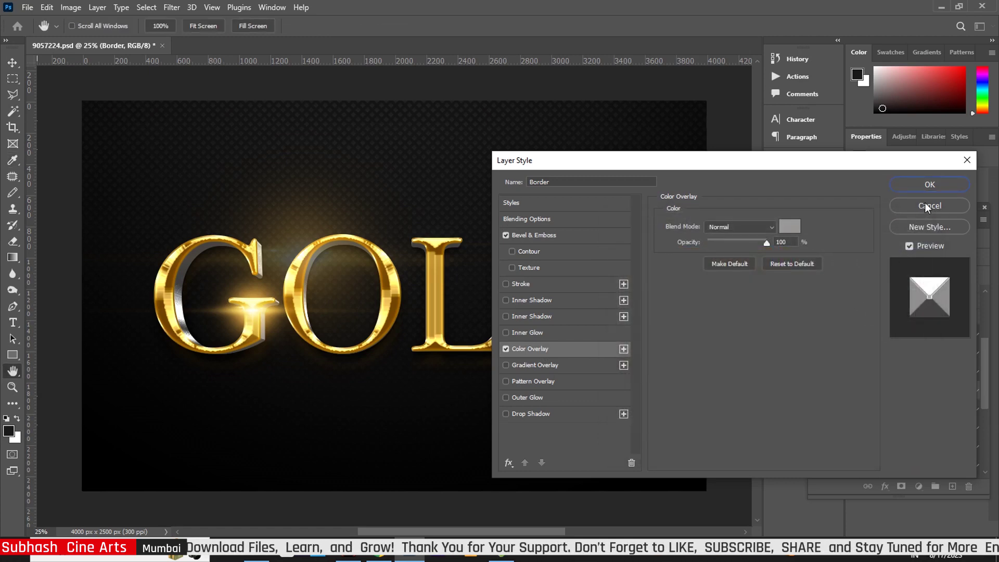
pyautogui.click(935, 183)
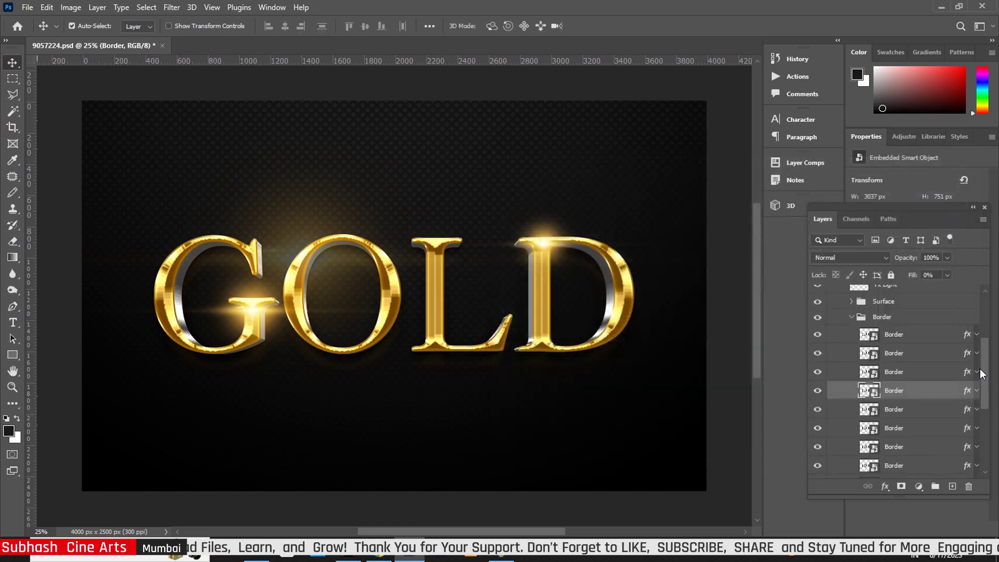
# - Set the Bevel & Emboss depth of the fifth layer in the Border group to 657%
pyautogui.moveTo(985, 372); pyautogui.dragTo(989, 398)
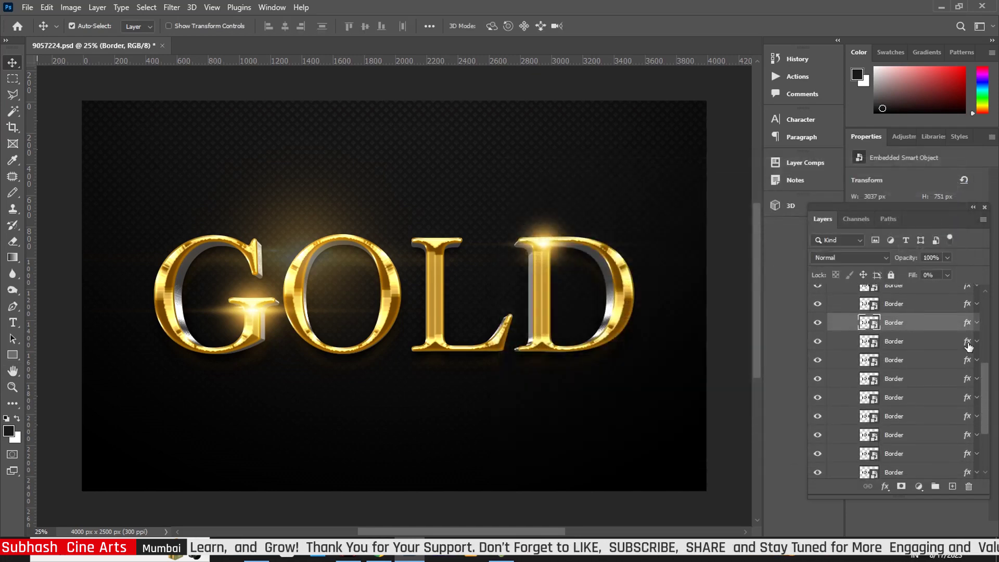
pyautogui.doubleClick(966, 342)
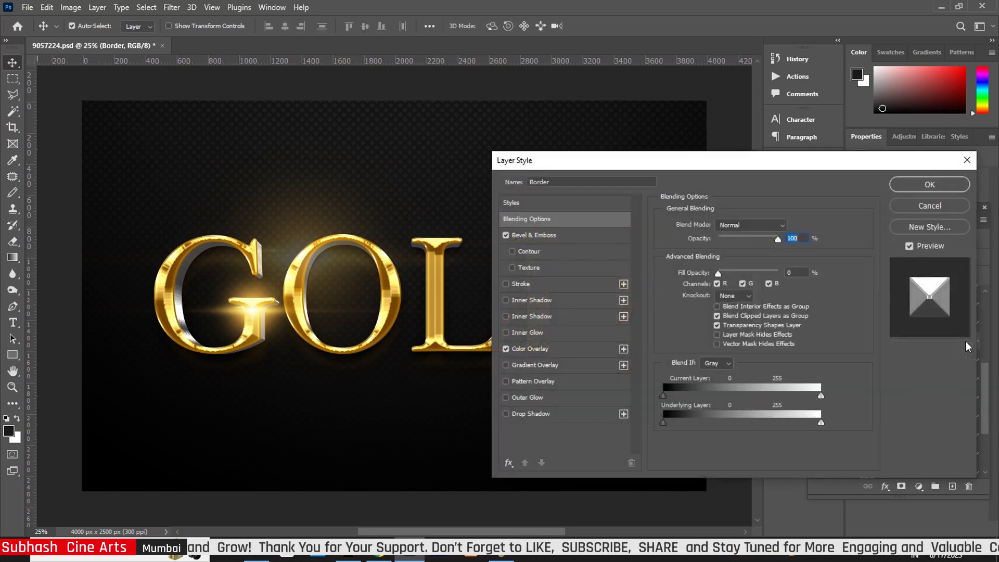
pyautogui.click(562, 237)
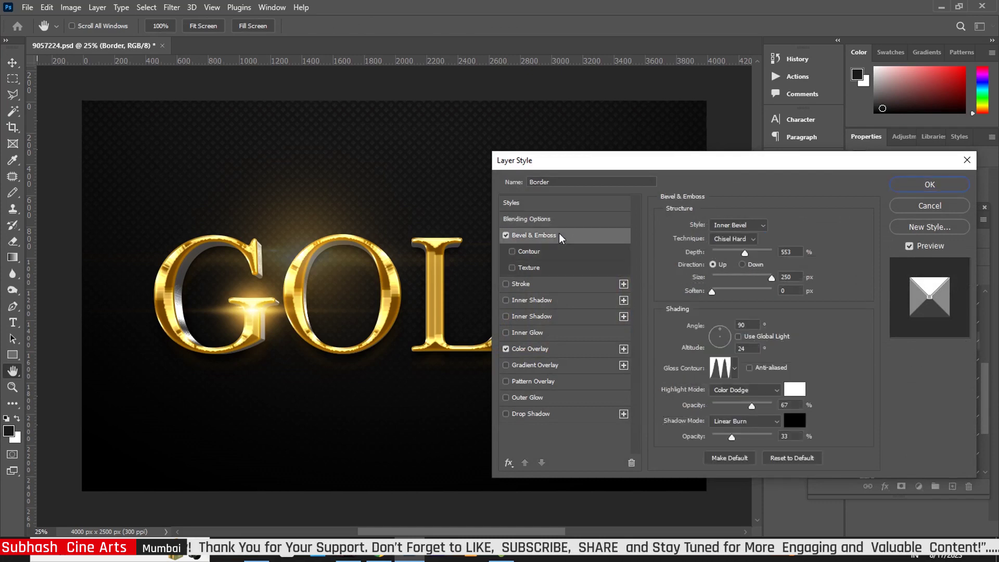
pyautogui.click(714, 292)
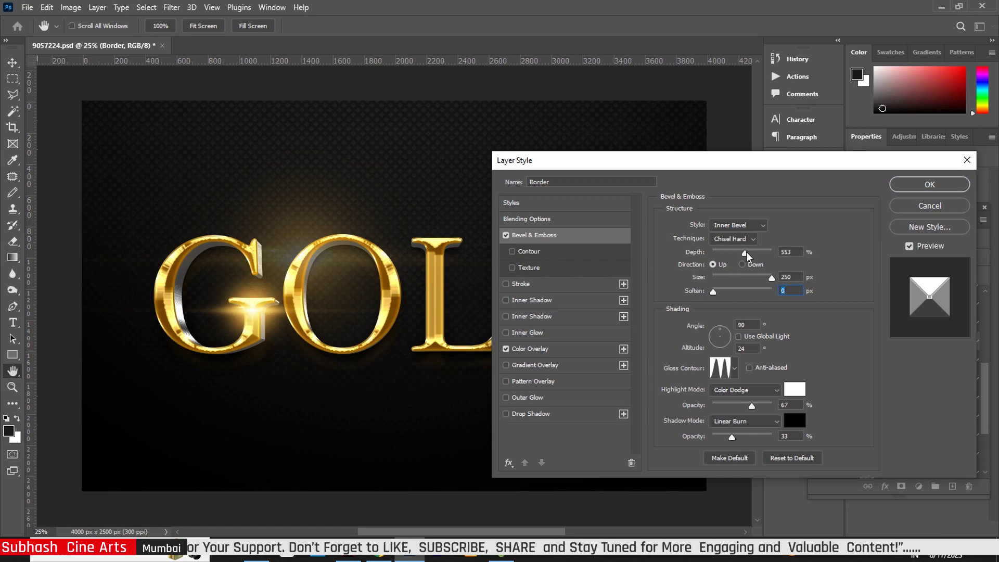
pyautogui.click(752, 251)
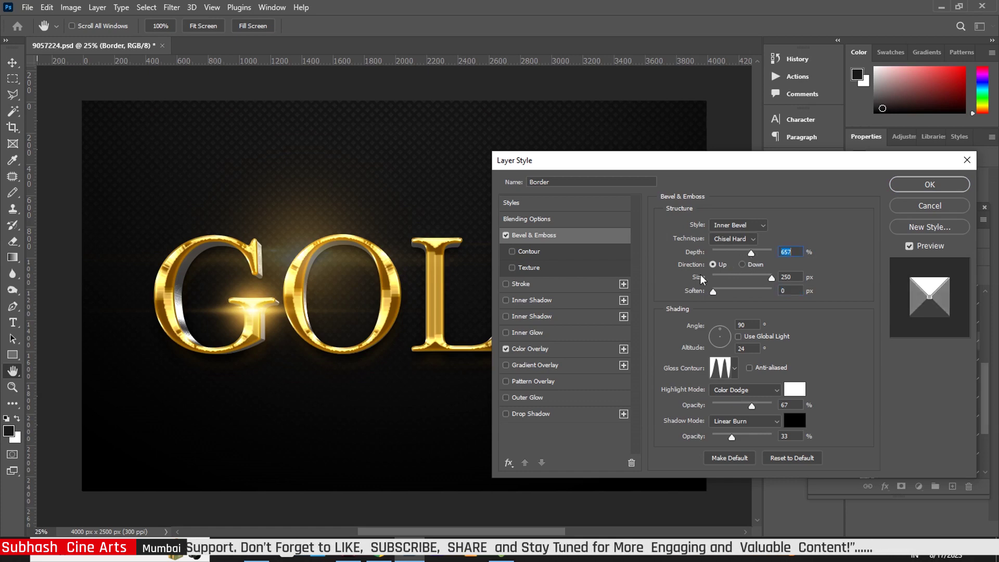
# - Change the fifth Border layer's Color Overlay to a slightly lighter grey and apply the layer style
pyautogui.click(536, 349)
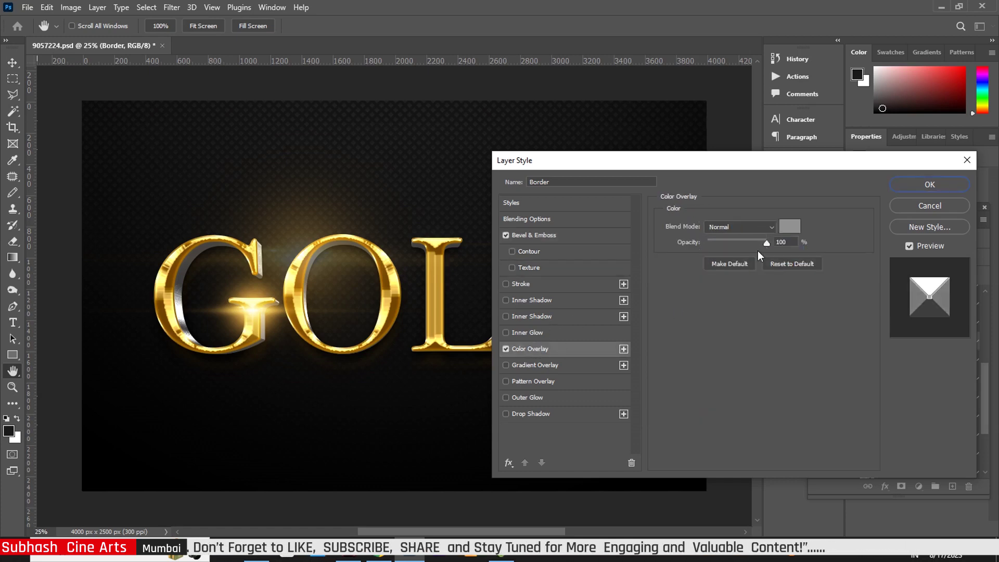
pyautogui.click(787, 224)
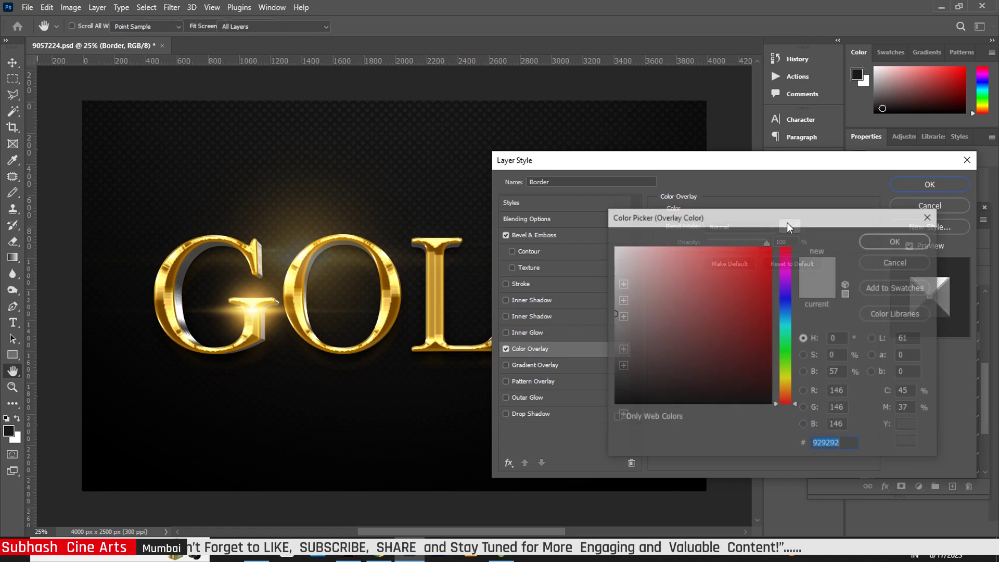
pyautogui.click(615, 306)
pyautogui.click(905, 240)
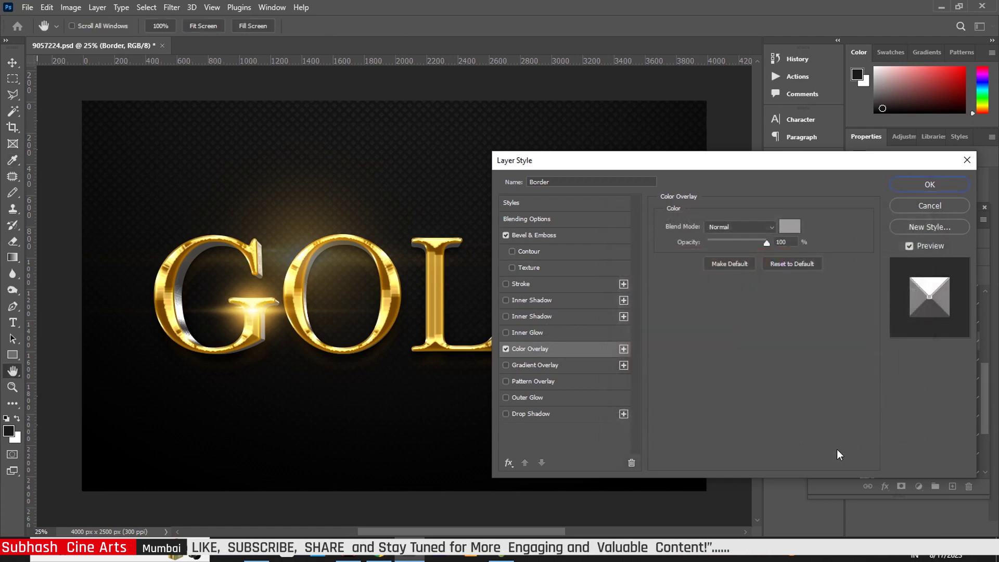
pyautogui.click(933, 186)
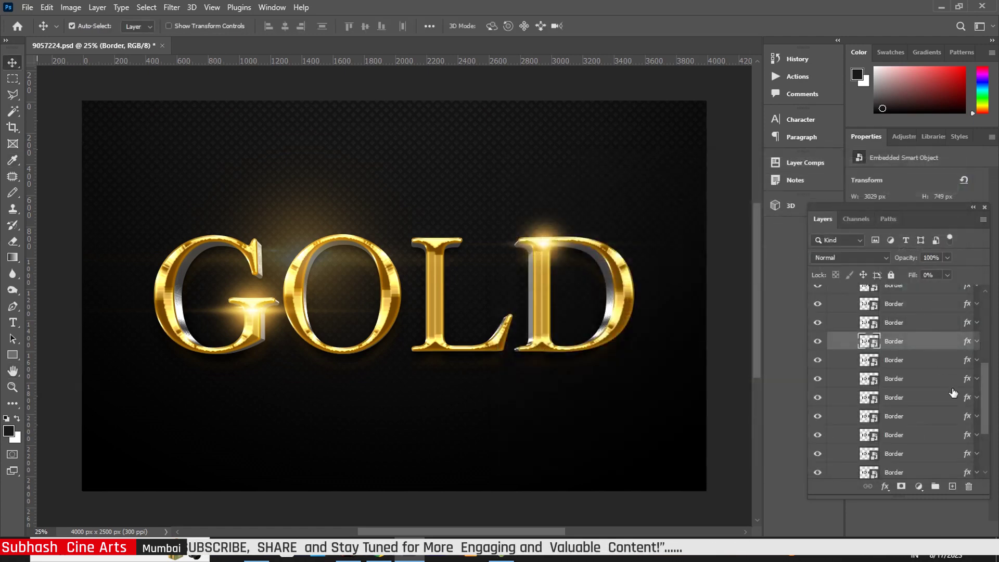
# - Set the Bevel & Emboss soften of the sixth layer in the Border group to 1 px
pyautogui.click(968, 363)
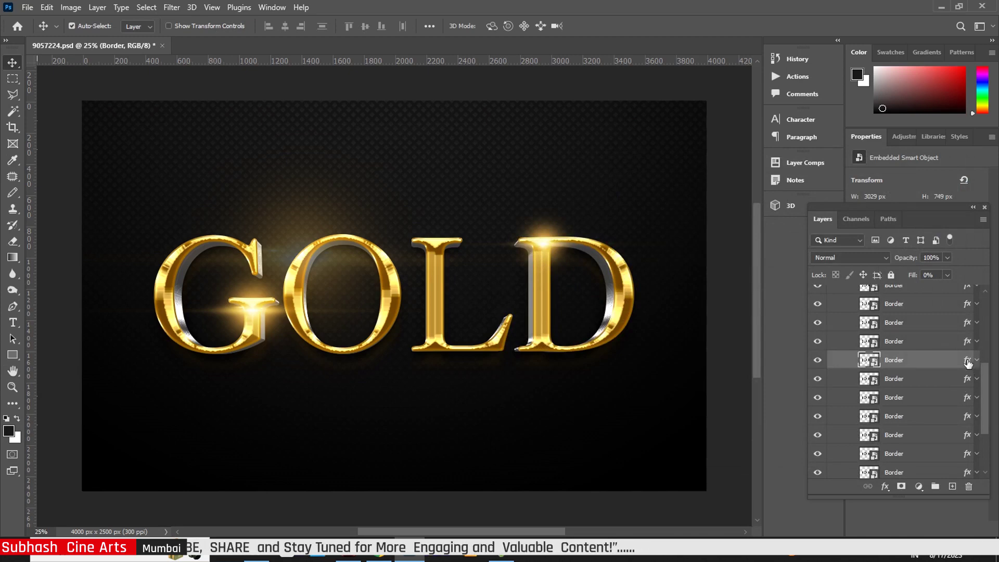
pyautogui.doubleClick(968, 363)
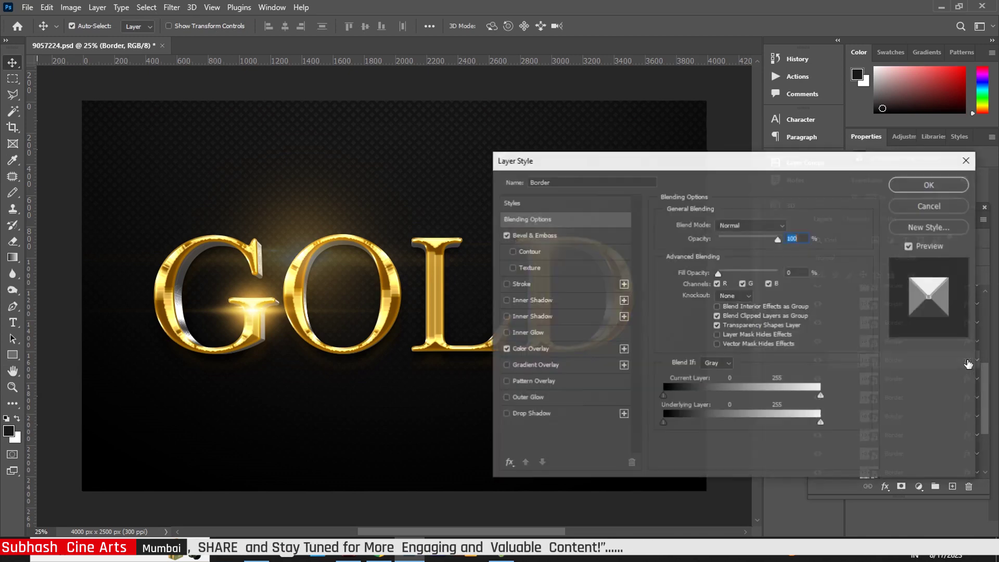
pyautogui.click(551, 236)
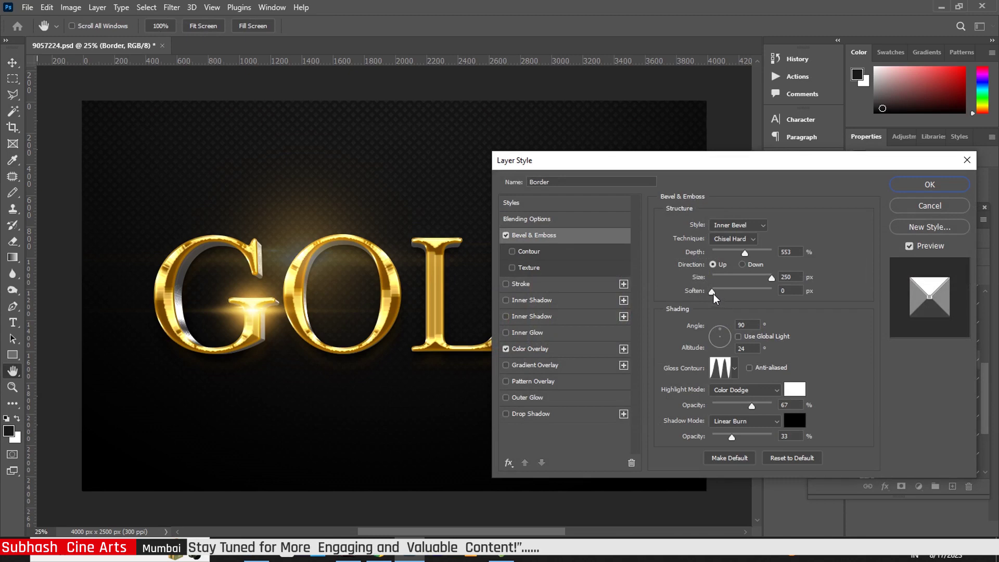
pyautogui.moveTo(712, 293); pyautogui.dragTo(716, 294)
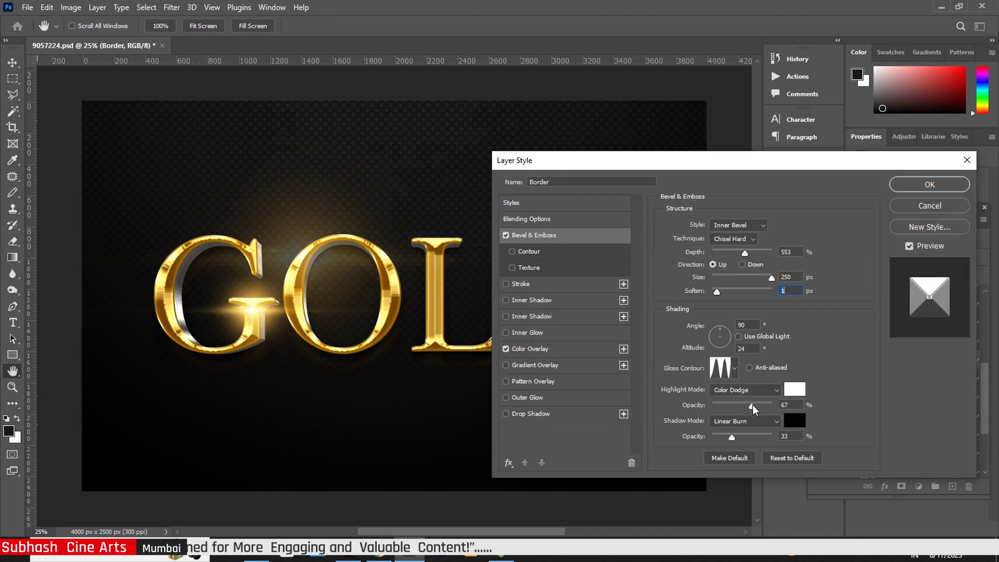
# - Change the sixth Border layer's Color Overlay to 989494 and apply the layer style
pyautogui.click(568, 350)
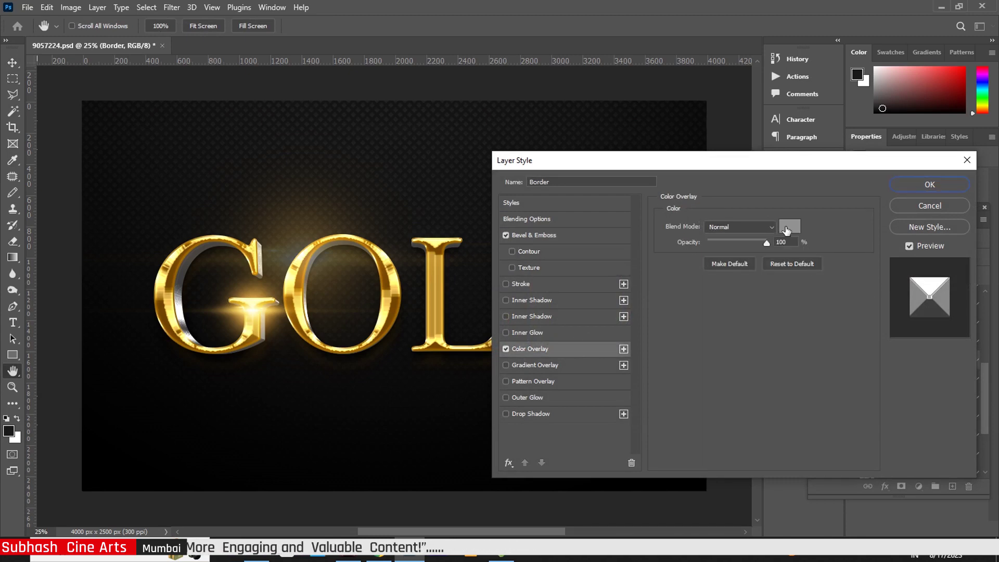
pyautogui.click(788, 228)
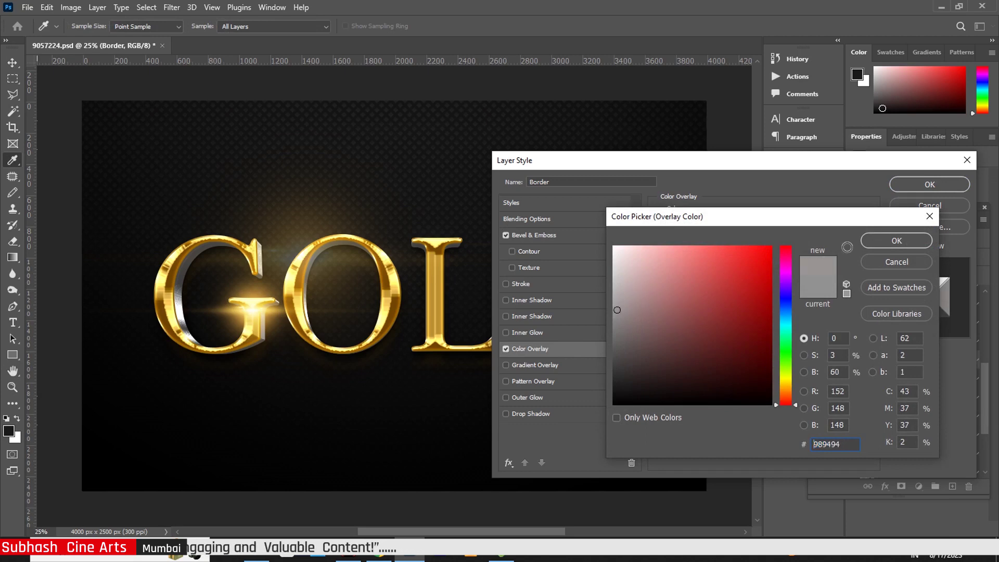
pyautogui.click(884, 240)
pyautogui.click(930, 185)
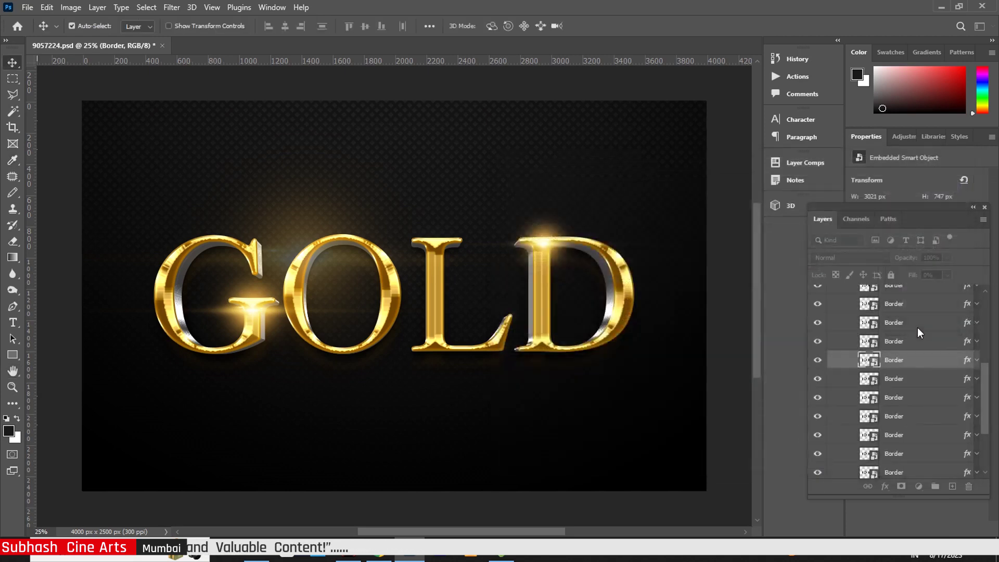
# - Expand the Shadow group and set the Shadow layer's Outer Glow size to 172 px
pyautogui.moveTo(983, 370); pyautogui.dragTo(983, 424)
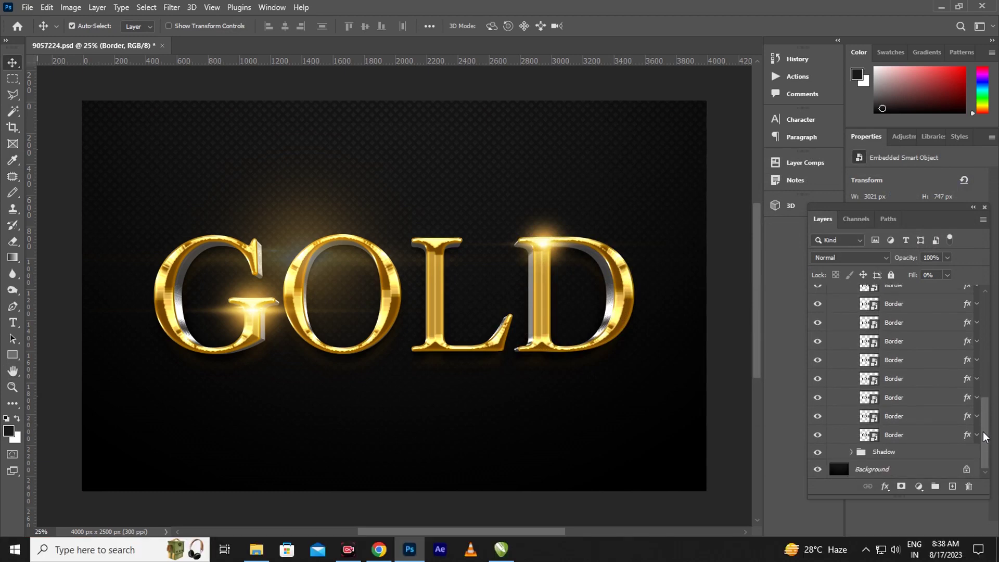
pyautogui.click(851, 452)
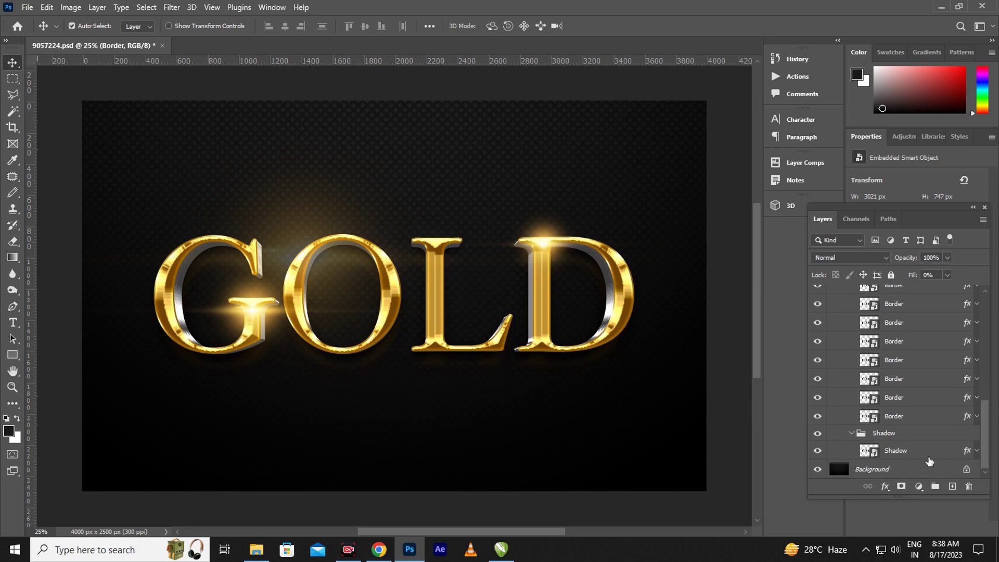
pyautogui.click(965, 452)
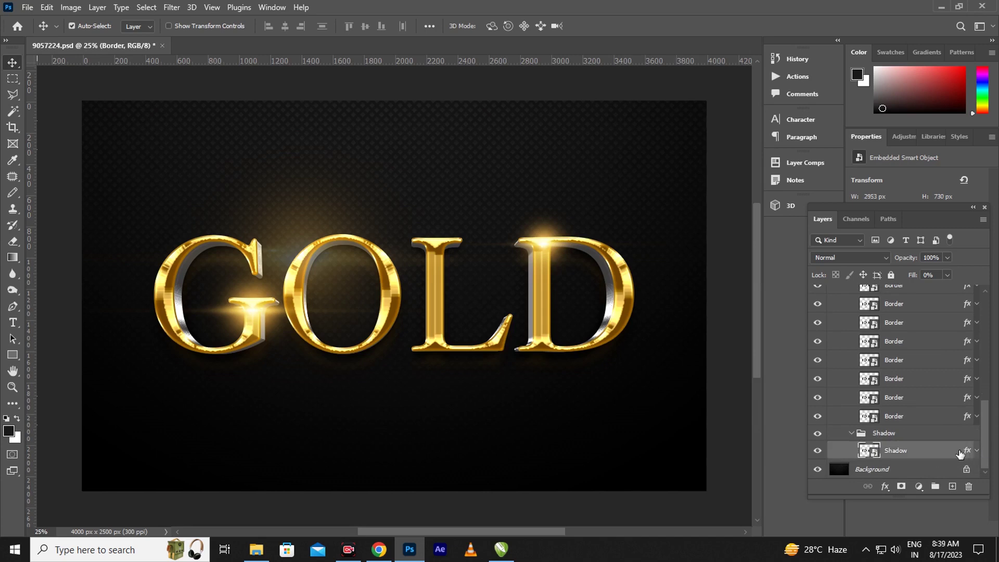
pyautogui.doubleClick(960, 454)
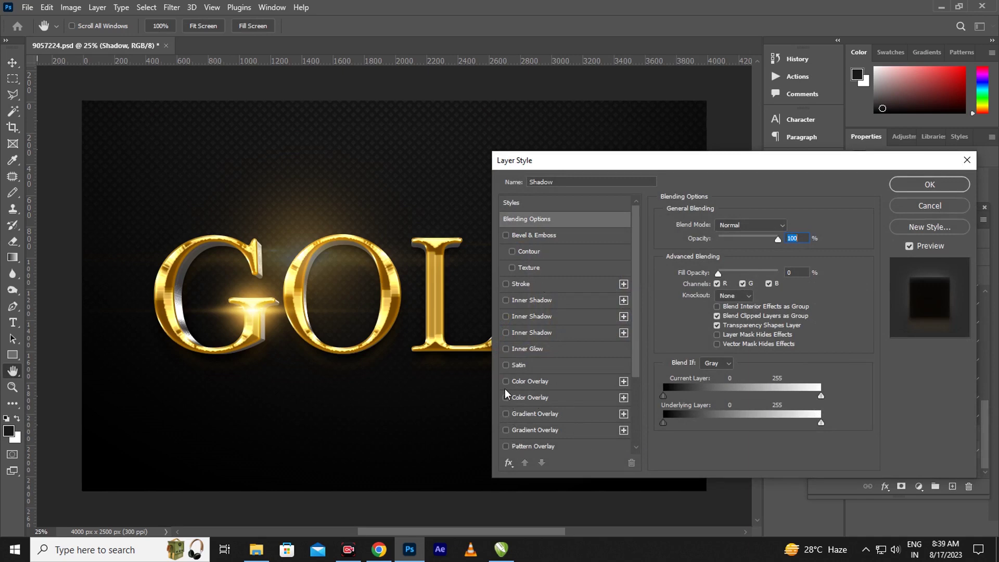
pyautogui.moveTo(636, 350); pyautogui.dragTo(641, 442)
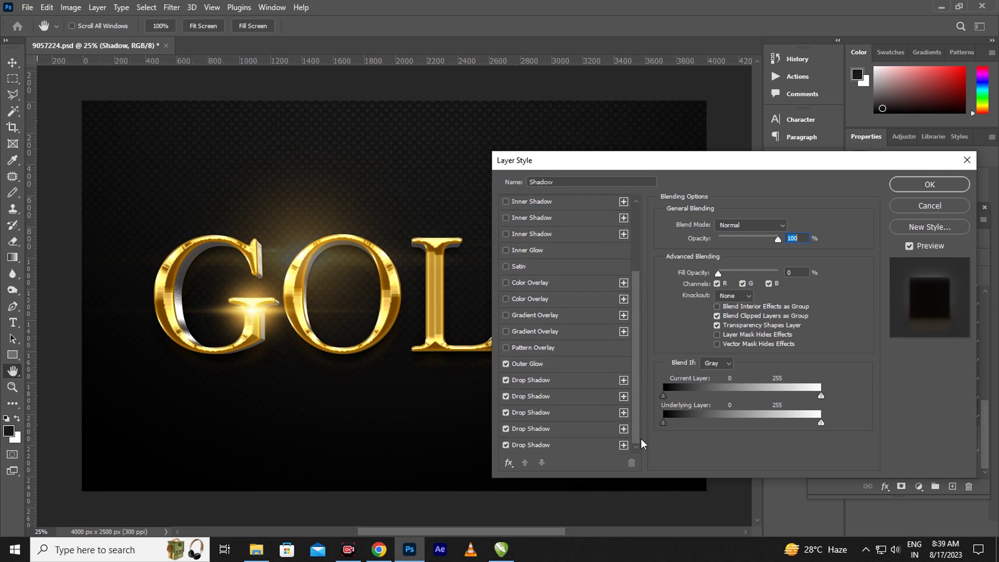
pyautogui.click(538, 364)
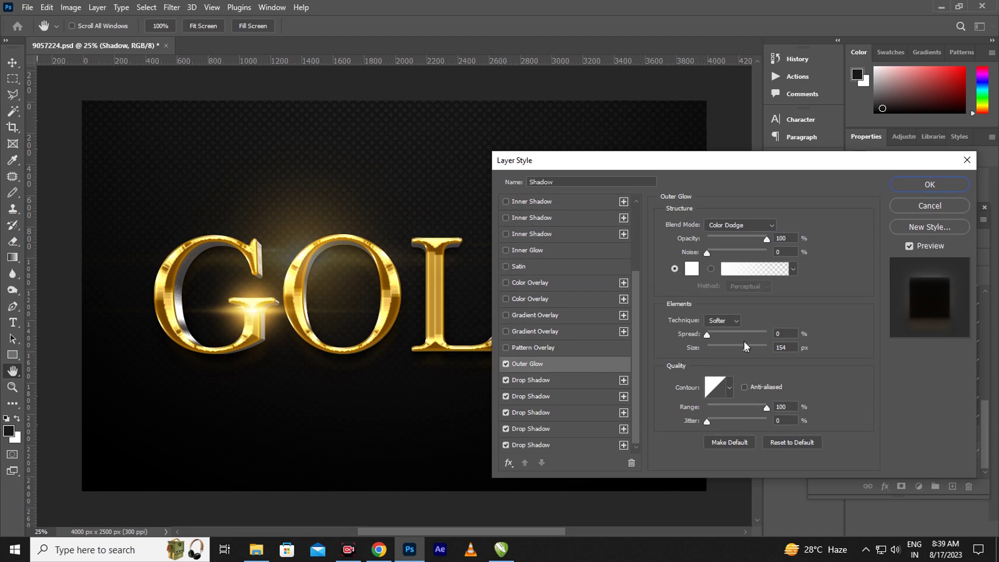
pyautogui.moveTo(747, 352); pyautogui.dragTo(751, 354)
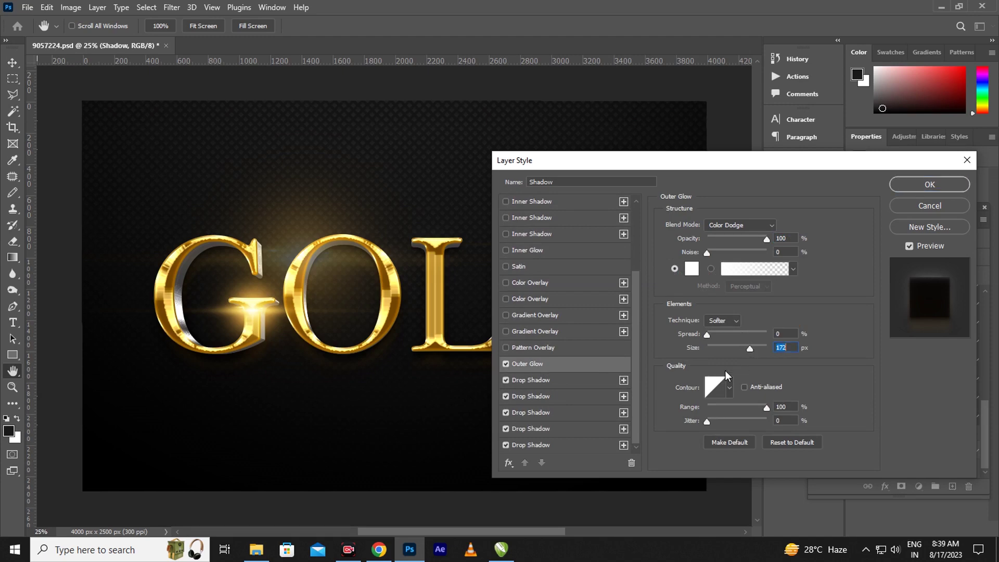
# - Set the Shadow layer's first Drop Shadow distance to 17 px and slightly increase its spread and size
pyautogui.click(557, 384)
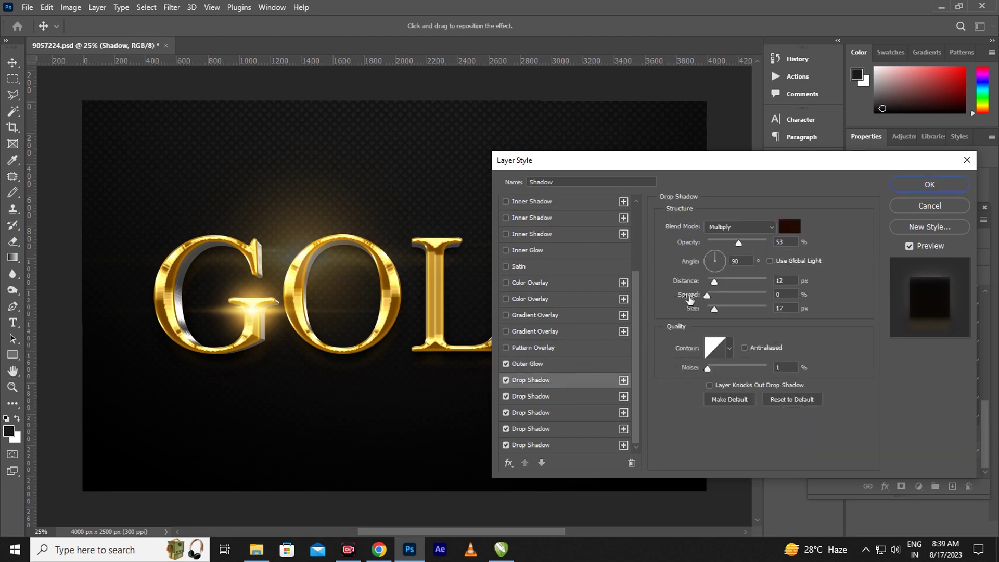
pyautogui.click(718, 285)
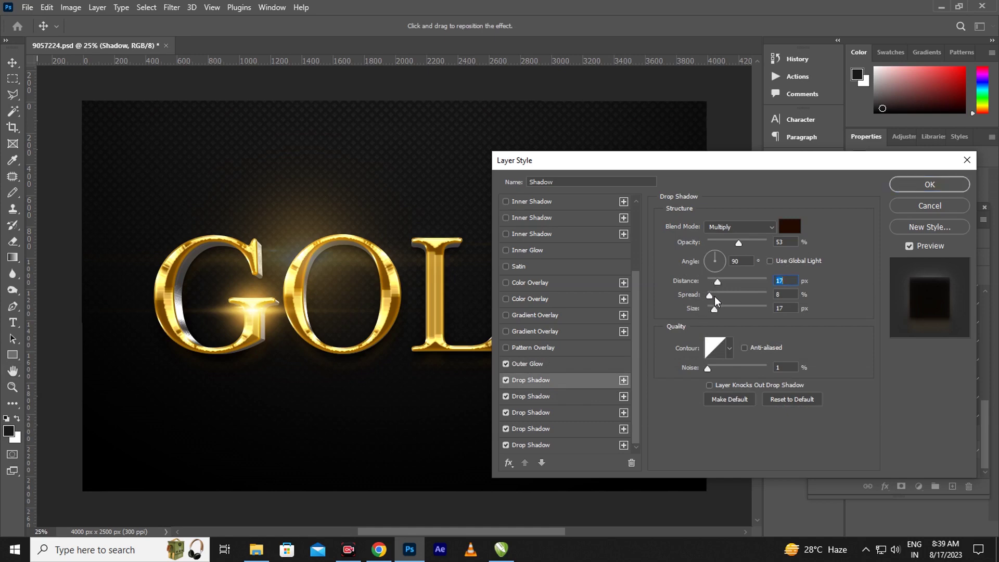
pyautogui.click(713, 295)
pyautogui.moveTo(713, 309); pyautogui.dragTo(720, 315)
# - Set the Shadow layer's second Drop Shadow distance to 41 px and its third Drop Shadow size to 158 px
pyautogui.click(549, 397)
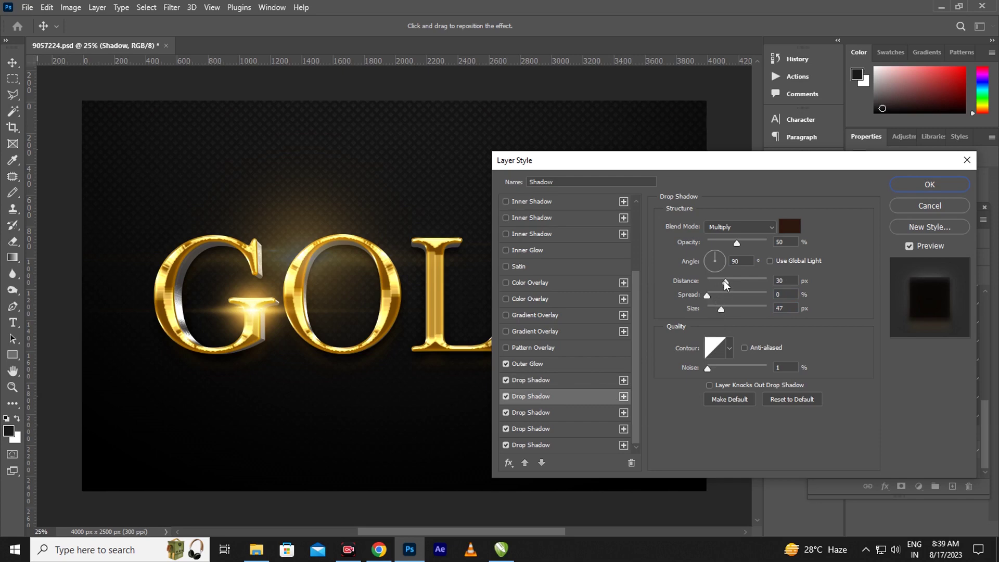
pyautogui.moveTo(728, 284); pyautogui.dragTo(734, 286)
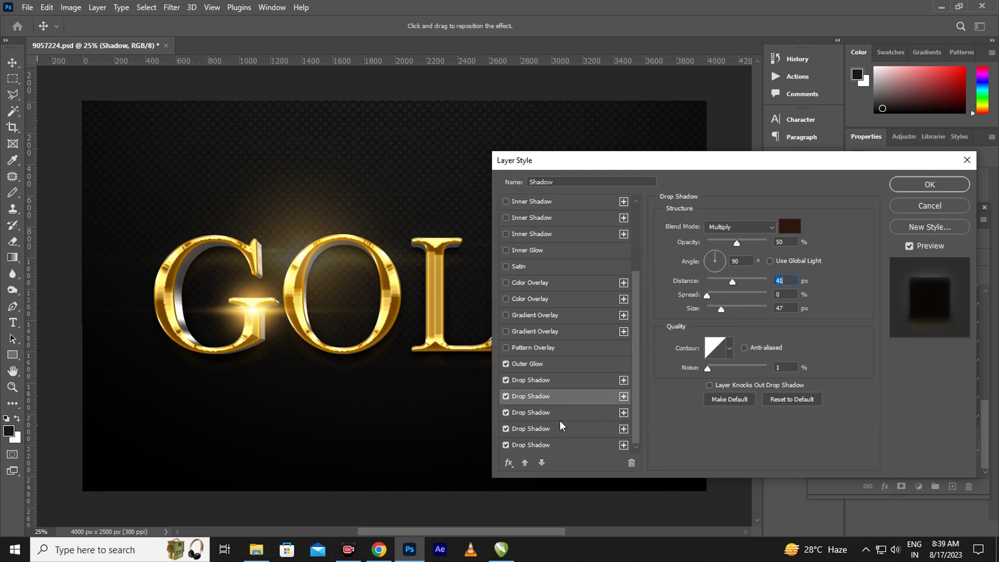
pyautogui.click(552, 414)
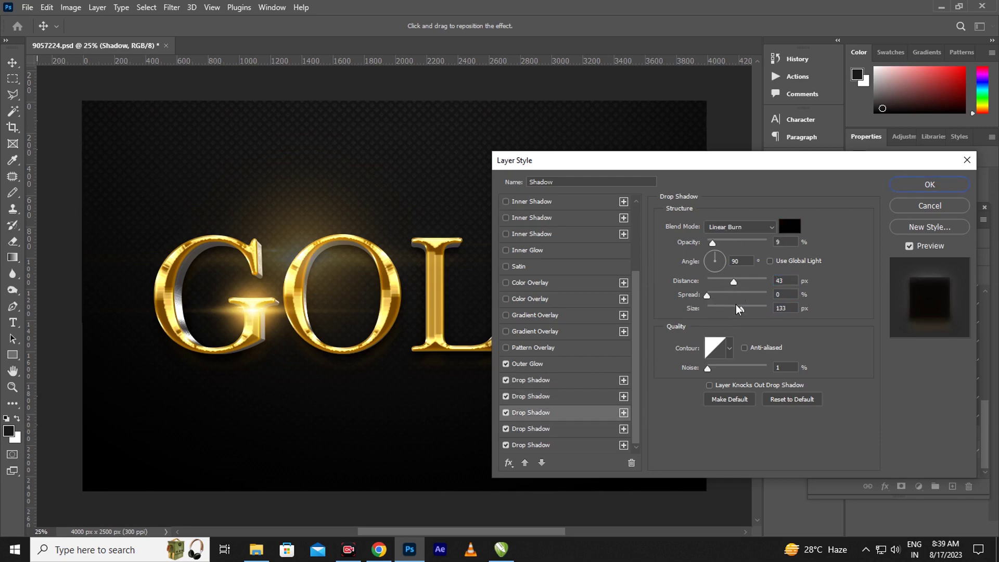
pyautogui.moveTo(747, 313); pyautogui.dragTo(748, 313)
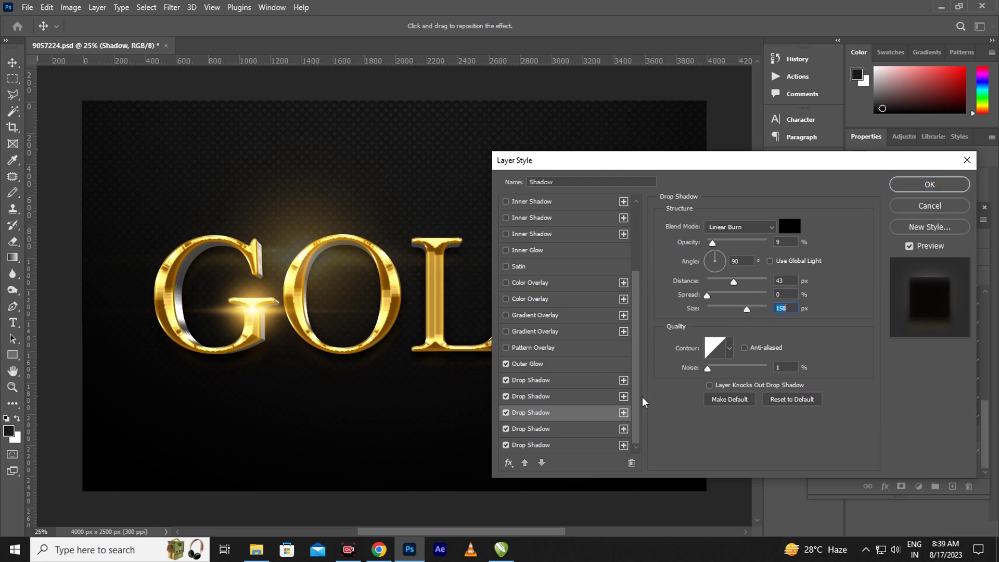
# - Give the fourth Drop Shadow a 100 px distance, 62 px size and colour 7c5a1e, and apply the layer style
pyautogui.click(563, 435)
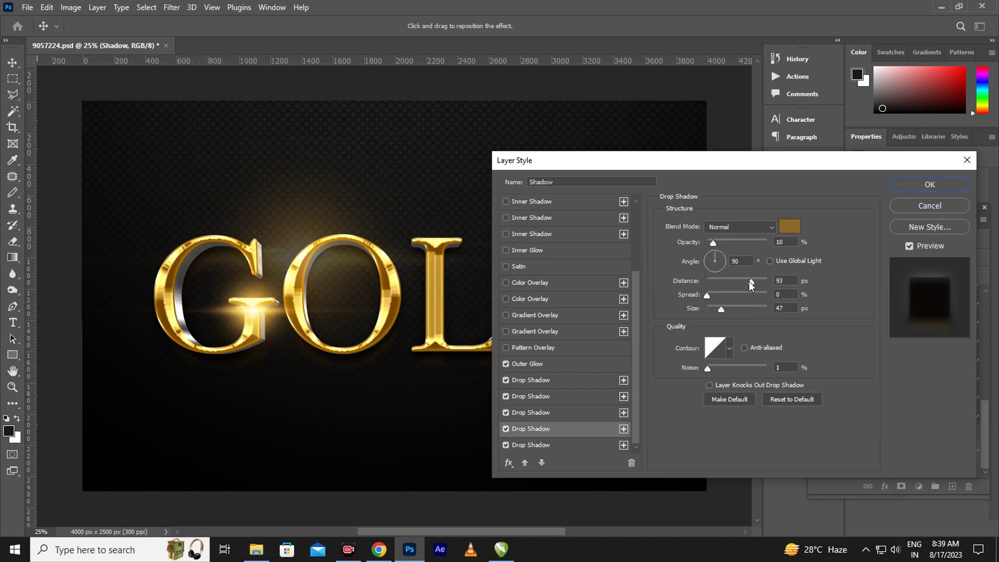
pyautogui.moveTo(750, 283); pyautogui.dragTo(725, 310)
pyautogui.click(792, 226)
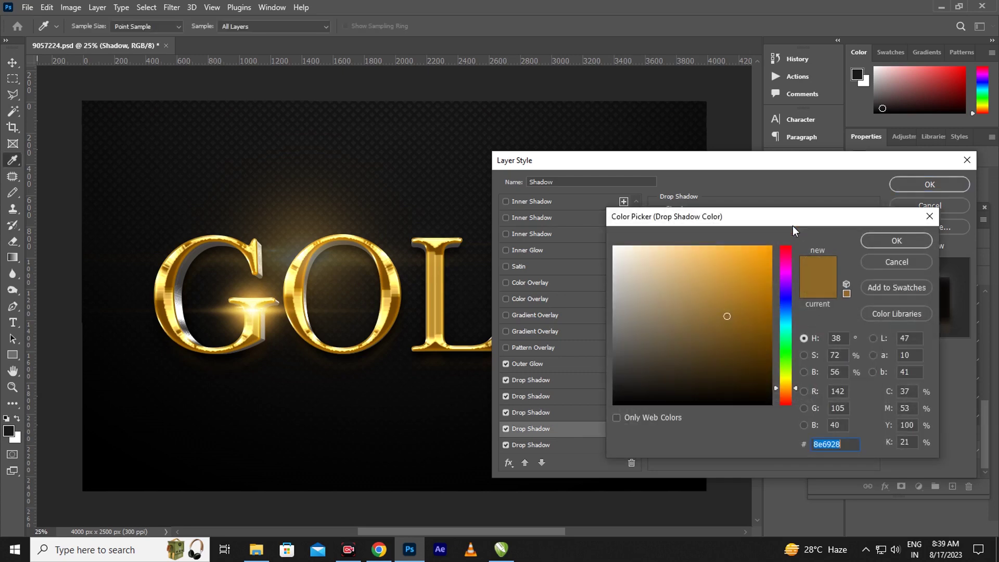
pyautogui.click(733, 327)
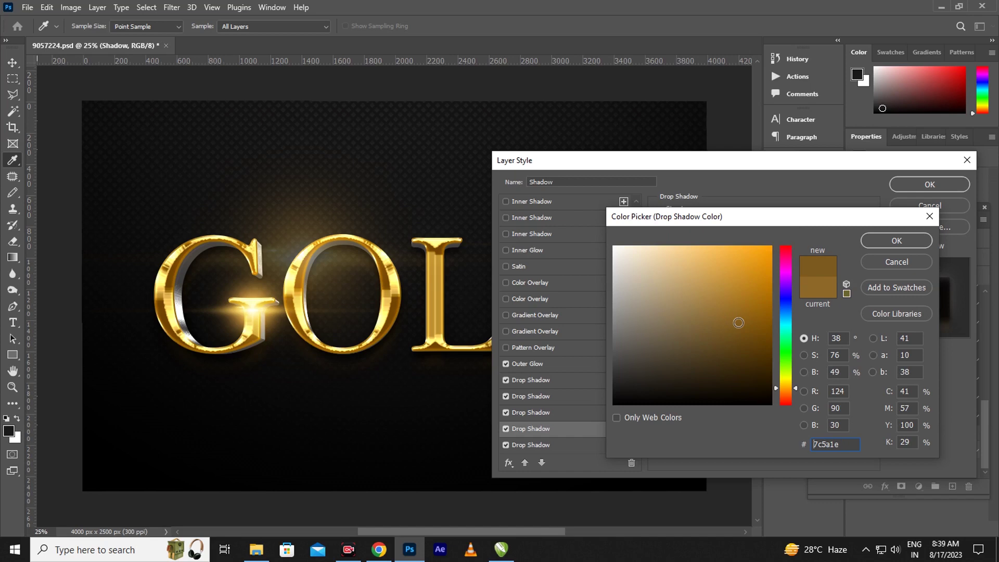
pyautogui.click(897, 241)
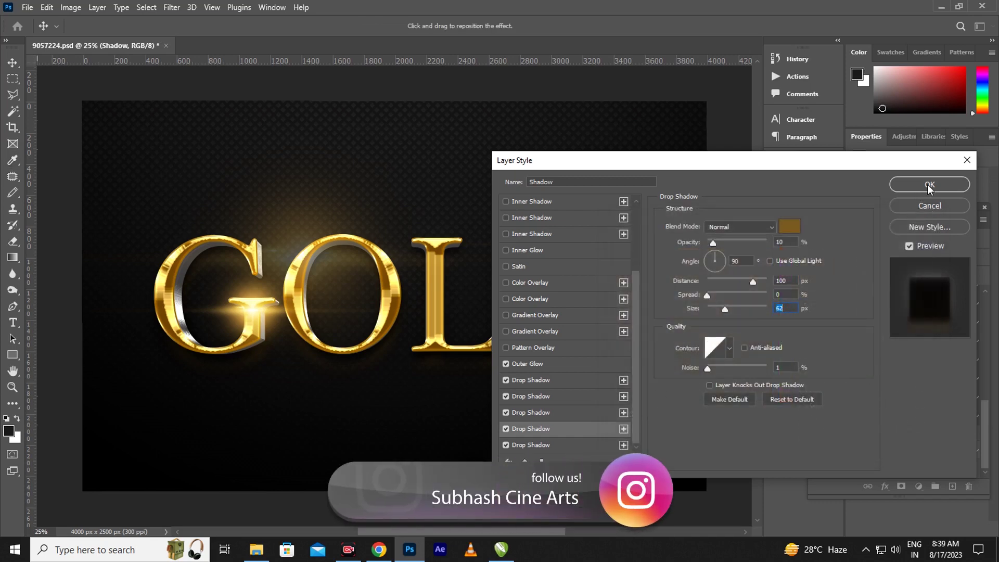
pyautogui.click(941, 181)
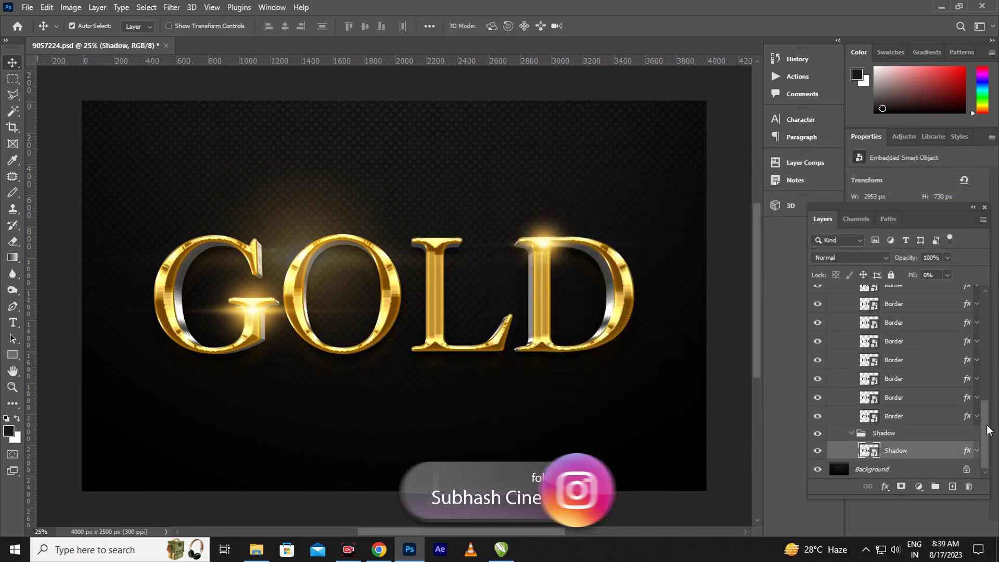
# - Convert the locked Background into a regular layer named Layer 0
pyautogui.doubleClick(840, 472)
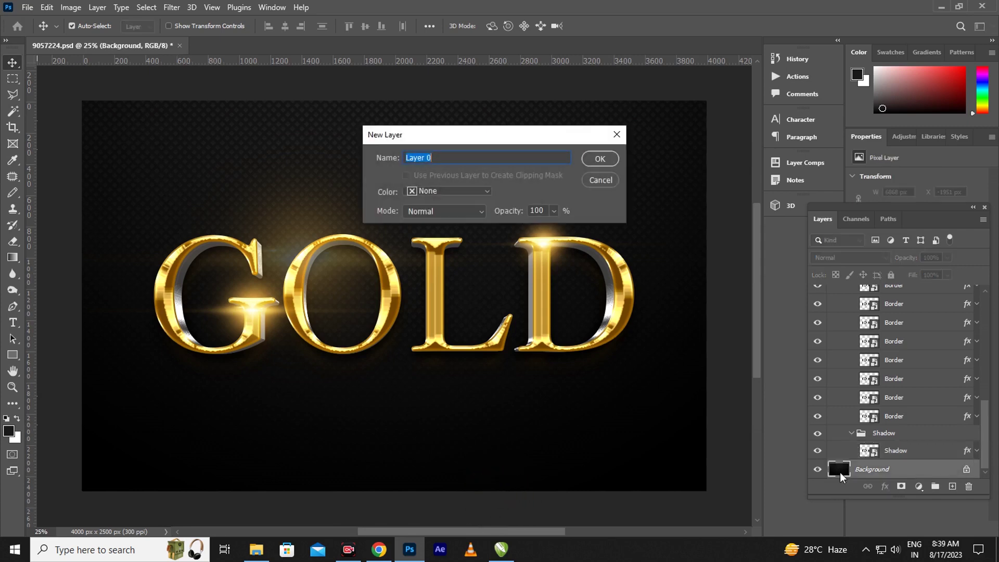
pyautogui.click(612, 183)
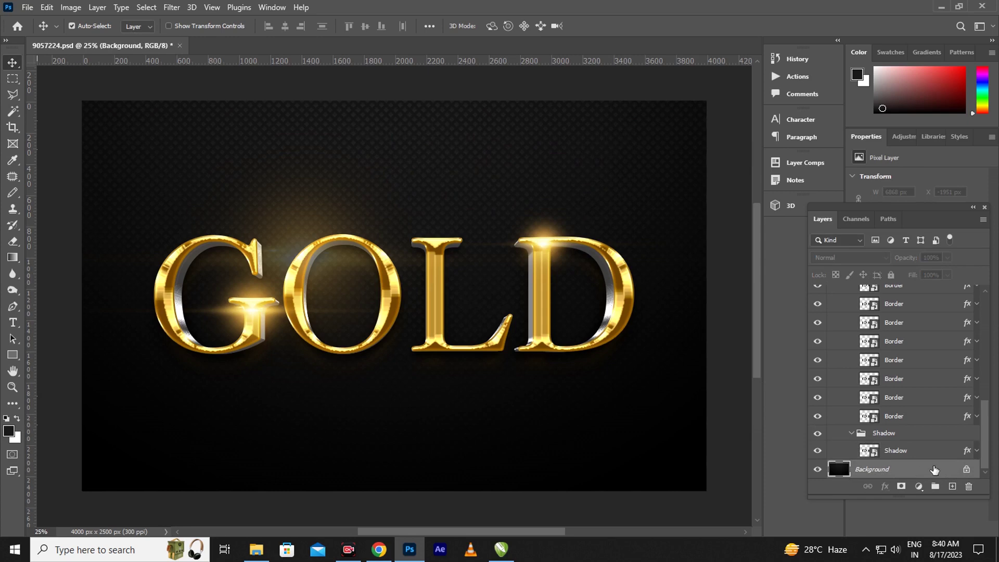
pyautogui.doubleClick(843, 471)
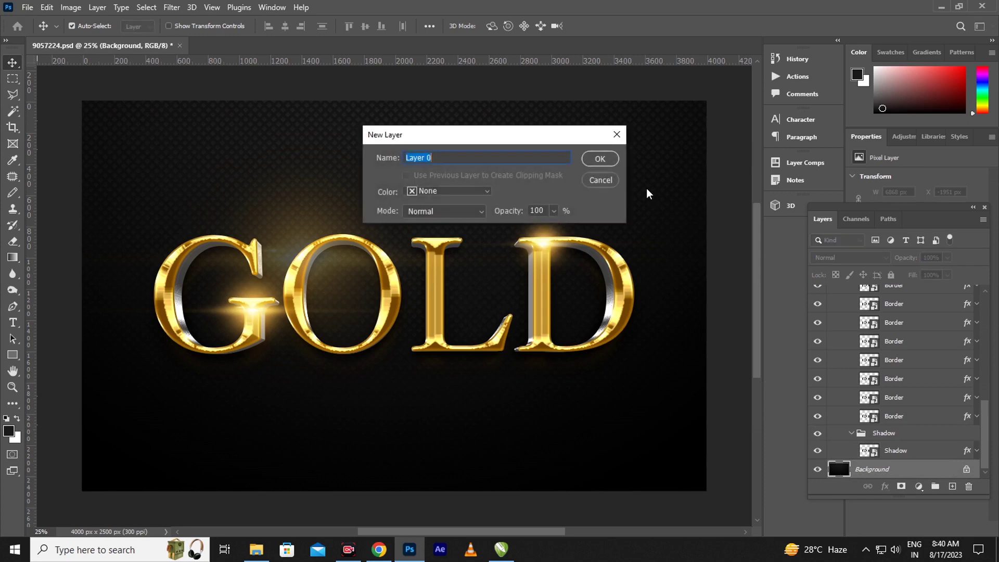
pyautogui.click(605, 163)
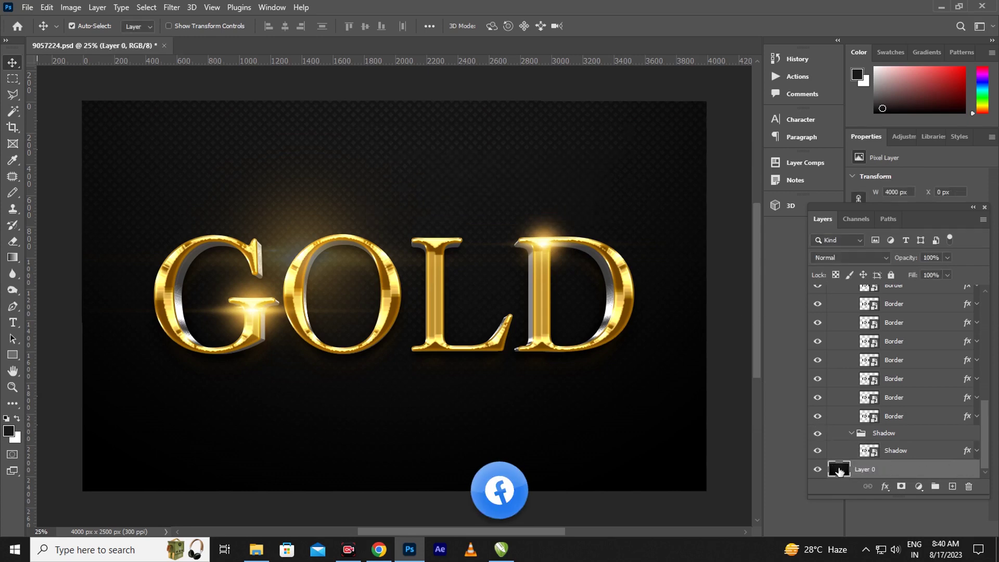
# - Add a Color Overlay to Layer 0 and darken its colour to a near-black red
pyautogui.doubleClick(838, 471)
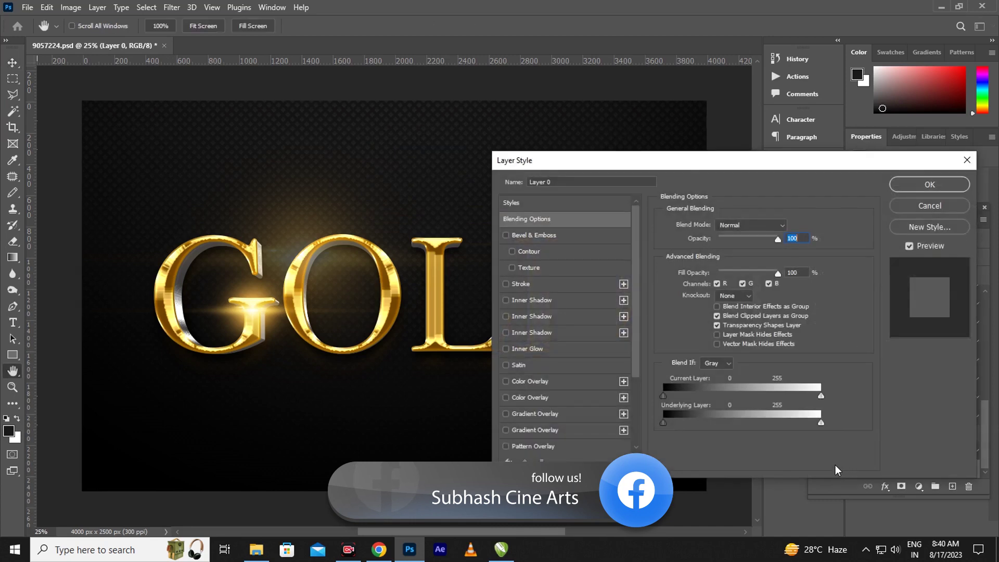
pyautogui.click(529, 380)
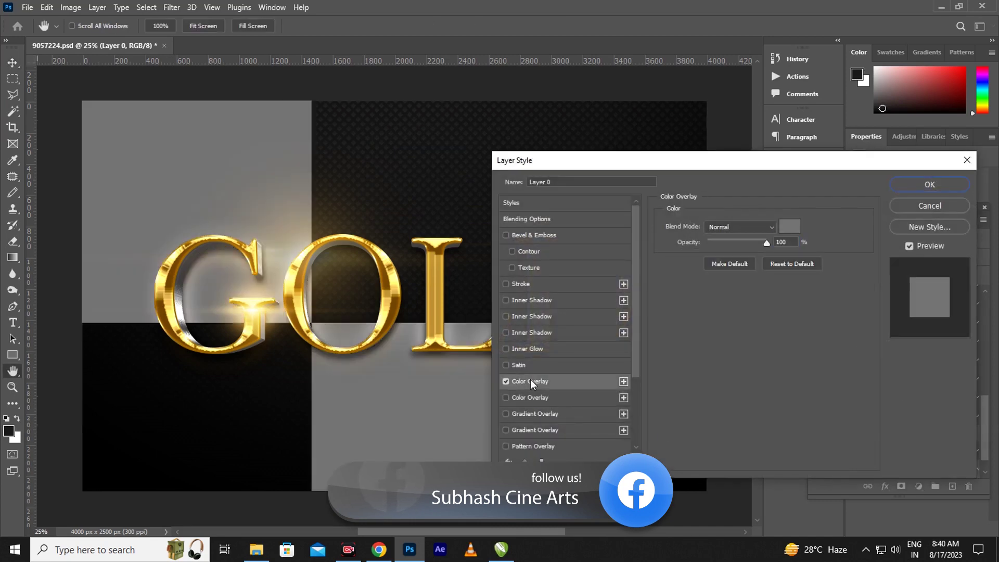
pyautogui.click(788, 227)
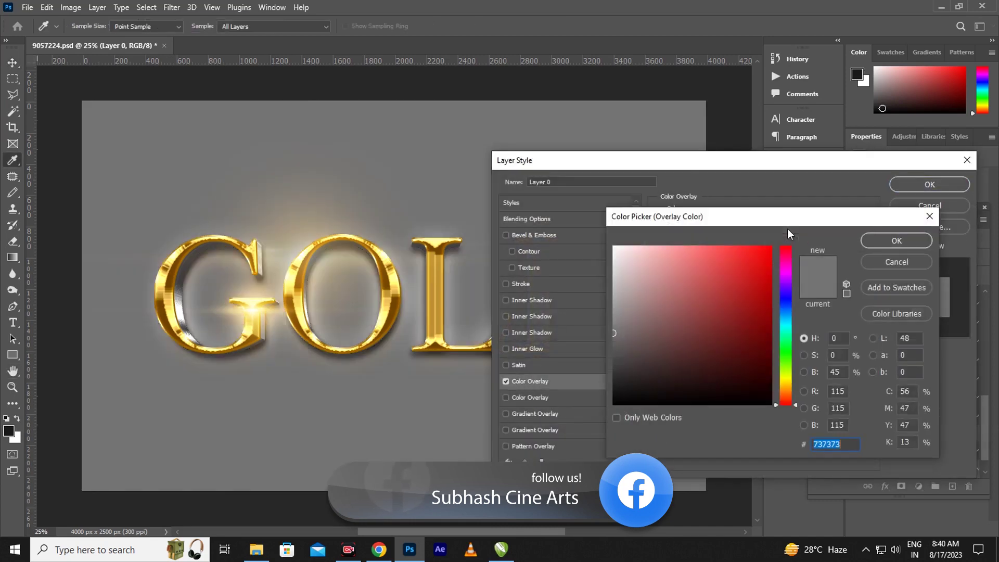
pyautogui.click(675, 389)
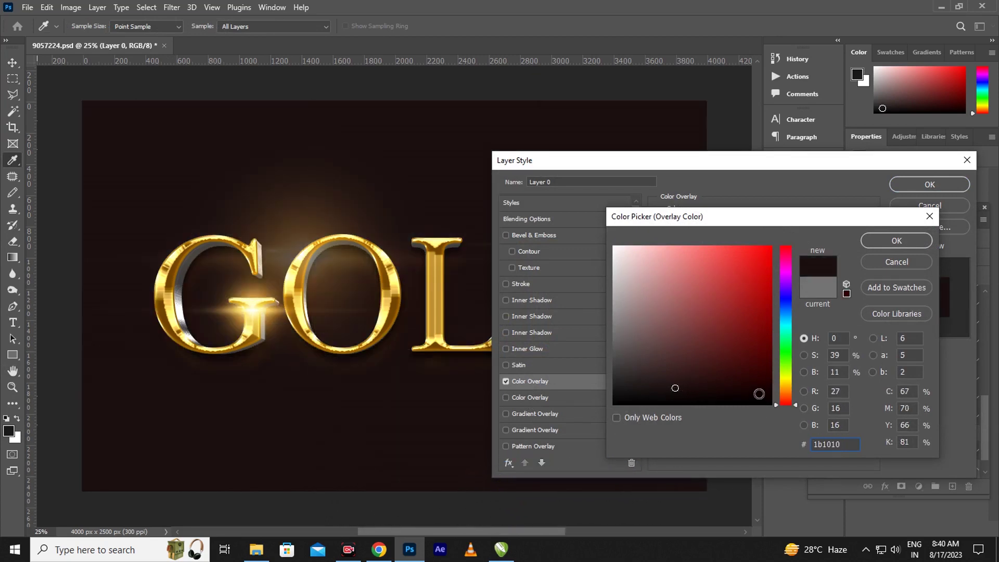
pyautogui.click(760, 394)
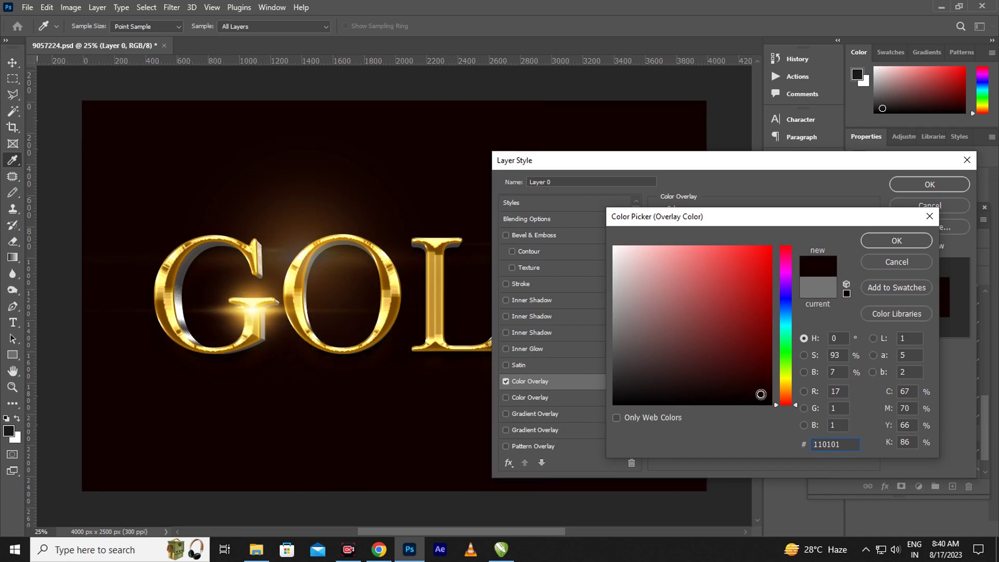
pyautogui.click(758, 402)
# - Set Layer 0's overlay colour to the dark navy 01040b and apply the layer style
pyautogui.click(789, 298)
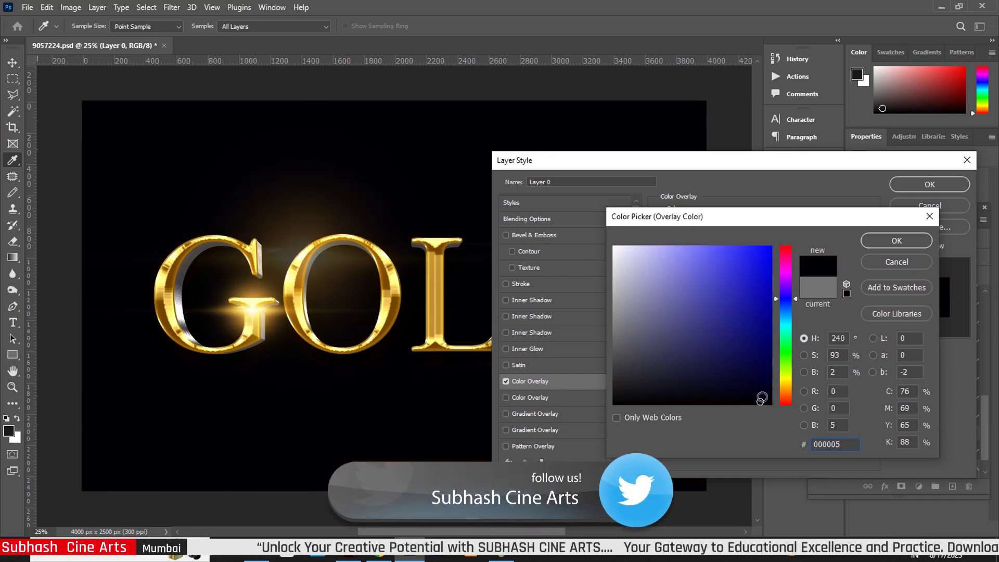
pyautogui.click(762, 398)
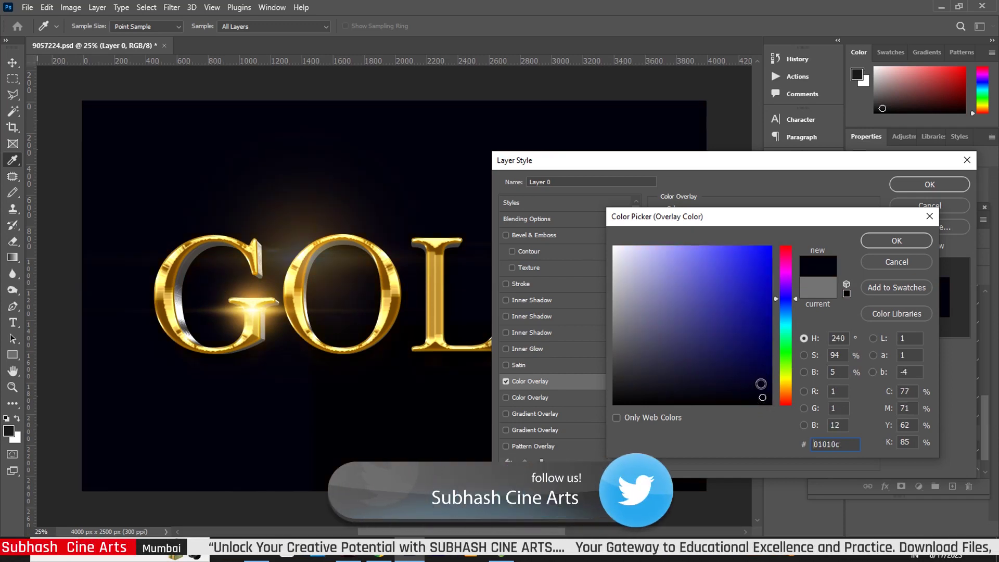
pyautogui.click(788, 307)
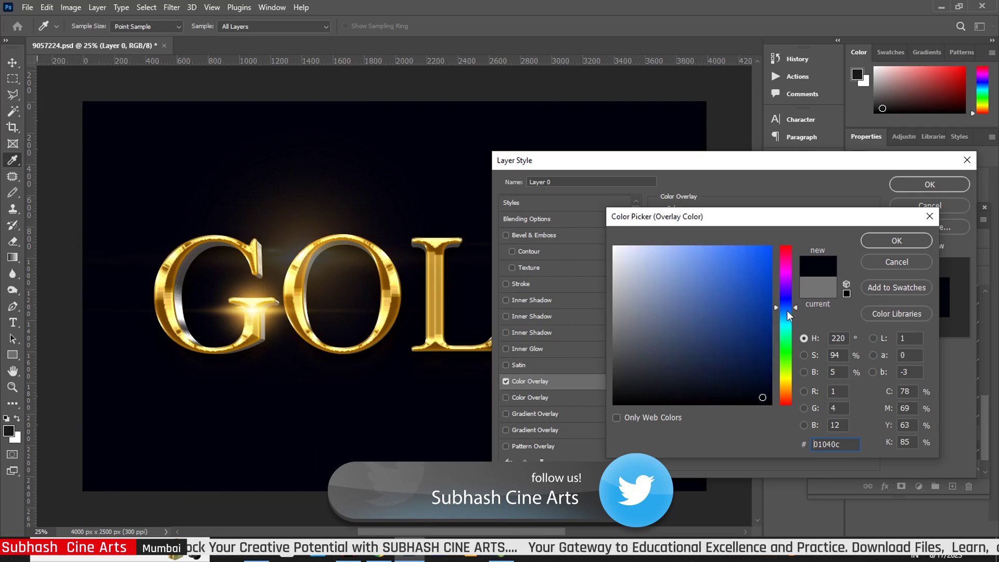
pyautogui.click(761, 382)
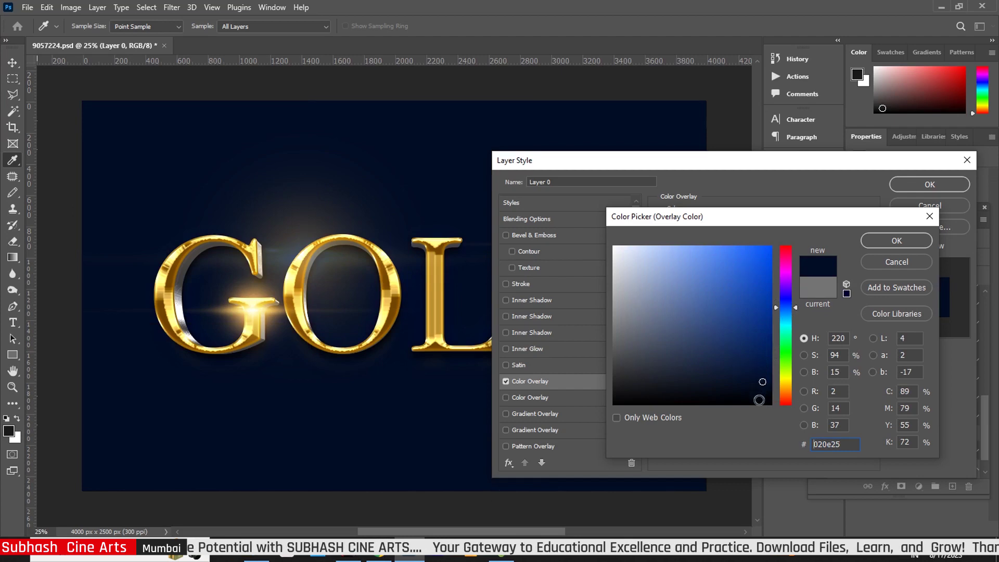
pyautogui.click(757, 398)
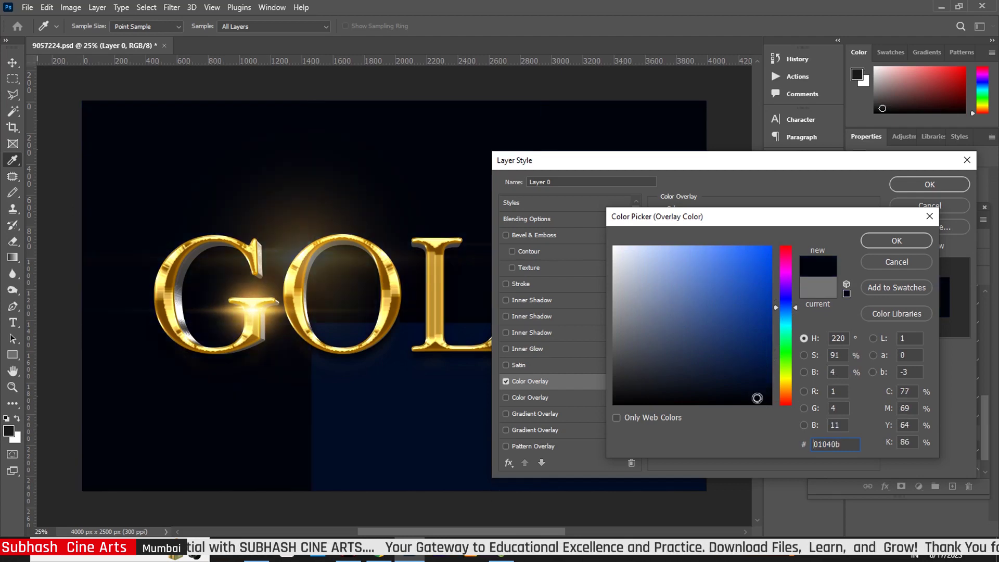
pyautogui.click(901, 239)
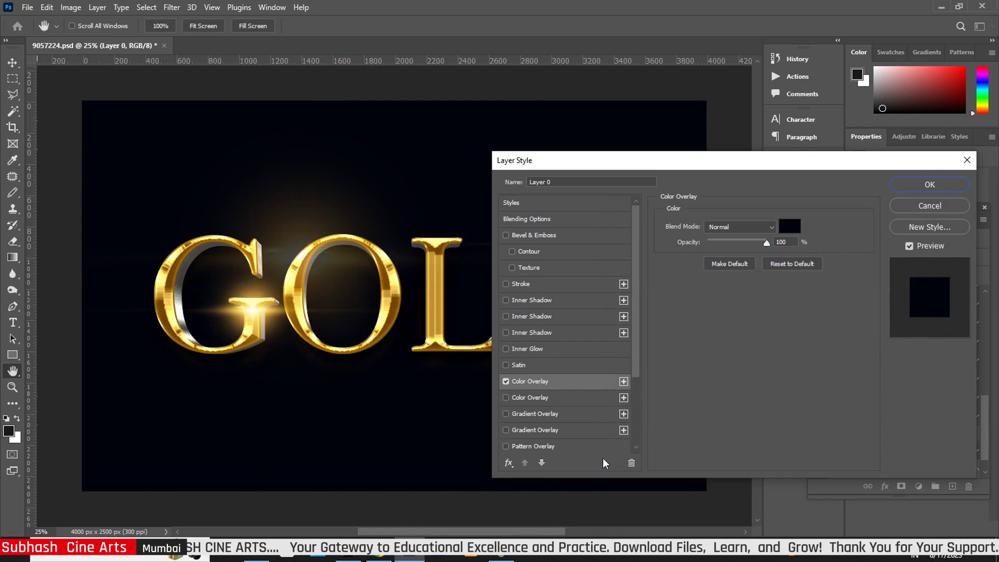
pyautogui.moveTo(636, 340); pyautogui.dragTo(652, 426)
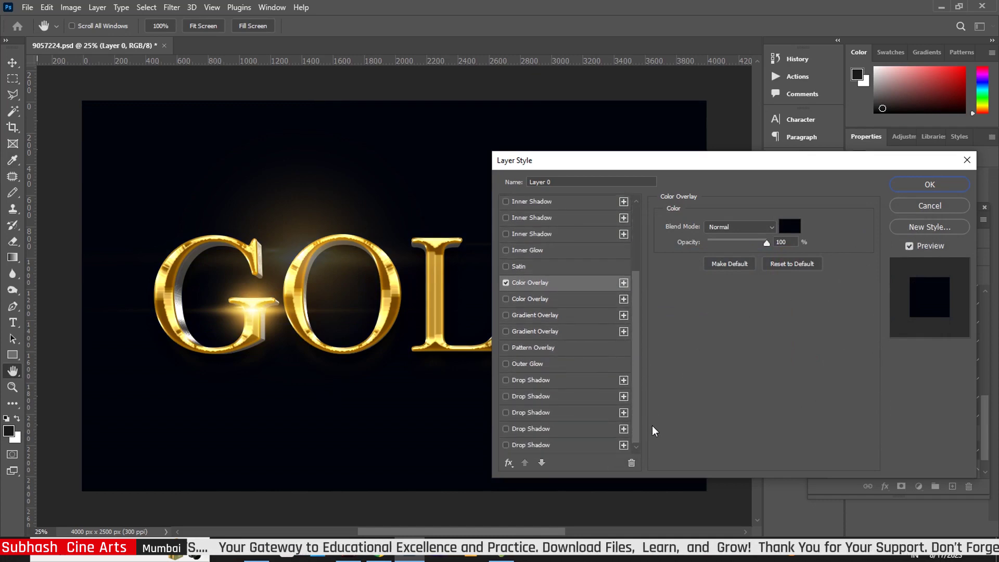
pyautogui.click(904, 188)
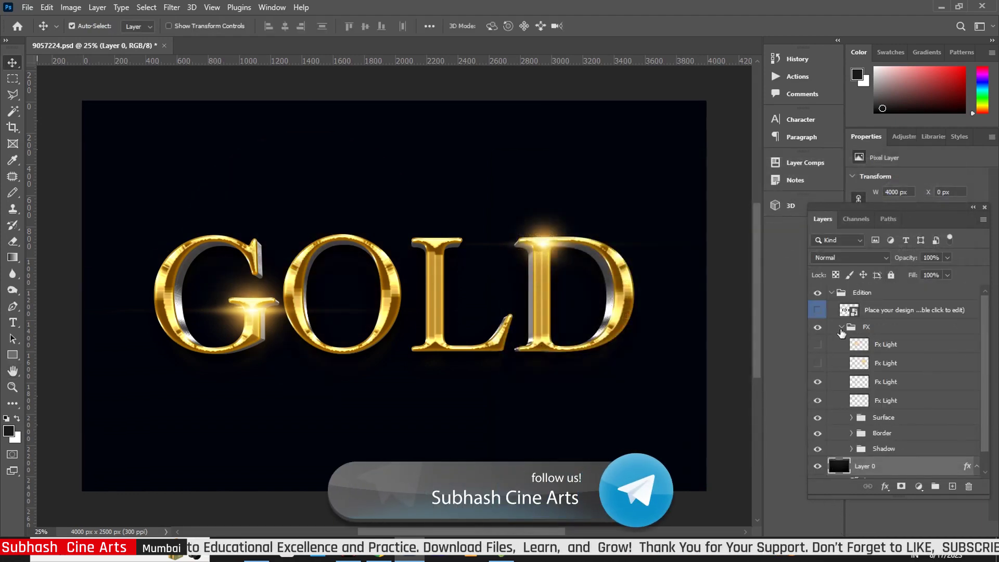
# - Open the design placeholder's smart object and select all of its GOLD text for editing
pyautogui.click(853, 313)
pyautogui.doubleClick(848, 311)
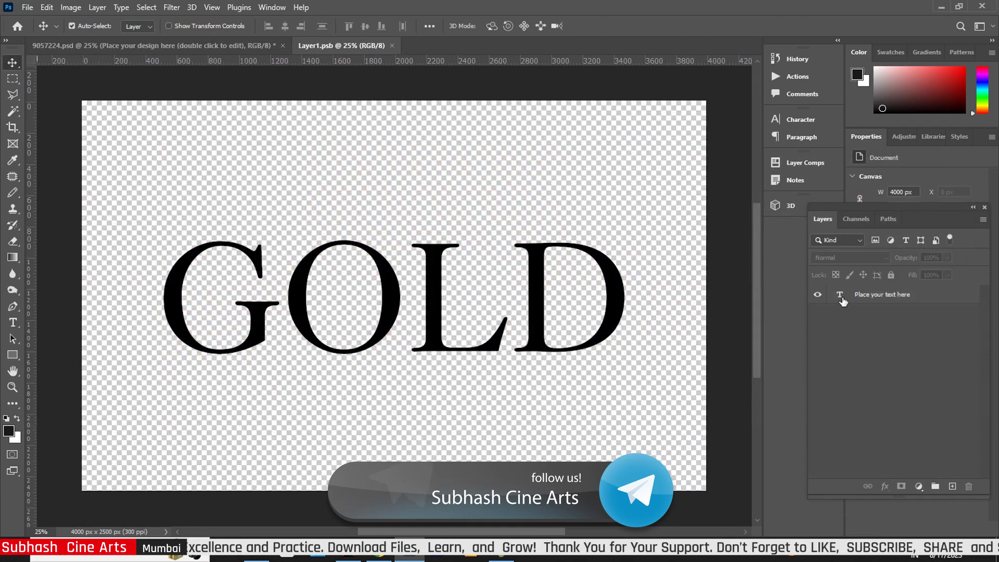
pyautogui.doubleClick(841, 297)
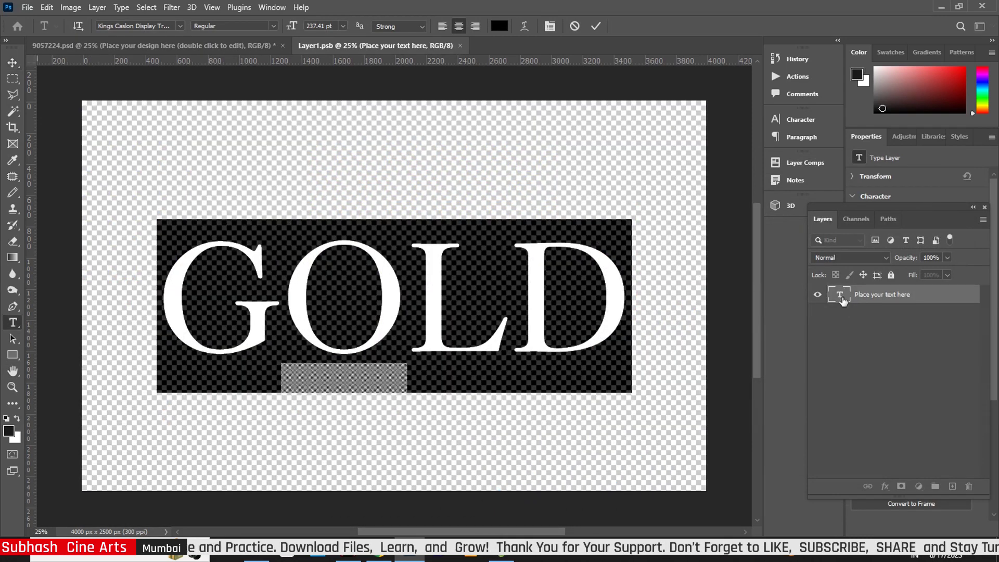
# - Switch to the Hindi typing page in Chrome, replace the existing sentence with the Hindi first name and copy it
pyautogui.click(387, 558)
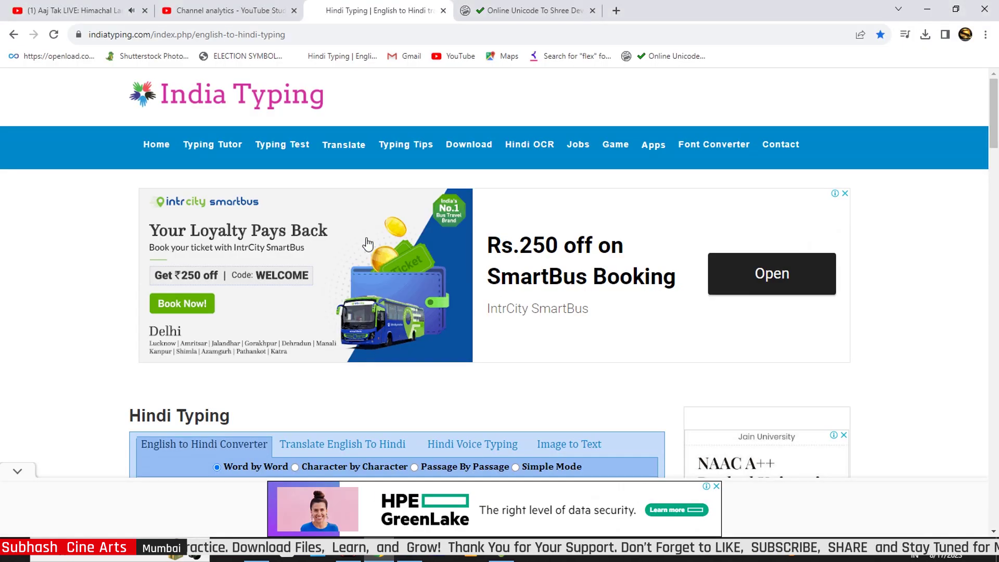
pyautogui.scroll(-7, 372, 313)
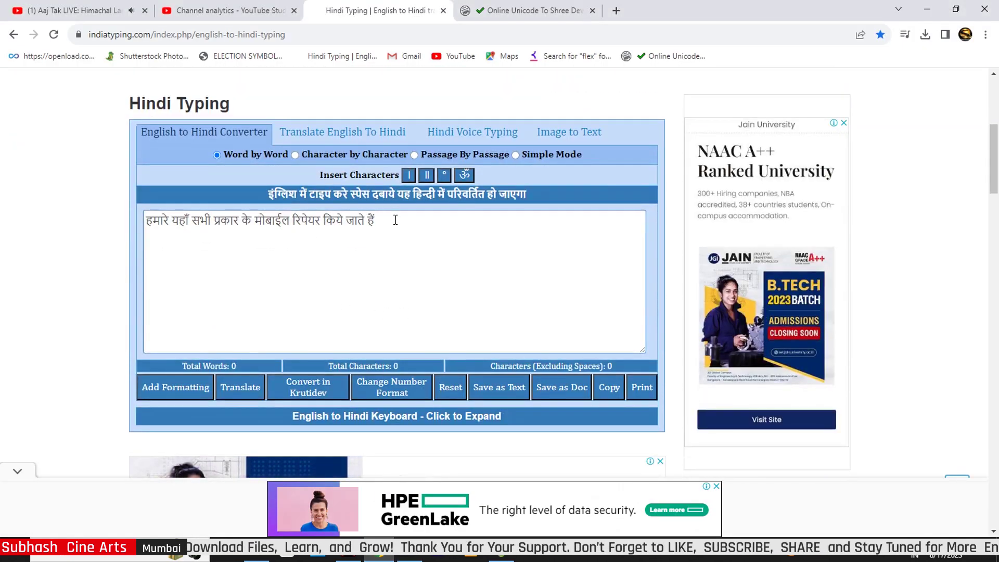
pyautogui.moveTo(395, 220); pyautogui.dragTo(46, 252)
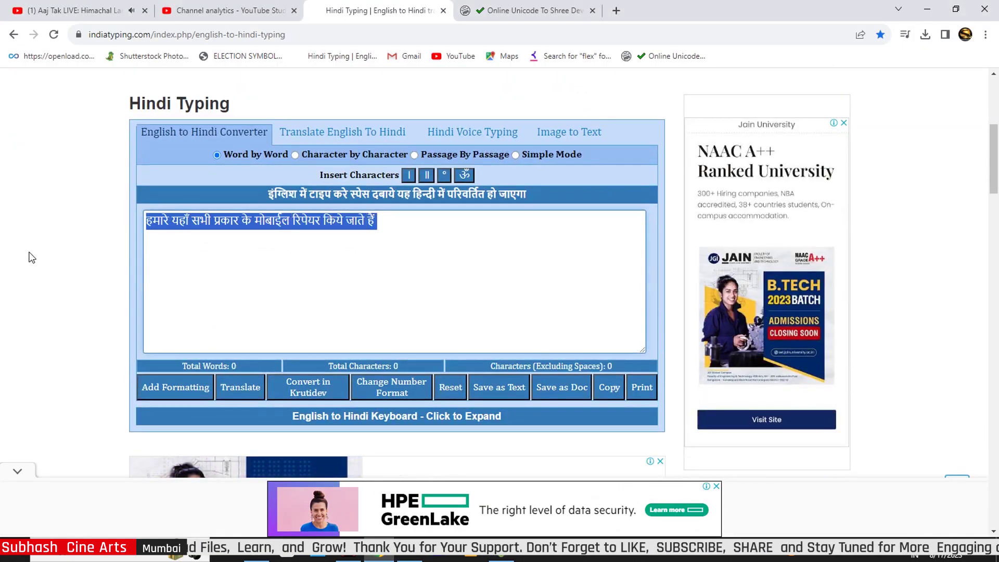
pyautogui.write('subhash')
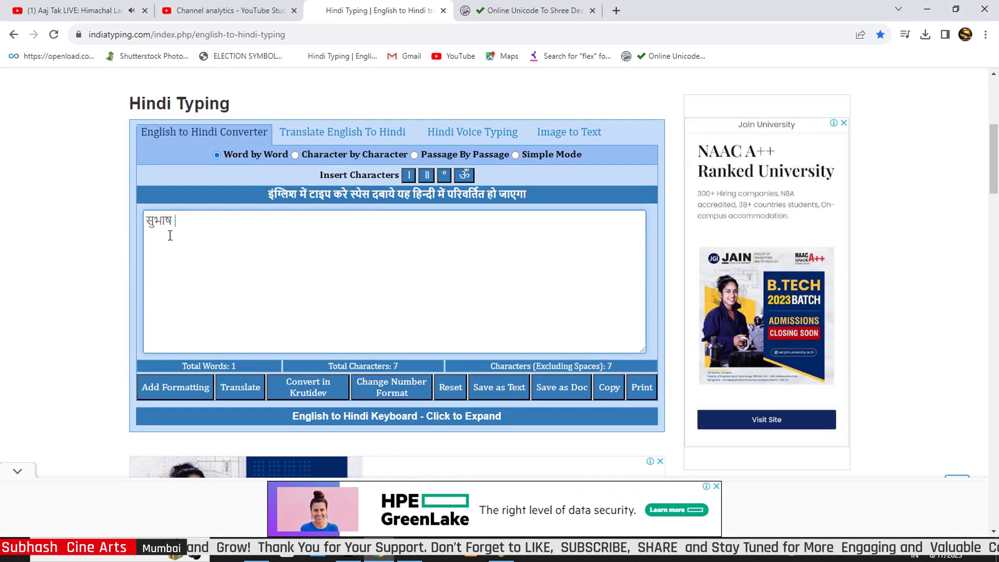
pyautogui.moveTo(170, 236); pyautogui.dragTo(126, 229)
pyautogui.hotkey('ctrl', 'c')
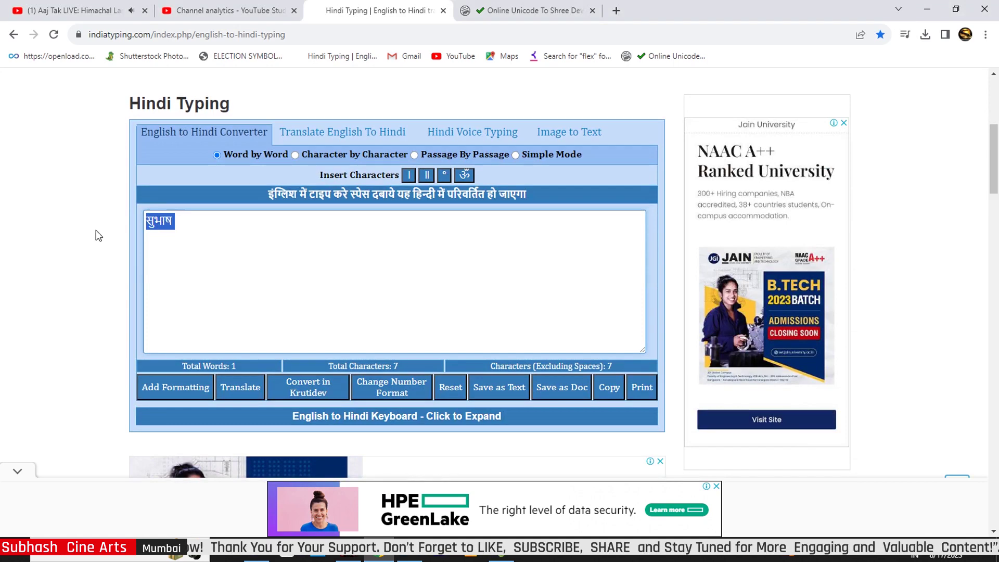
# - Convert the copied Hindi name from Unicode to Shree Lipi on the converter page and select the result for copying
pyautogui.click(528, 12)
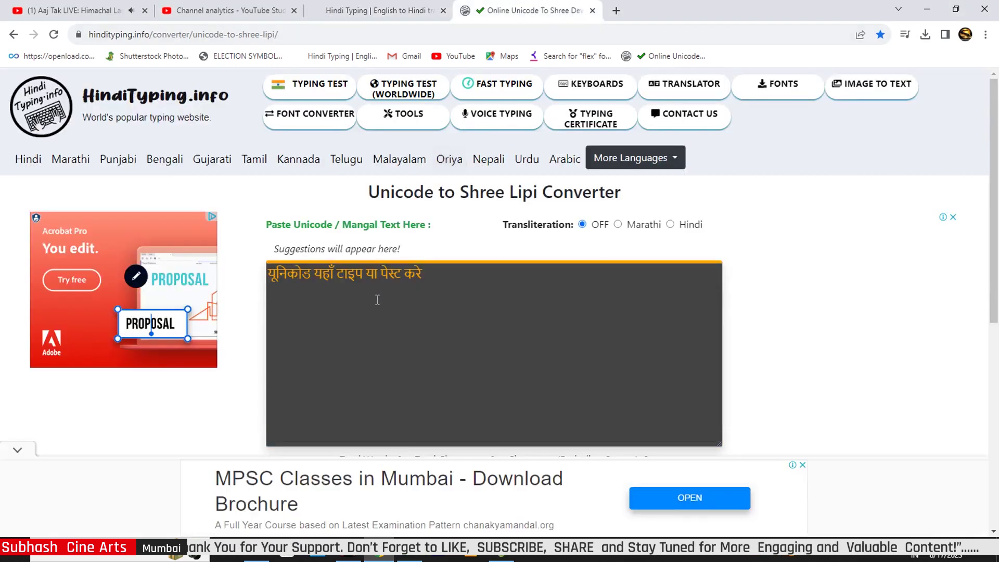
pyautogui.click(412, 290)
pyautogui.hotkey('ctrl', 'v')
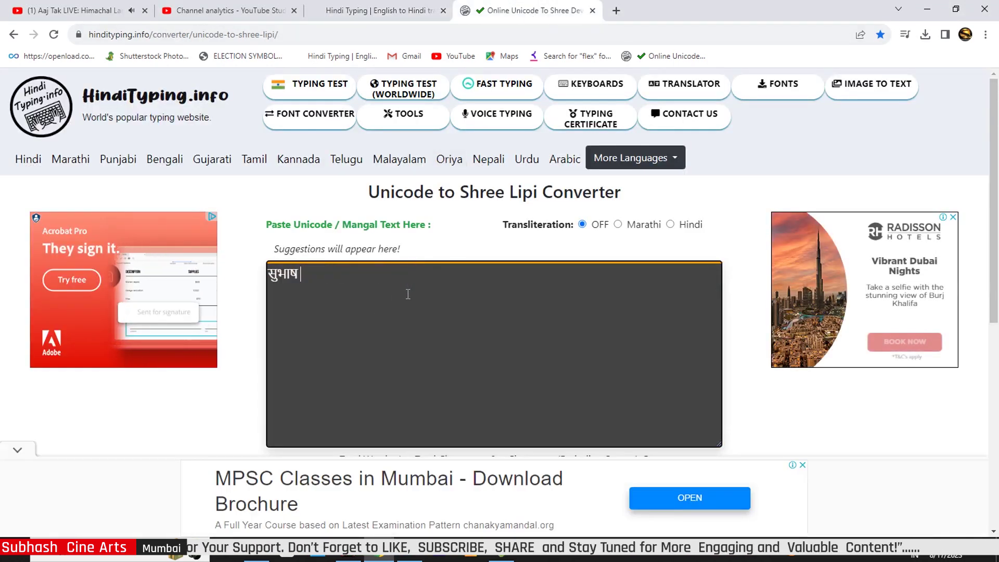
pyautogui.scroll(-2, 425, 323)
pyautogui.scroll(-2, 425, 323)
pyautogui.click(498, 240)
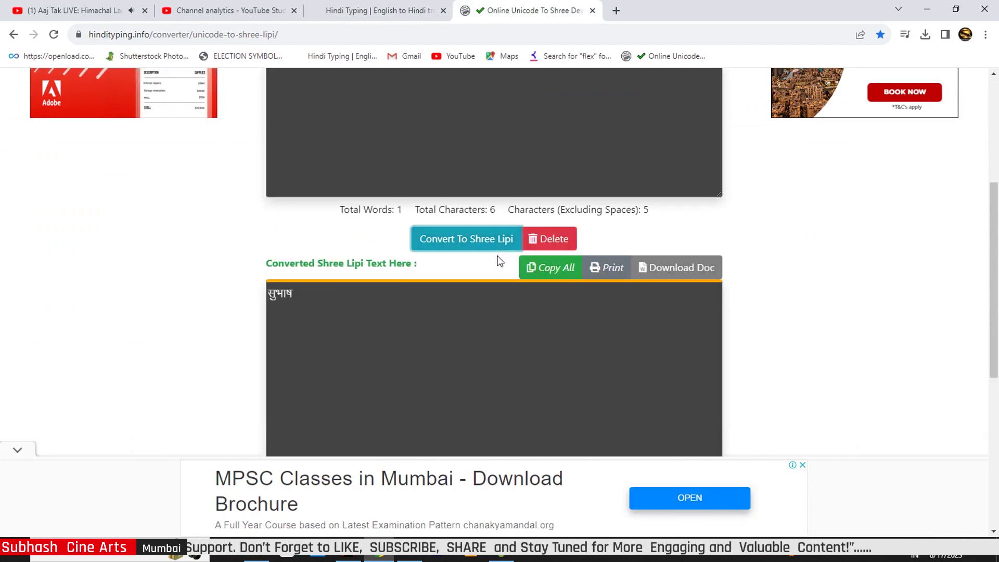
pyautogui.moveTo(307, 295); pyautogui.dragTo(221, 308)
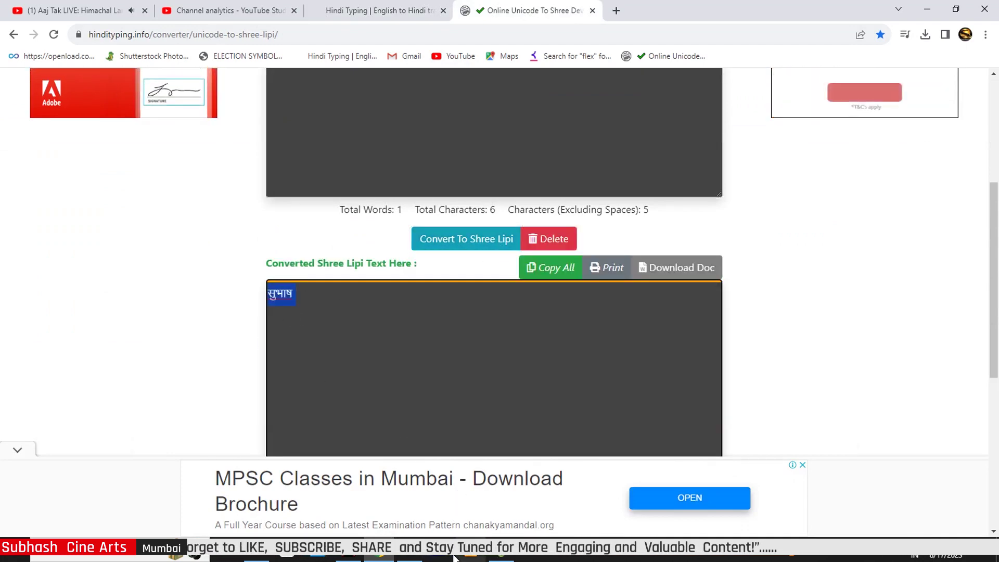
# - Switch back to Photoshop, replace the GOLD text with the Hindi name, and close the smart object with its changes saved
pyautogui.click(411, 554)
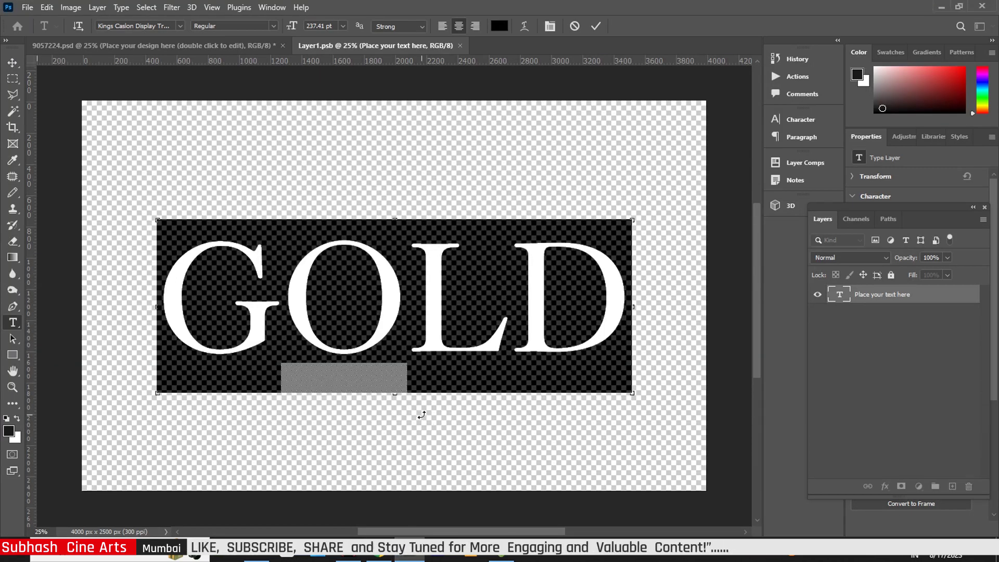
pyautogui.write('GW^MF')
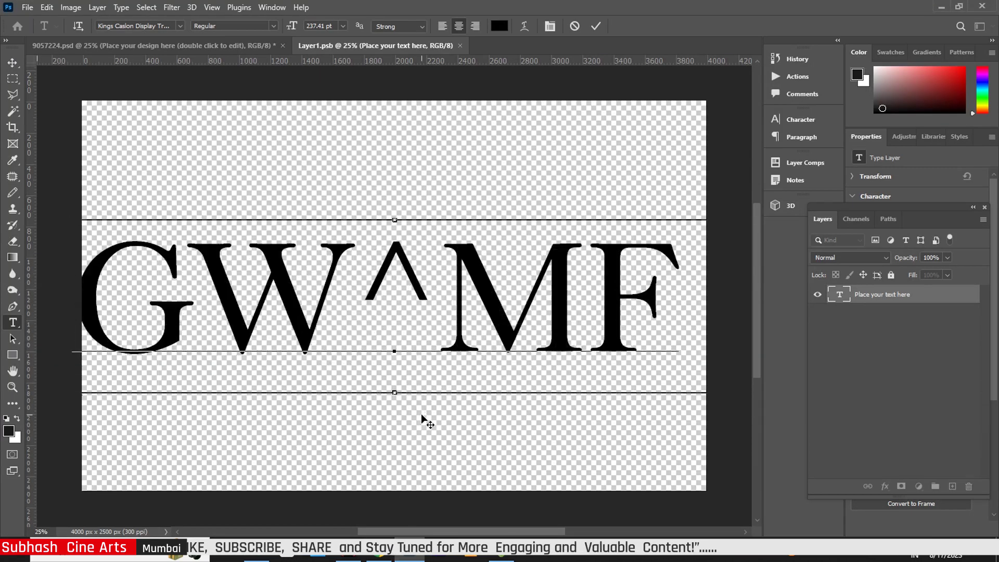
pyautogui.click(16, 61)
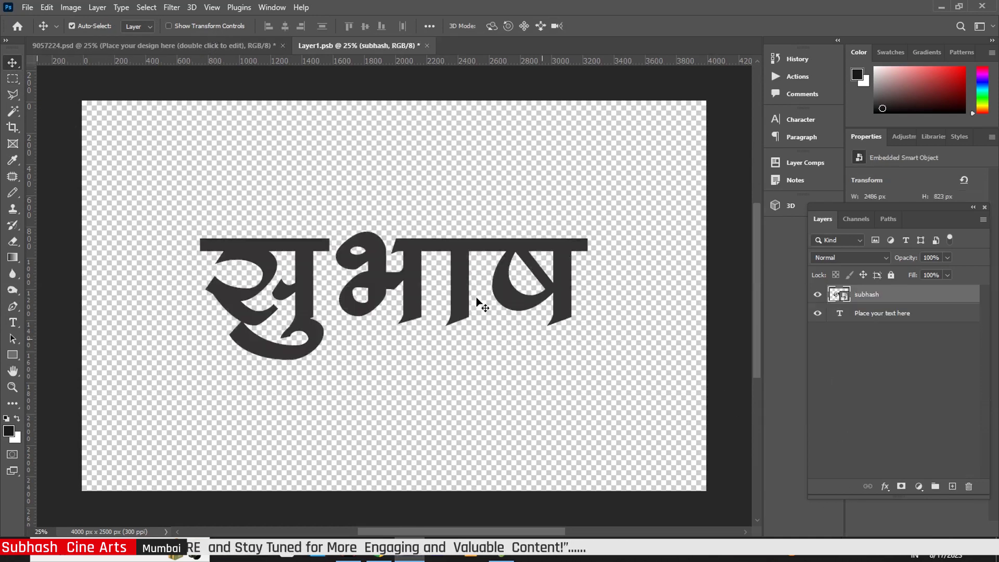
pyautogui.click(426, 46)
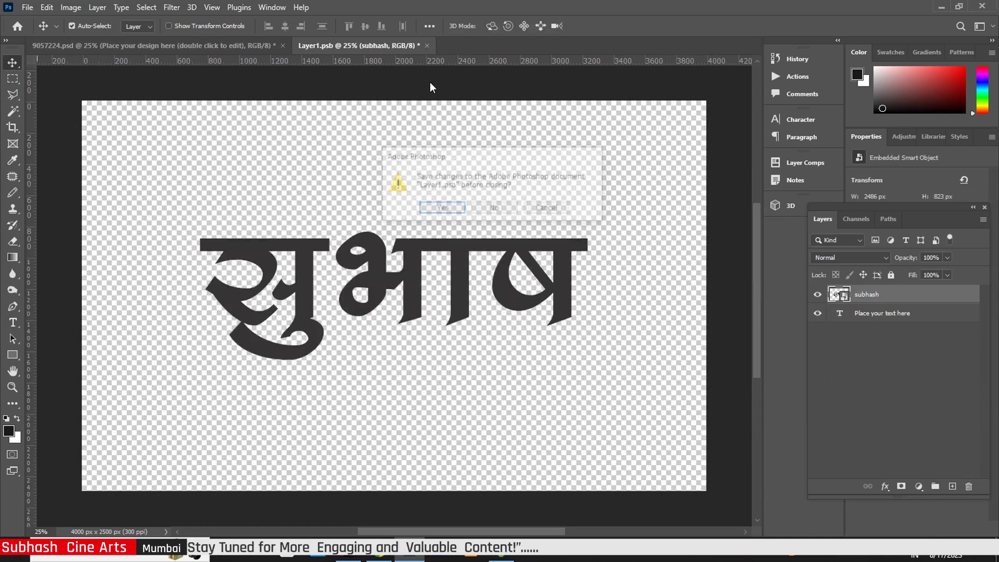
pyautogui.click(452, 213)
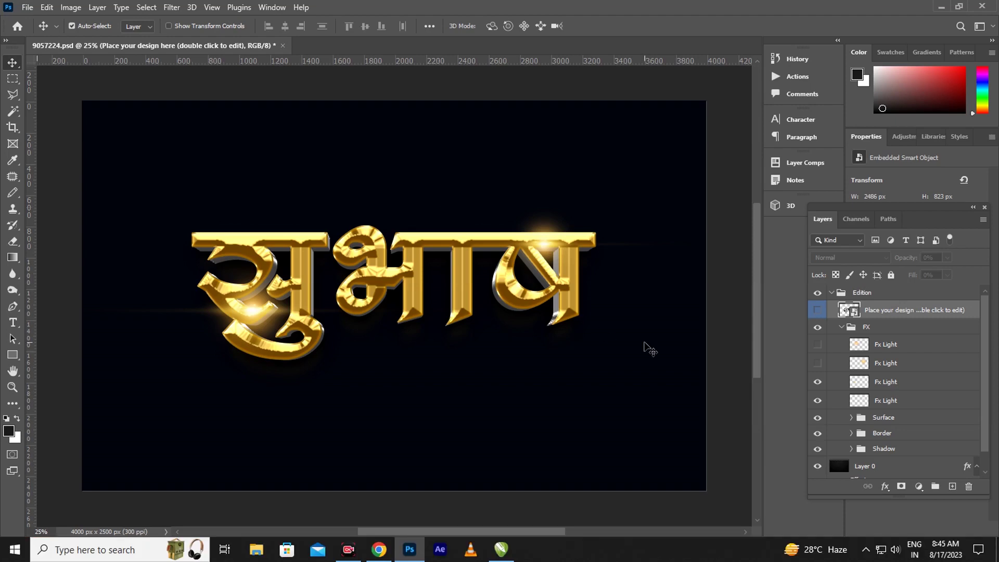
# - Move the upper of the two visible Fx Light flares onto the first letter's left edge, at about X 879 px, Y 1230.5 px
pyautogui.click(884, 383)
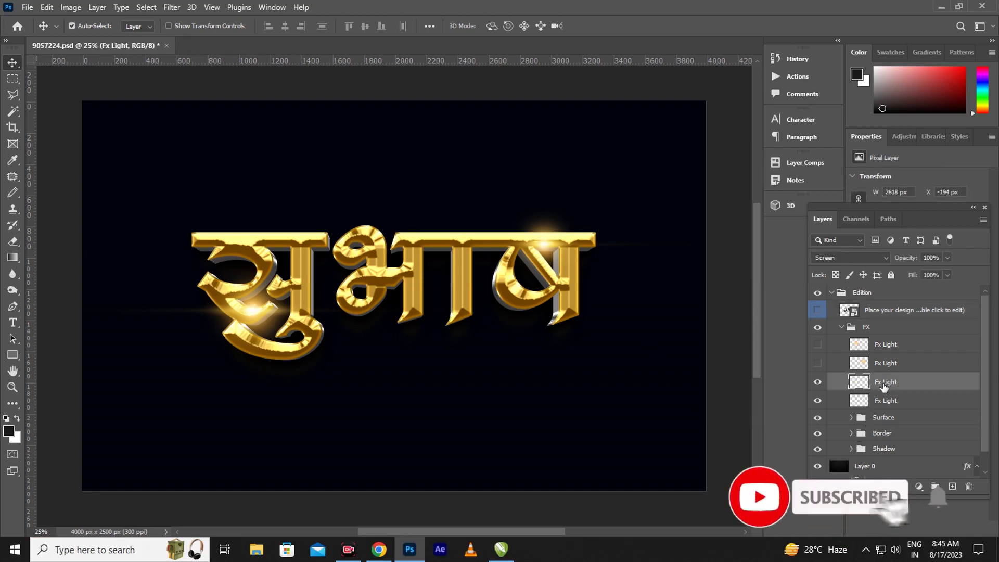
pyautogui.hotkey('ctrl', 't')
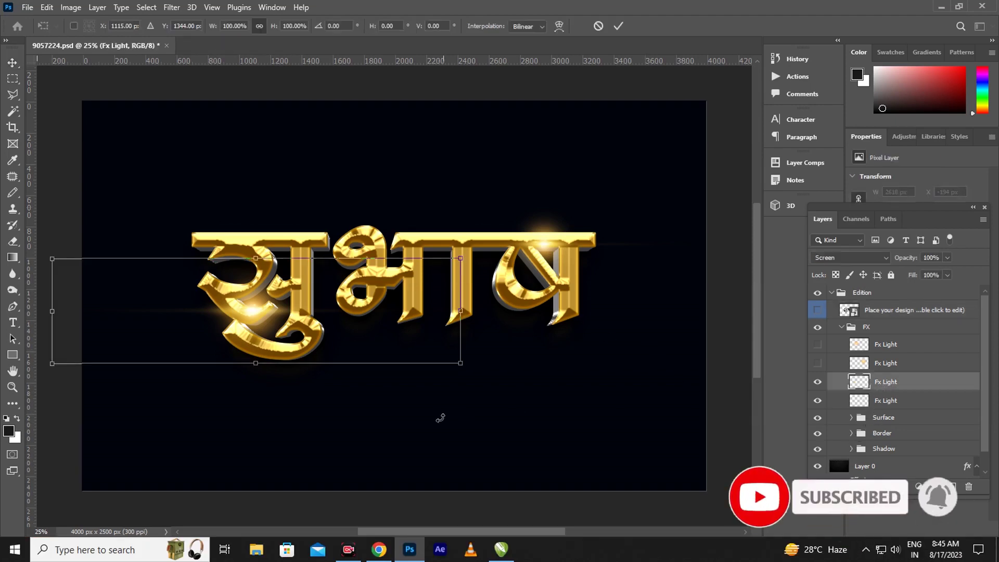
pyautogui.moveTo(372, 352); pyautogui.dragTo(334, 331)
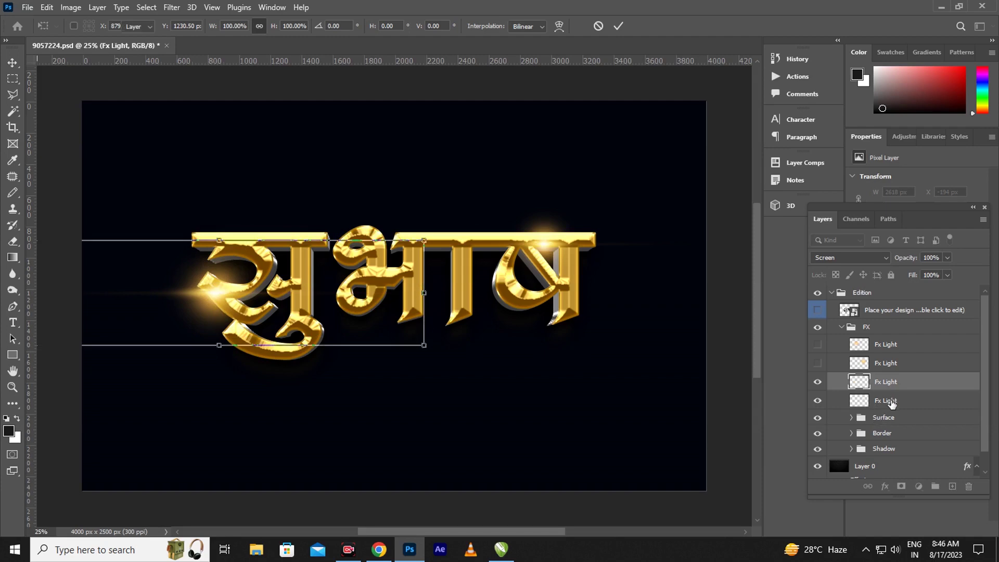
# - Move the lower Fx Light flare to X 3118 px, Y 895 px on the last letter's headline bar and commit the transform
pyautogui.click(892, 400)
pyautogui.hotkey('ctrl', 't')
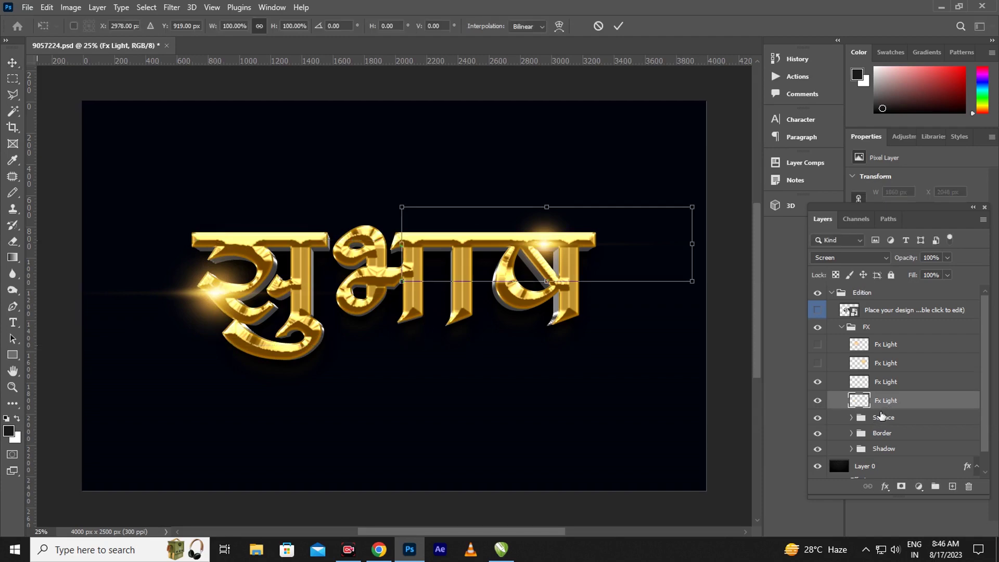
pyautogui.moveTo(607, 270); pyautogui.dragTo(632, 267)
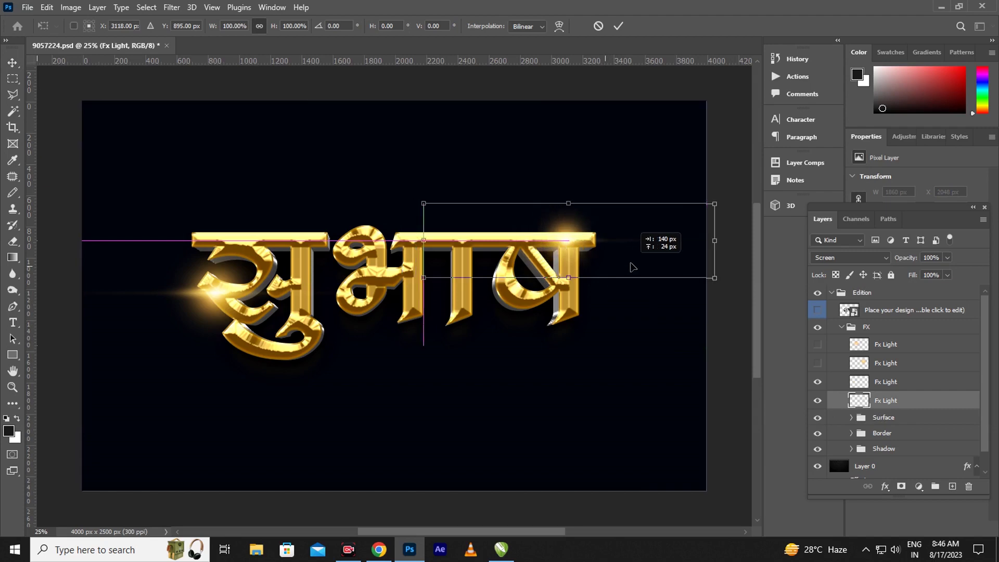
pyautogui.moveTo(632, 267); pyautogui.dragTo(633, 266)
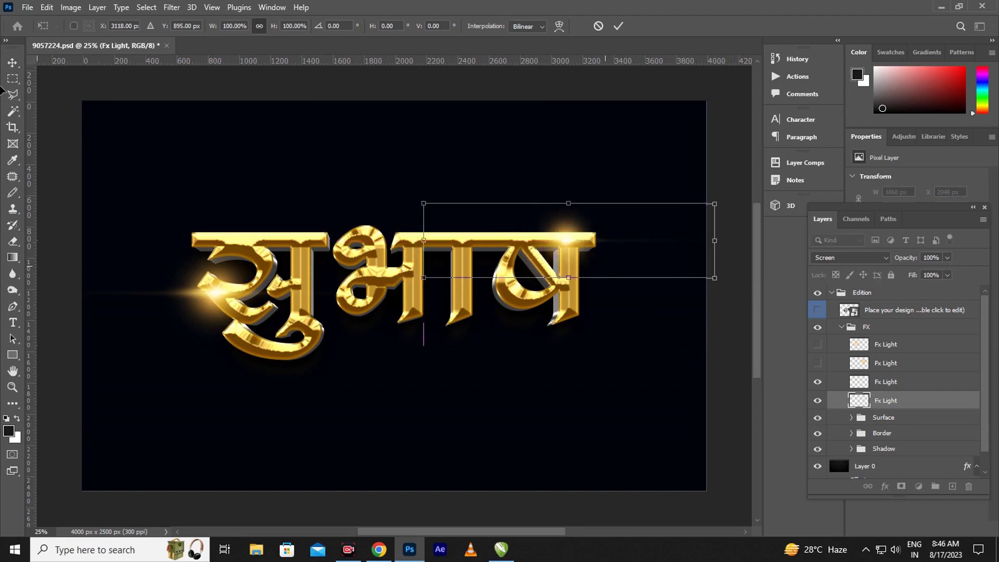
pyautogui.click(12, 62)
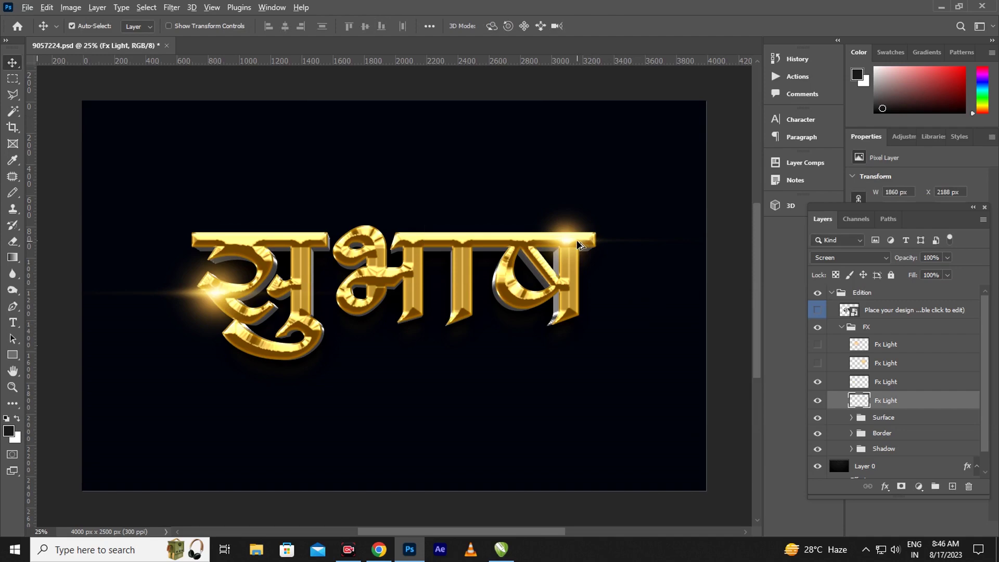
# - Duplicate the last letter's flare onto the top of the second letter, and the first letter's flare onto its own lower curve
pyautogui.moveTo(577, 241); pyautogui.dragTo(369, 235)
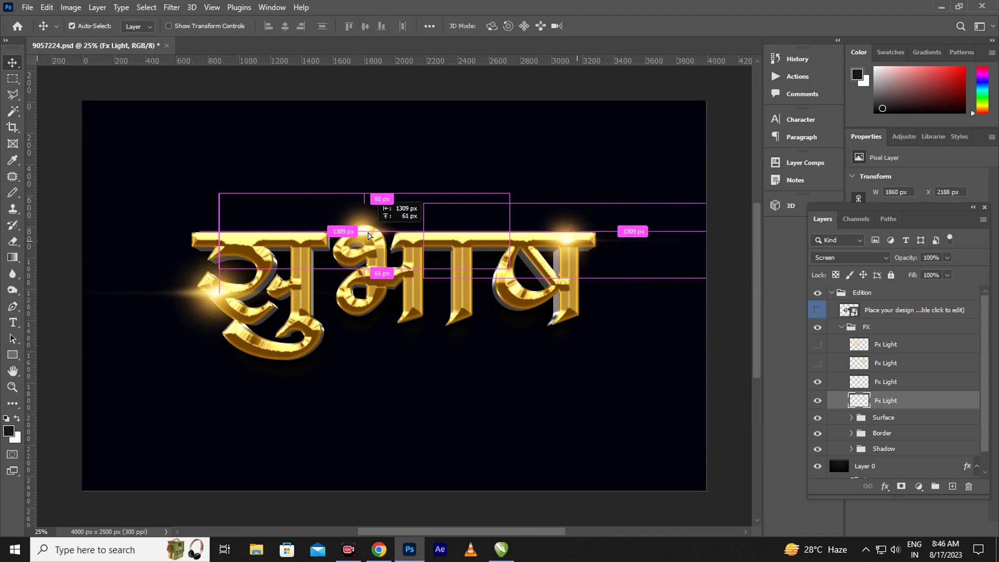
pyautogui.moveTo(368, 236); pyautogui.dragTo(368, 237)
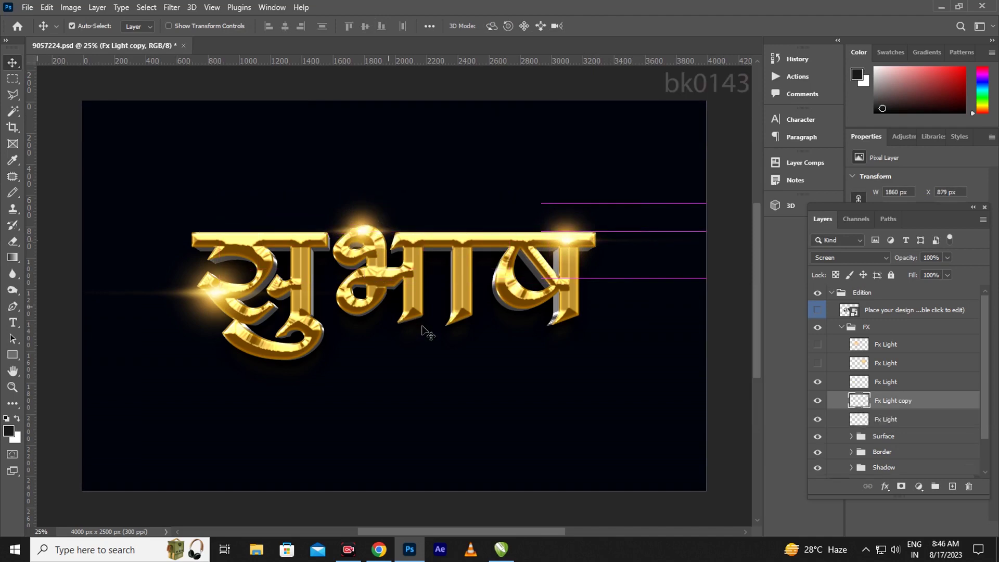
pyautogui.click(206, 290)
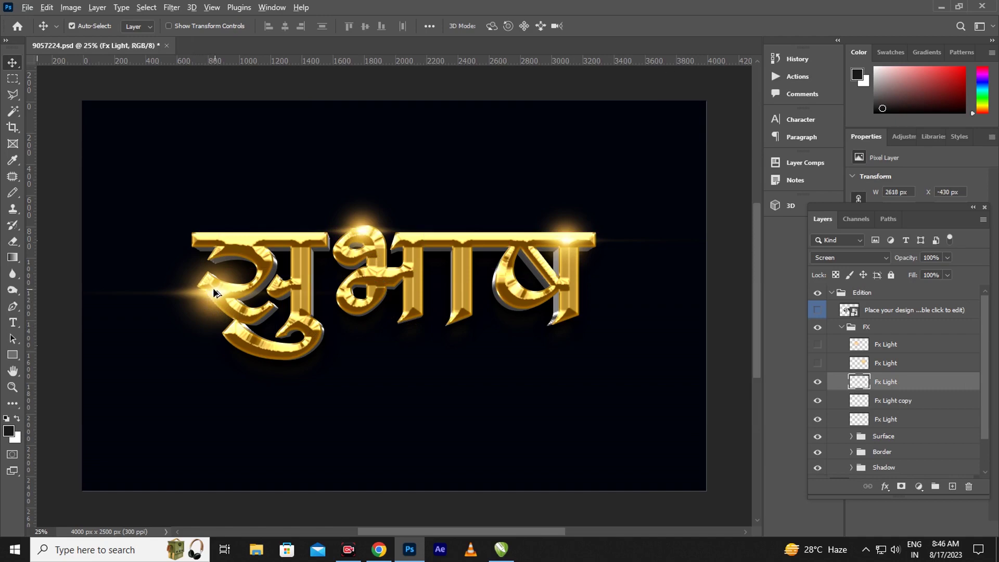
pyautogui.moveTo(212, 293); pyautogui.dragTo(294, 354)
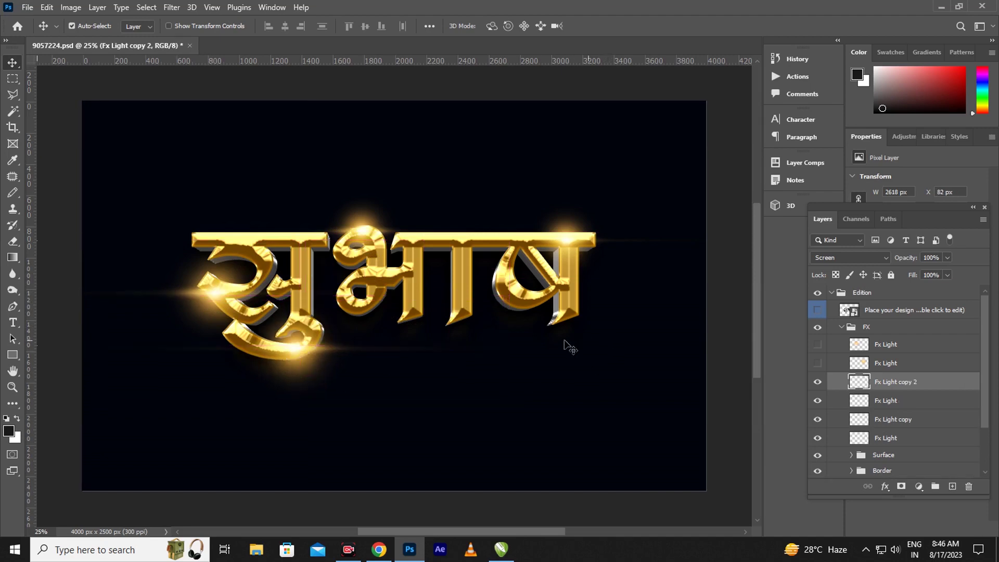